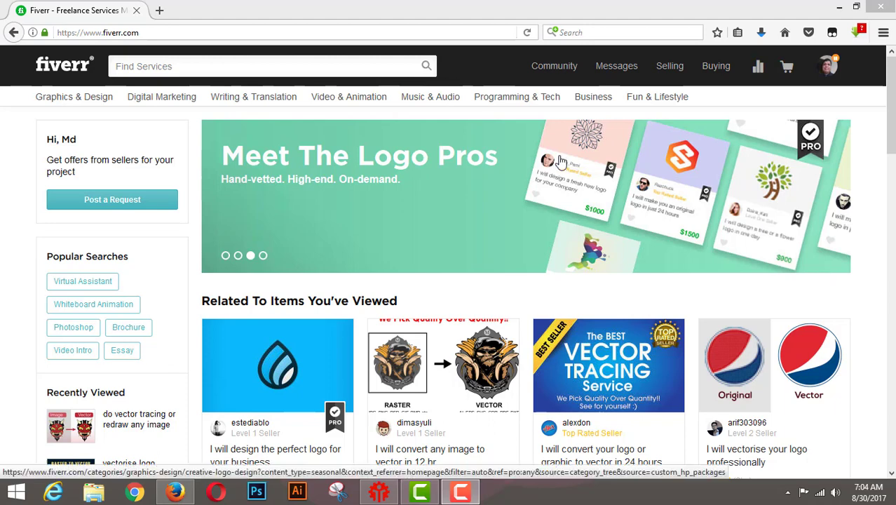
Open the Vector Tracing category of Graphics & Design on Fiverr.
mouse_move(77, 98)
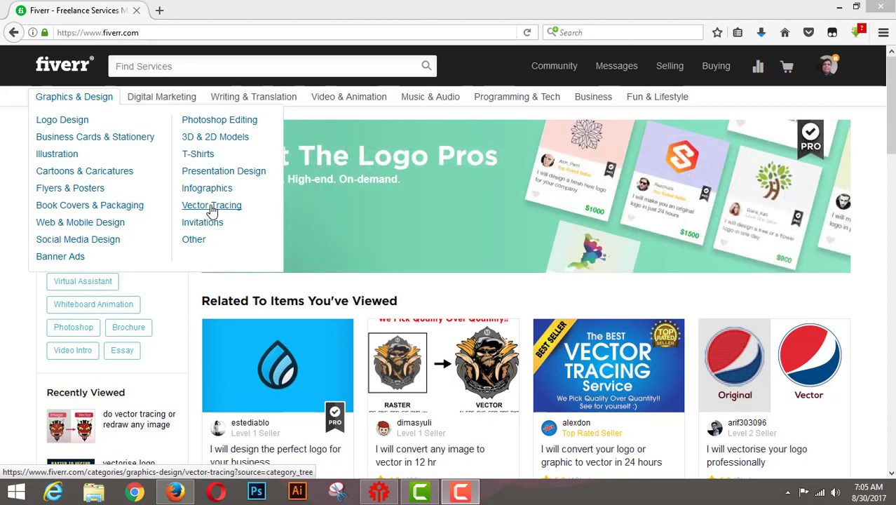
click(211, 206)
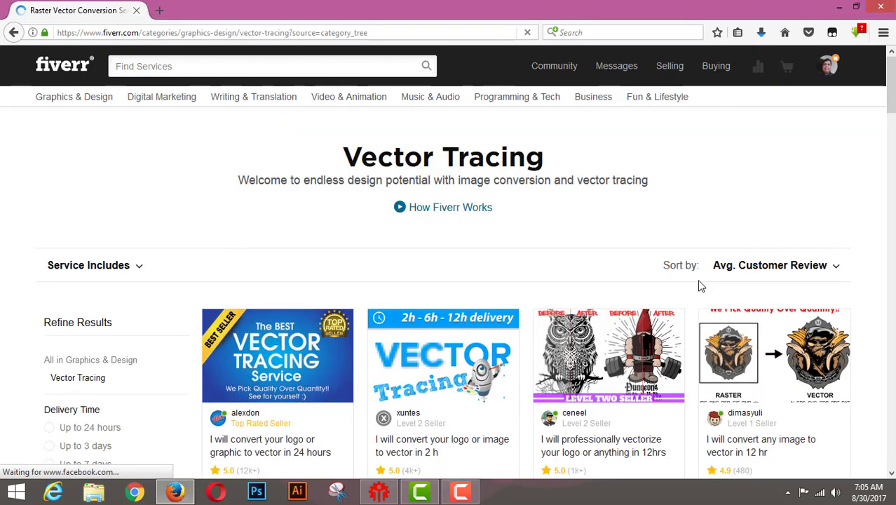
Look through the vector tracing gigs, examining their preview images, titles, ratings and starting prices.
scroll(491, 263, down, 4)
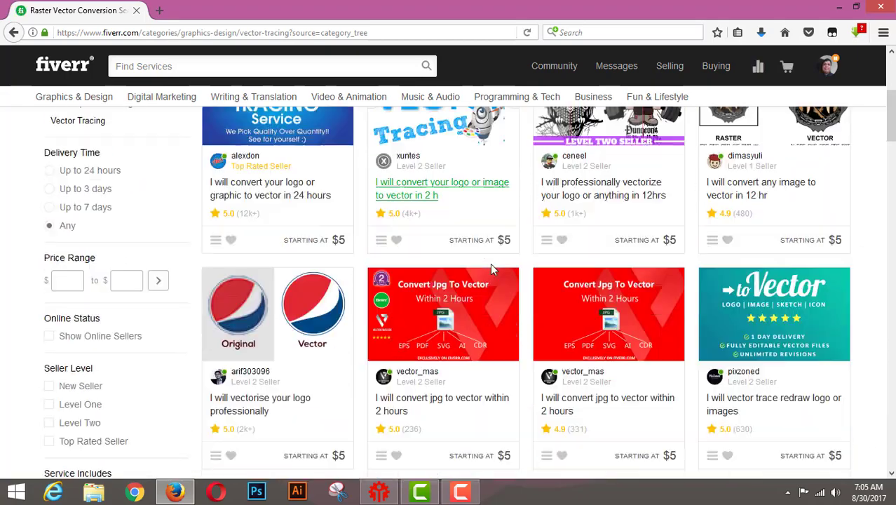
scroll(491, 267, down, 3)
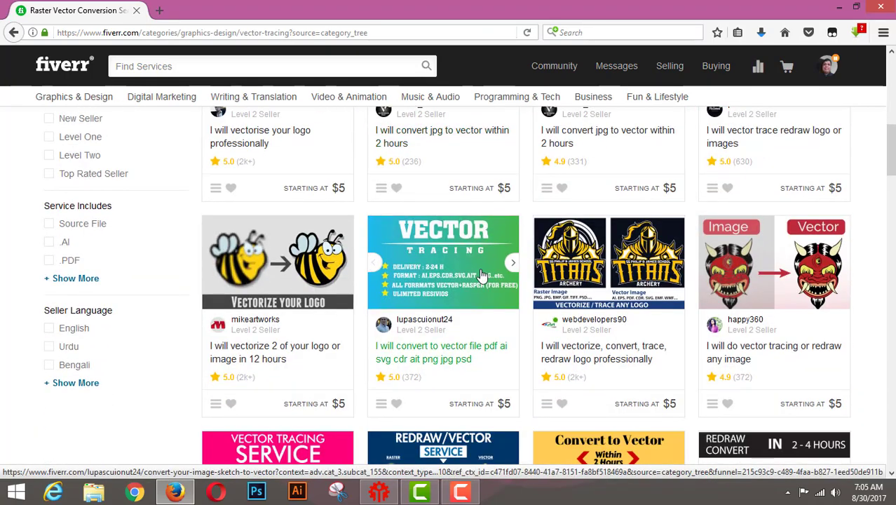
scroll(480, 270, down, 3)
scroll(482, 275, down, 3)
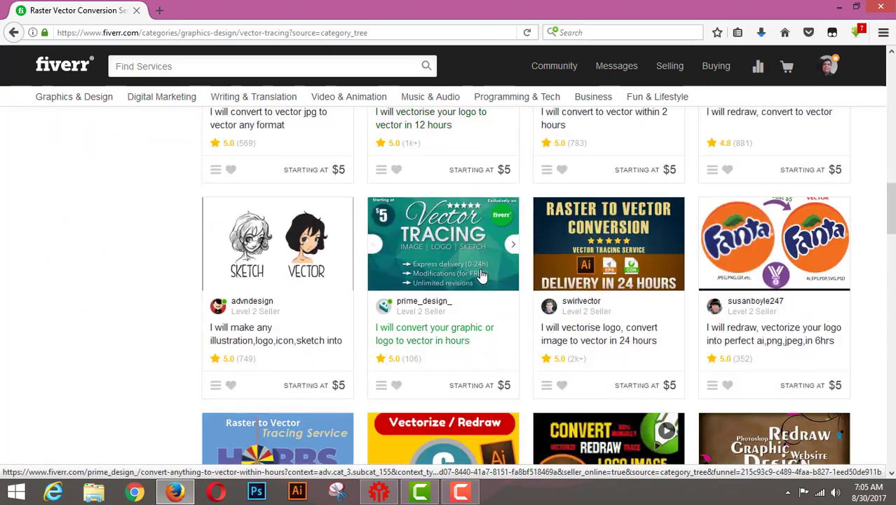
scroll(482, 276, up, 5)
scroll(481, 275, down, 2)
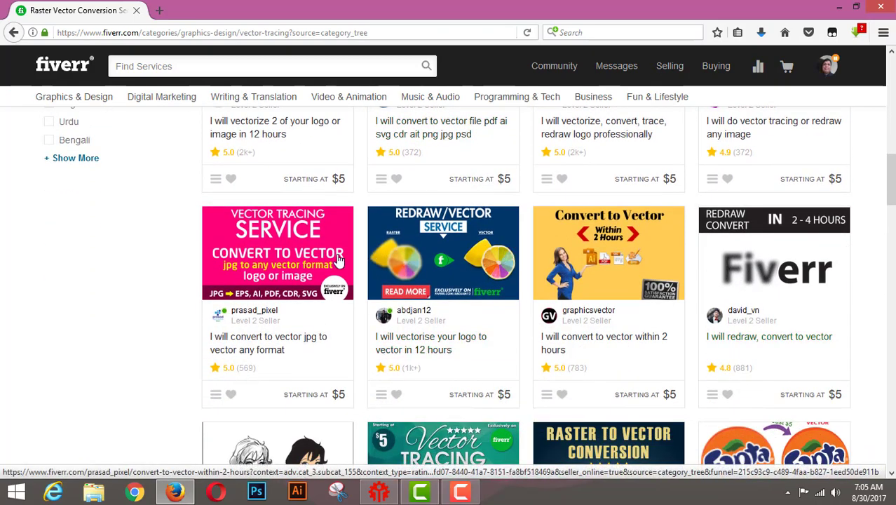
scroll(323, 239, up, 6)
scroll(308, 218, up, 3)
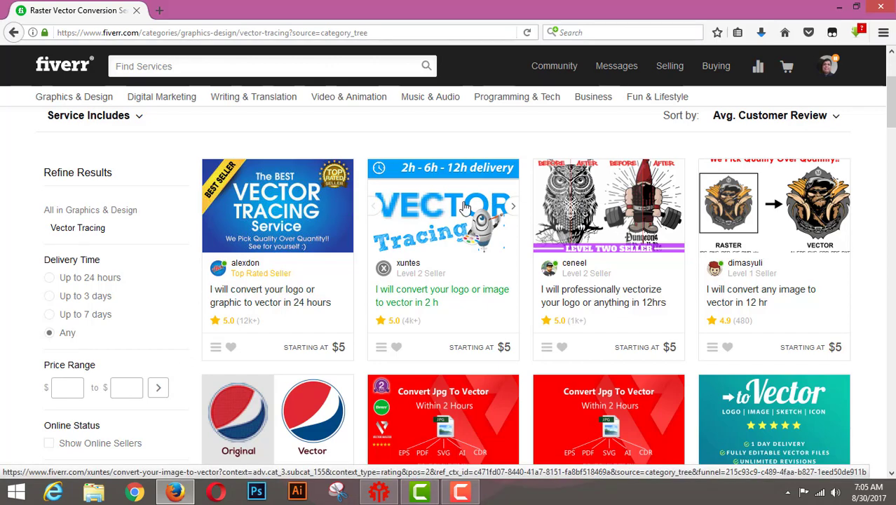
scroll(574, 273, down, 3)
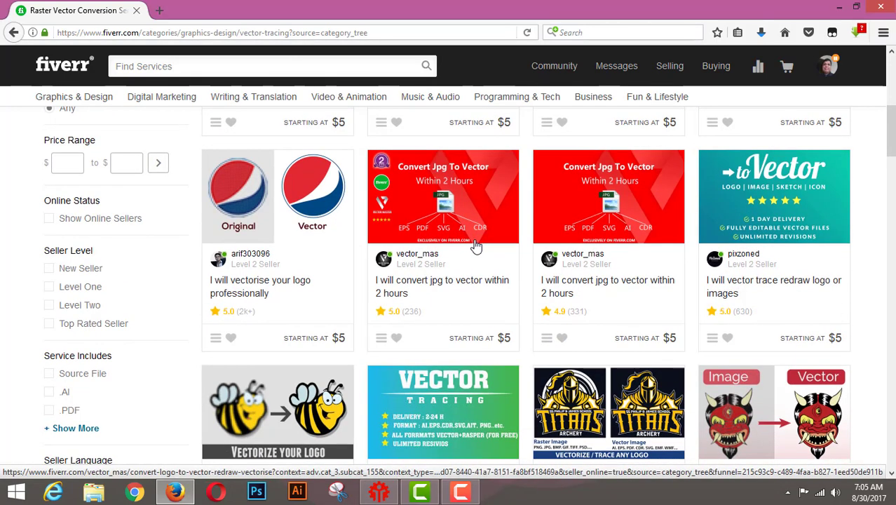
scroll(787, 248, down, 1)
scroll(689, 251, down, 2)
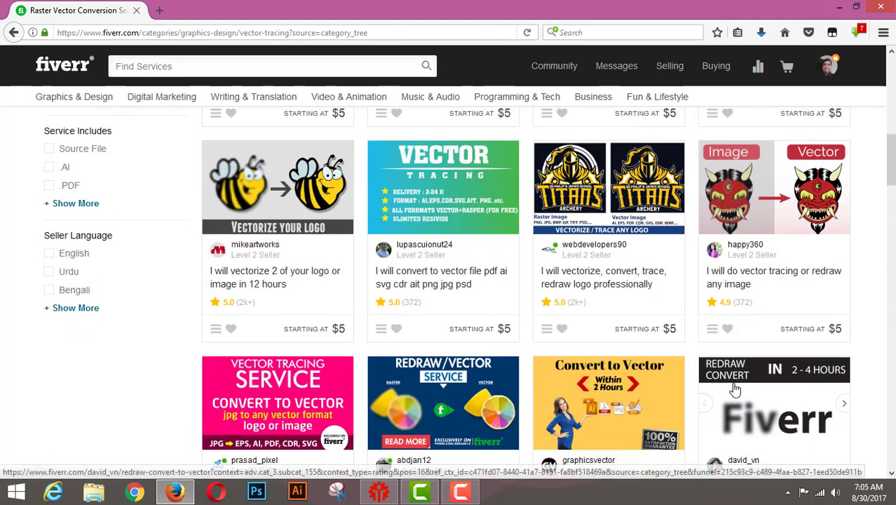
scroll(736, 435, down, 1)
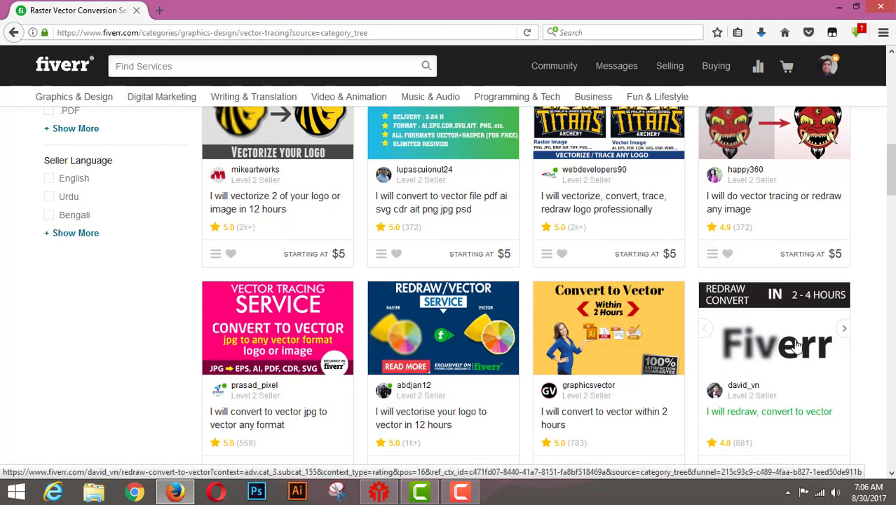
scroll(385, 224, up, 2)
scroll(384, 224, up, 8)
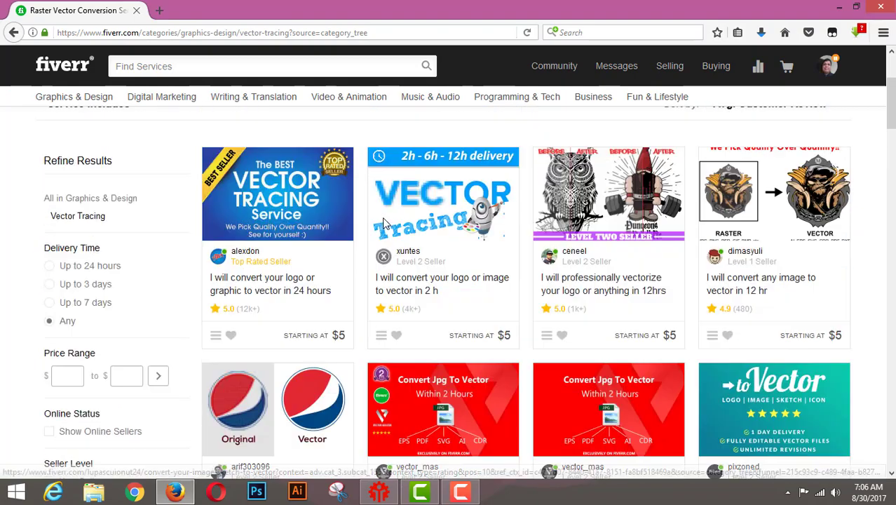
scroll(386, 222, down, 3)
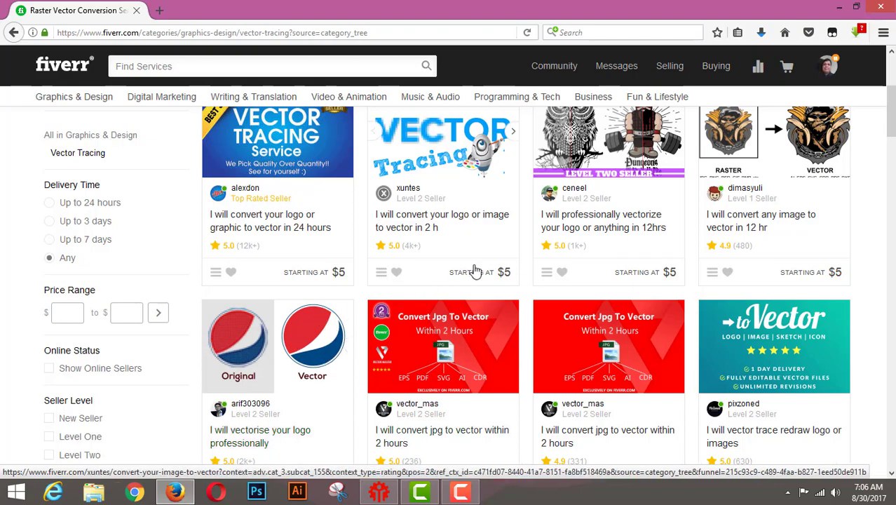
scroll(471, 273, up, 3)
scroll(323, 242, down, 1)
scroll(323, 242, down, 6)
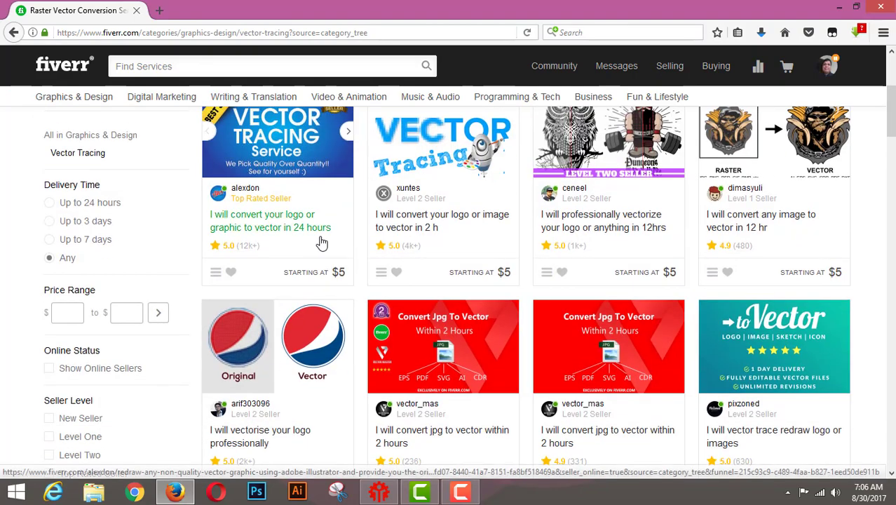
scroll(326, 242, down, 3)
scroll(336, 250, down, 1)
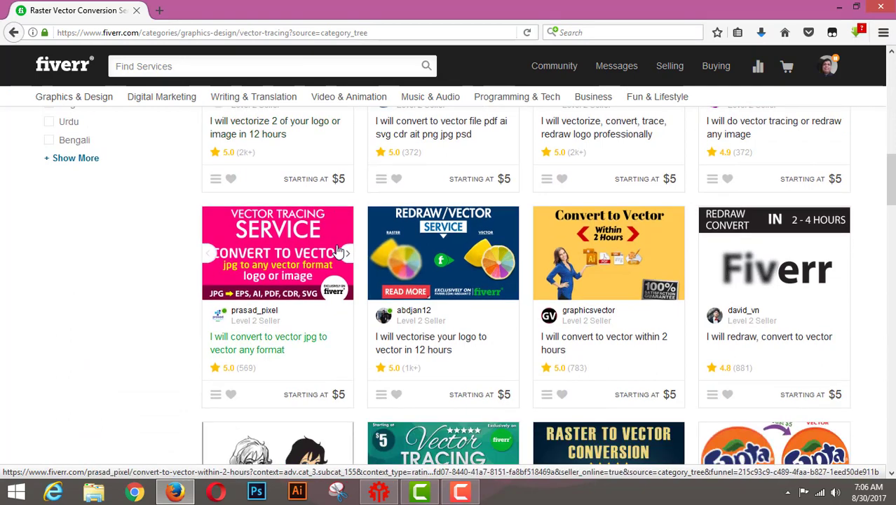
scroll(336, 250, up, 8)
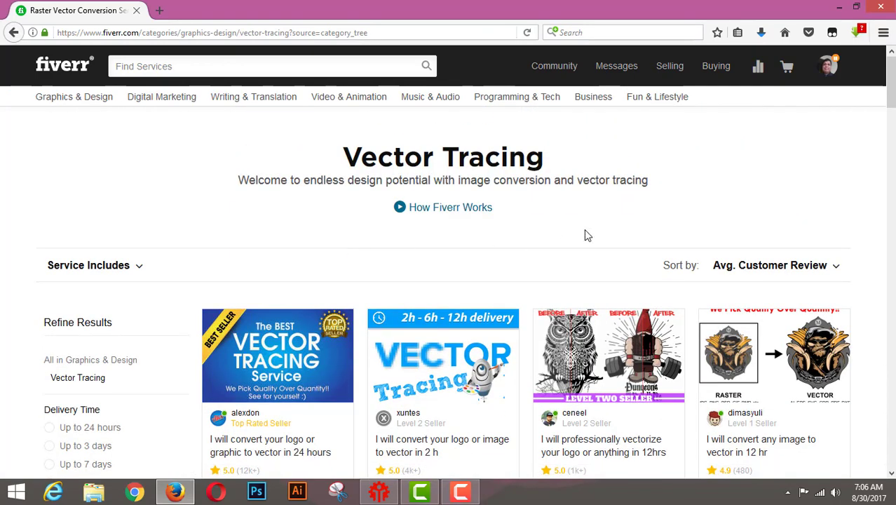
scroll(306, 261, down, 3)
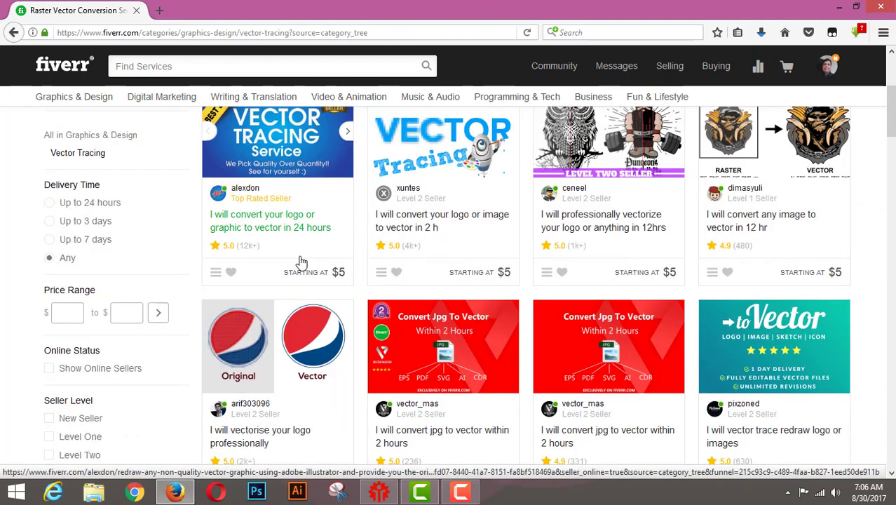
scroll(301, 262, down, 3)
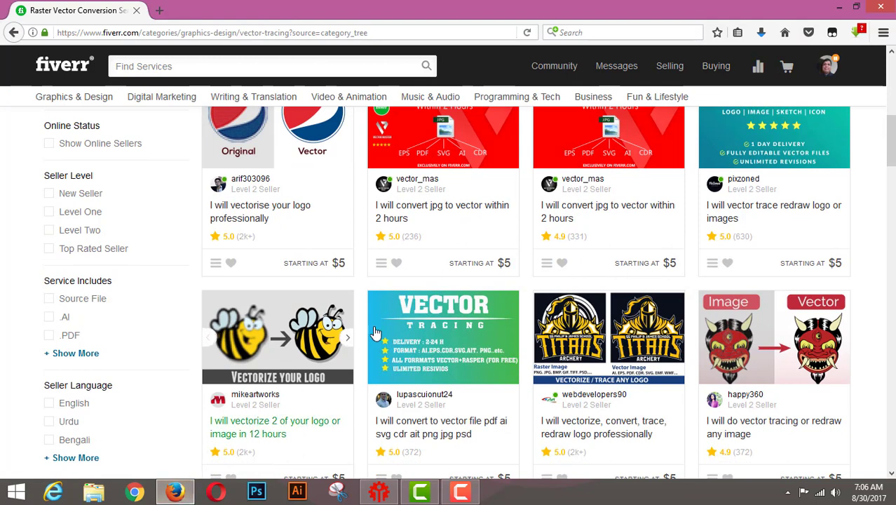
Switch to Adobe Illustrator, dismiss the sign-in request and create a 960 x 560 px document with the Web profile.
click(298, 494)
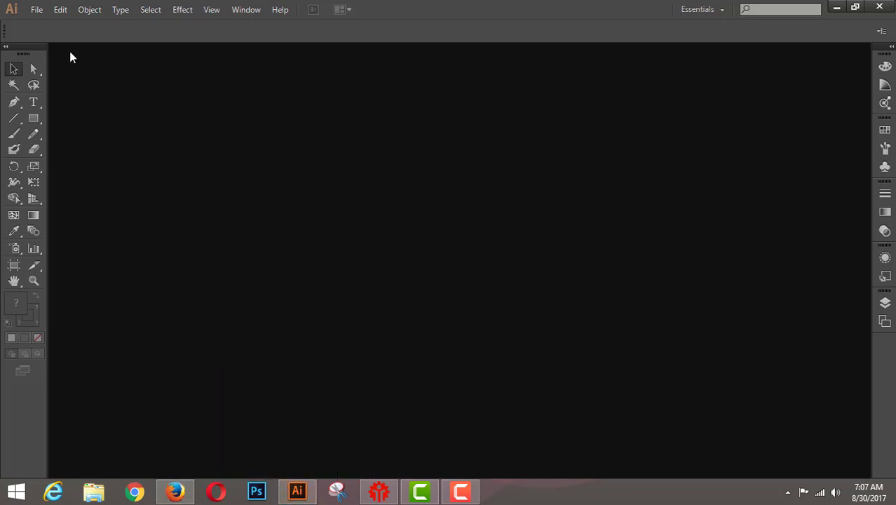
click(38, 14)
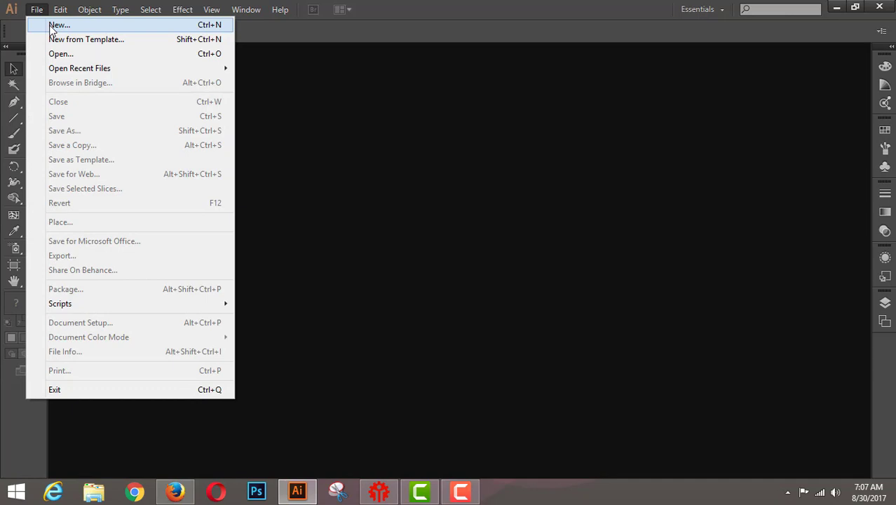
click(85, 26)
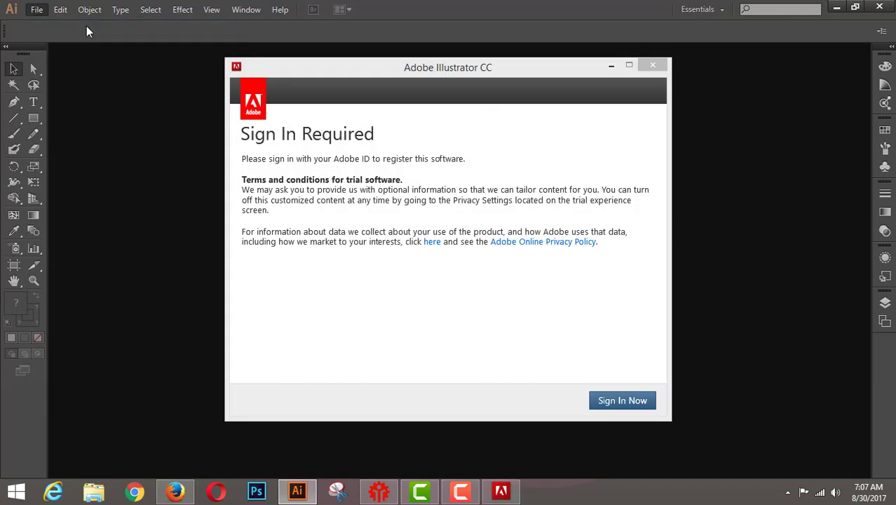
click(651, 65)
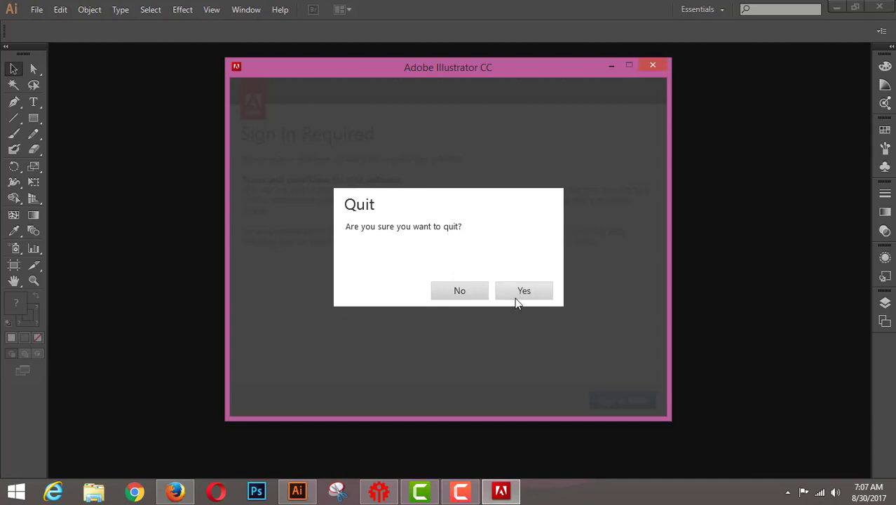
click(516, 294)
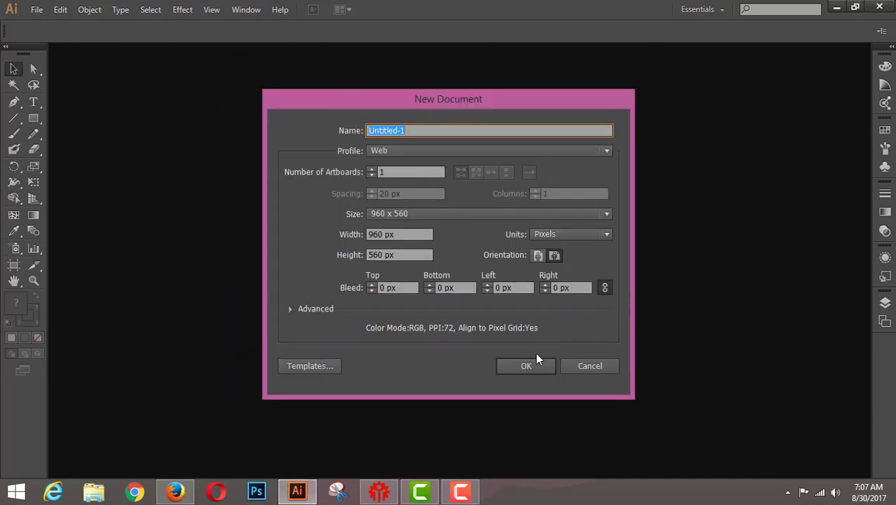
click(606, 150)
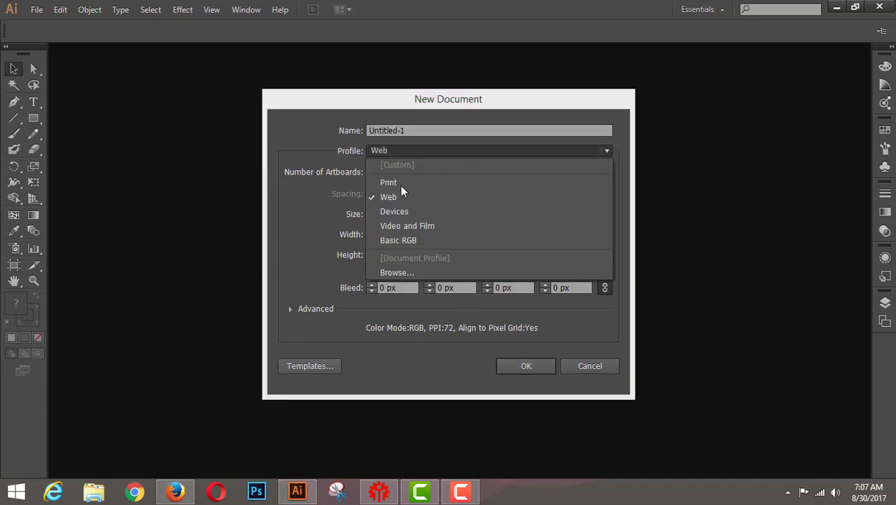
click(605, 151)
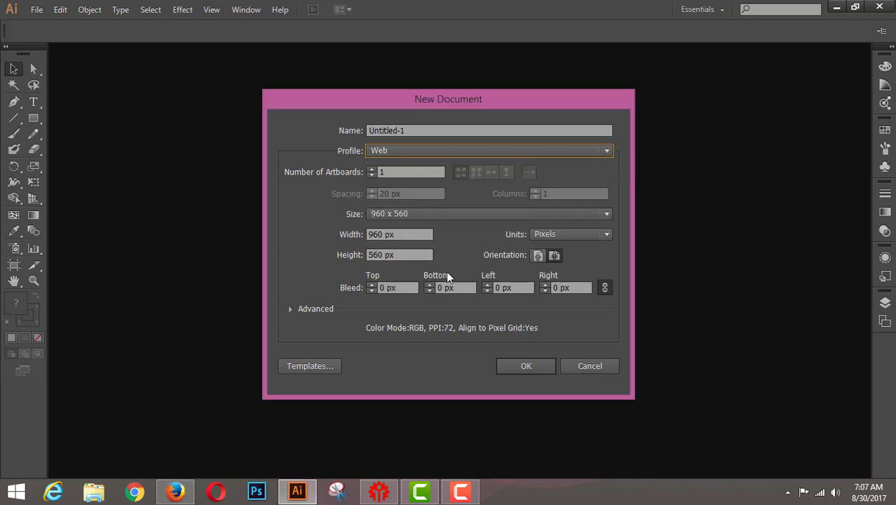
click(527, 366)
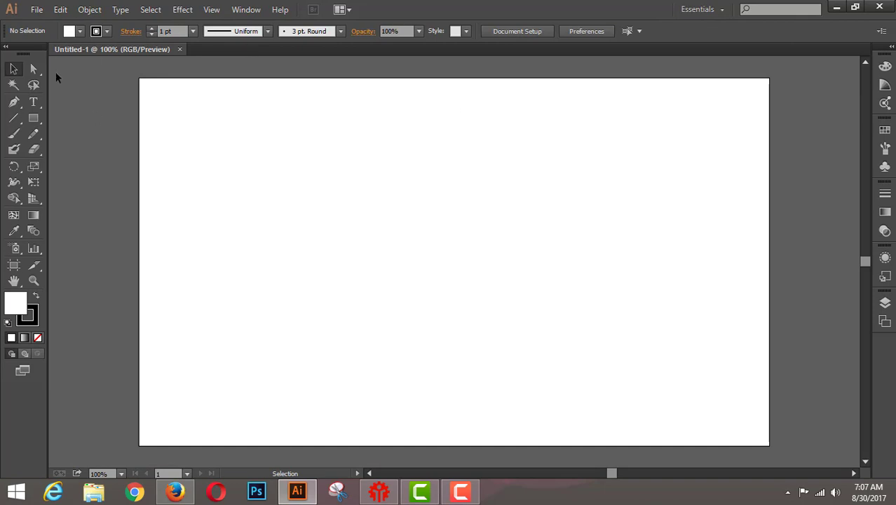
Draw a rectangle in the left half of the artboard with the Rectangle tool.
click(34, 120)
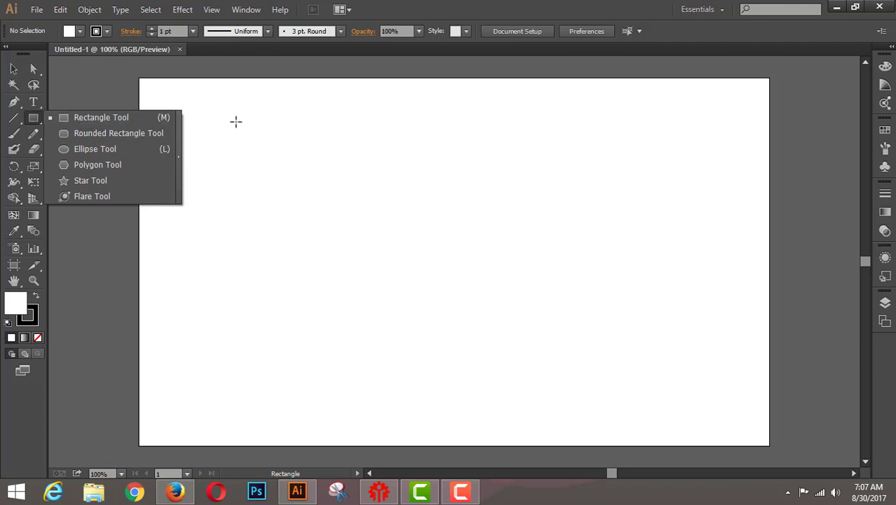
click(296, 219)
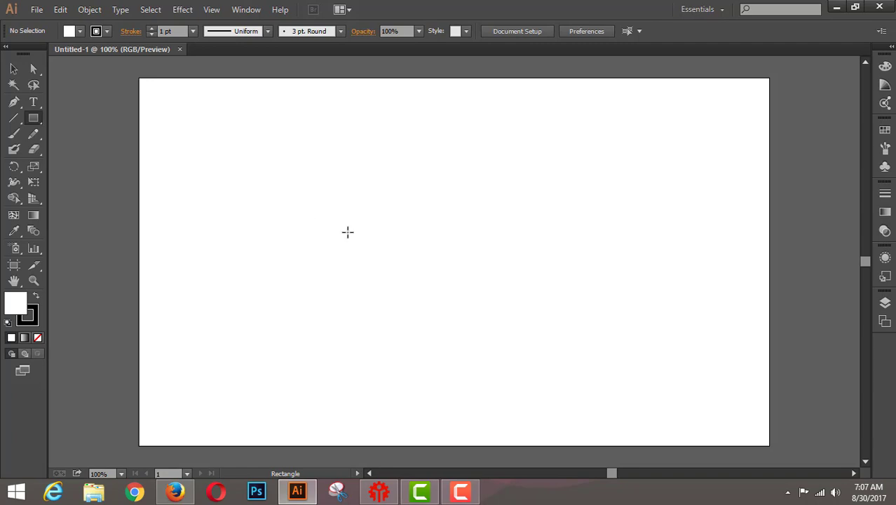
drag(213, 173, 394, 319)
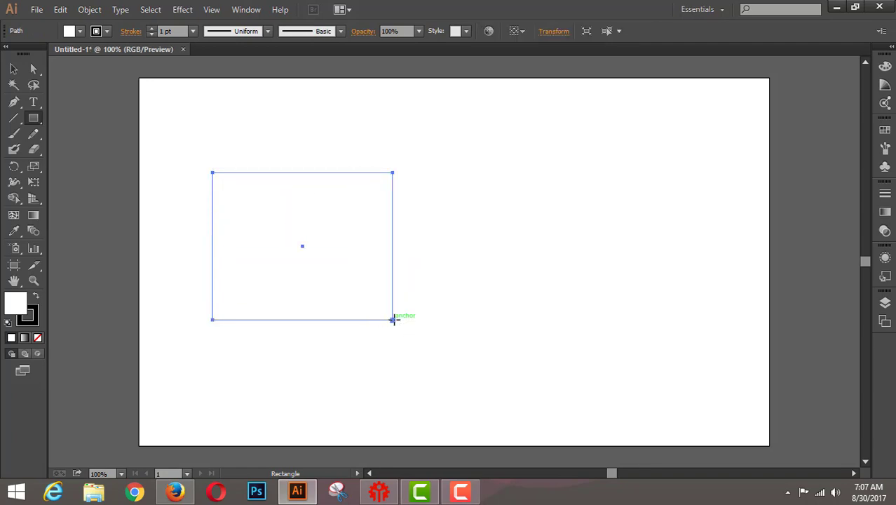
Fill the rectangle with green, hex 138E2D.
double_click(13, 306)
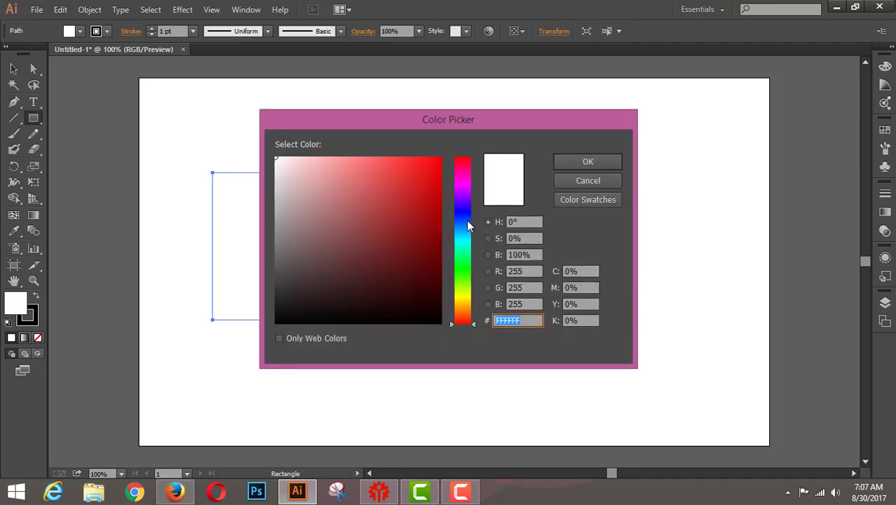
click(464, 263)
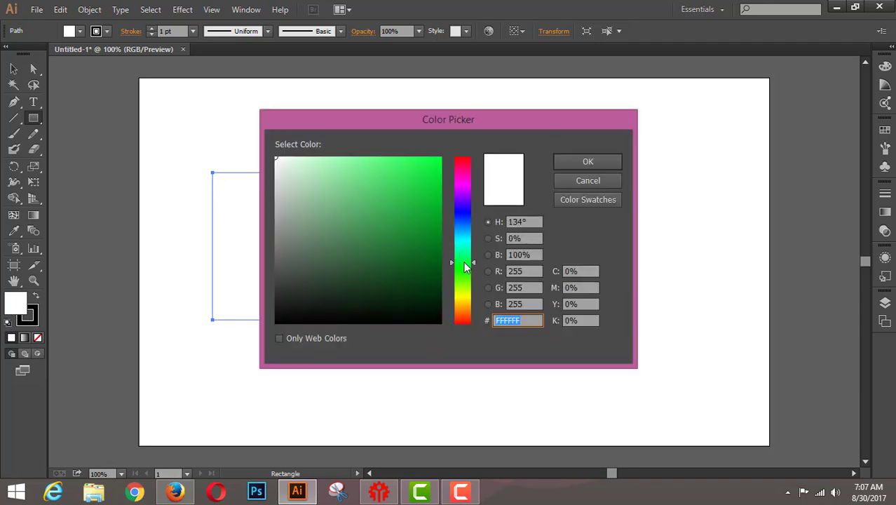
click(420, 230)
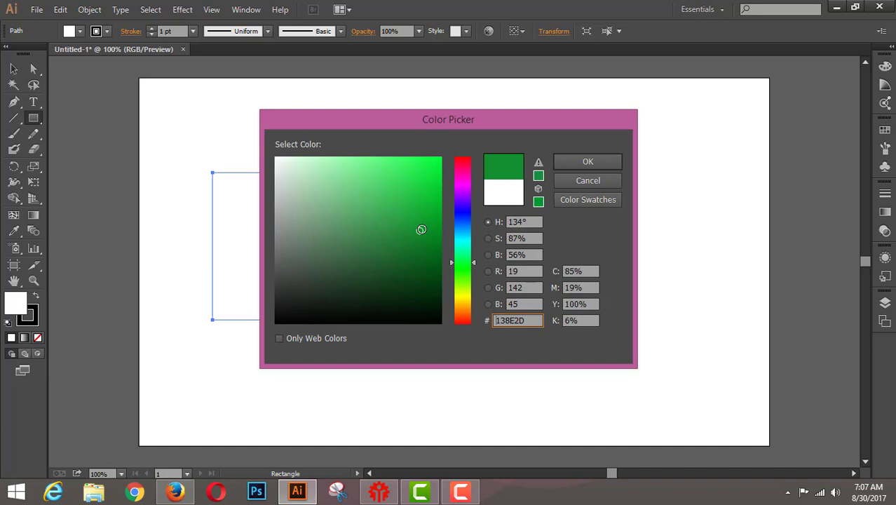
click(568, 164)
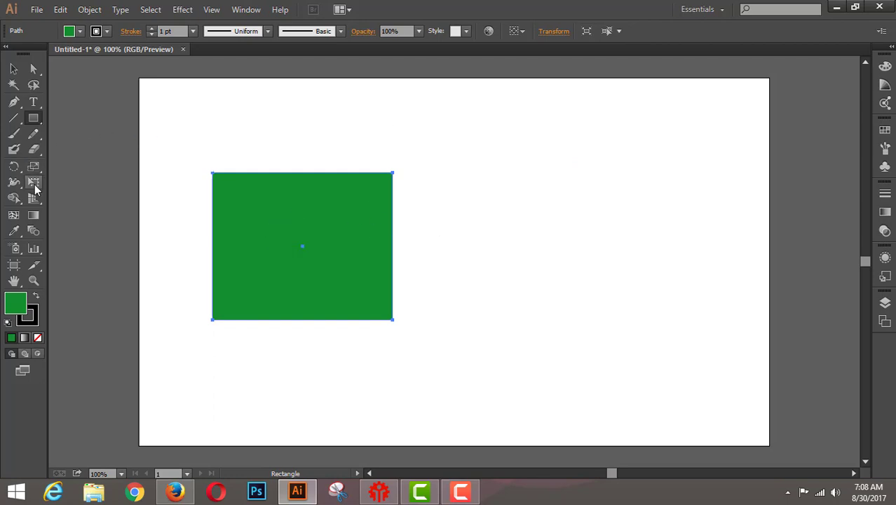
Add the text "RUSTER" inside the green rectangle with the Type tool.
click(33, 102)
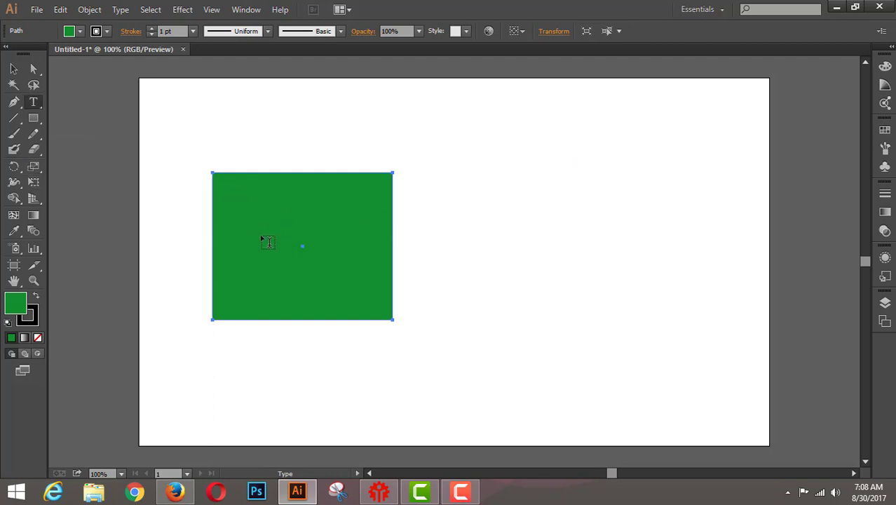
click(249, 236)
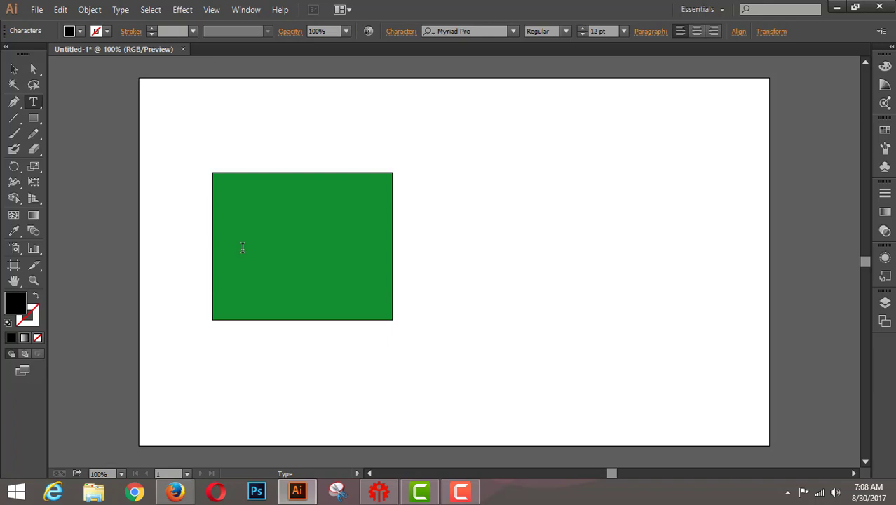
text(ru)
key(BackSpace)
text(RUSTER)
Set the font size of the "RUSTER" text to 48 pt and deselect it.
double_click(257, 227)
click(624, 31)
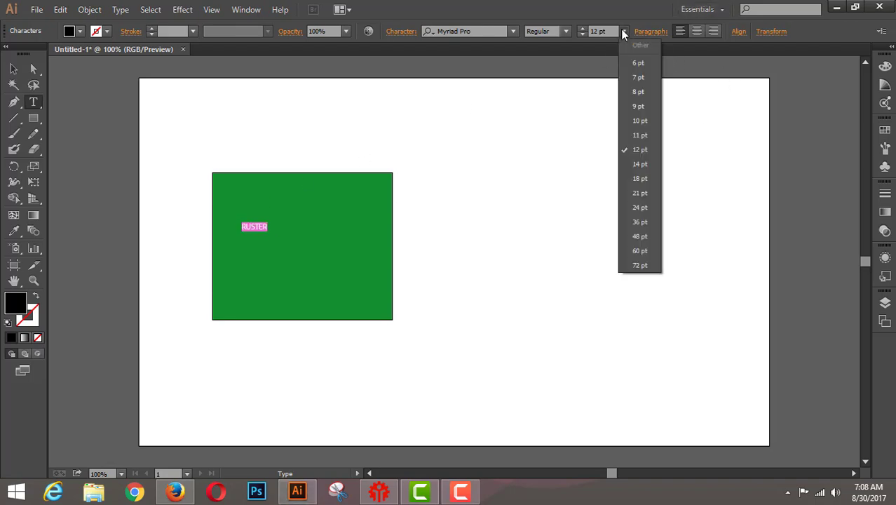
click(638, 236)
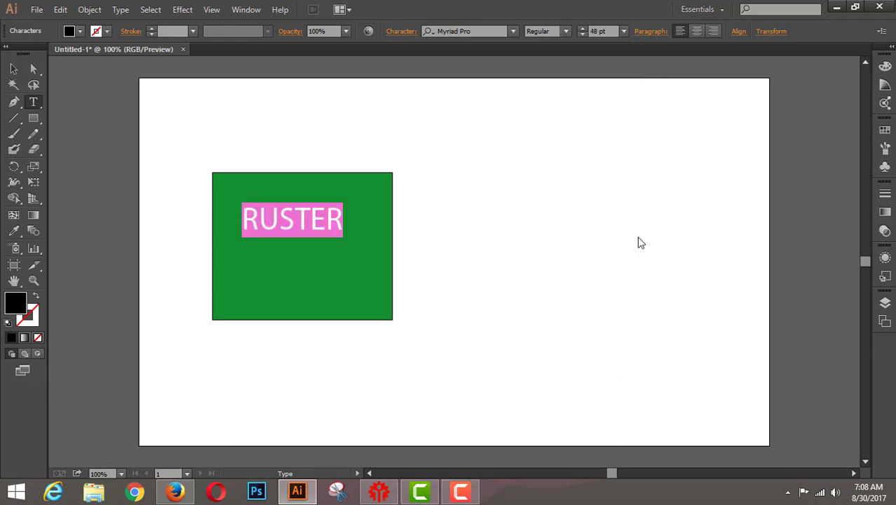
click(518, 193)
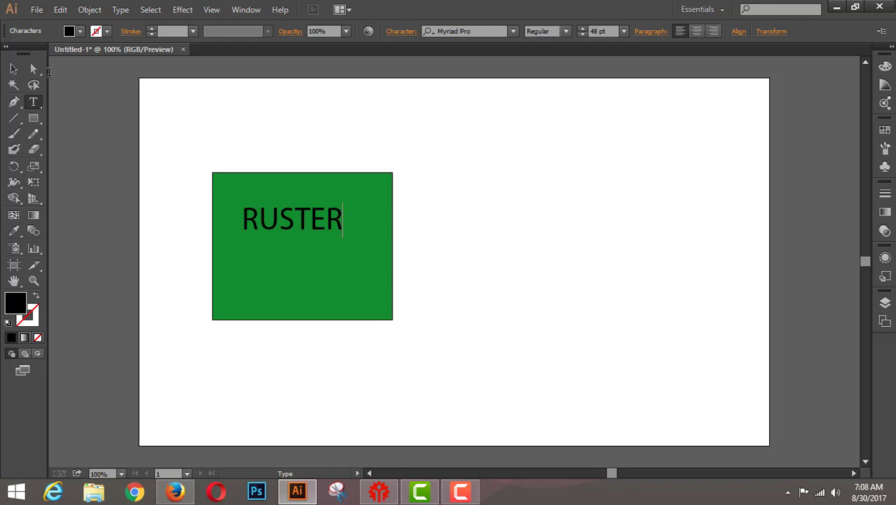
key(Escape)
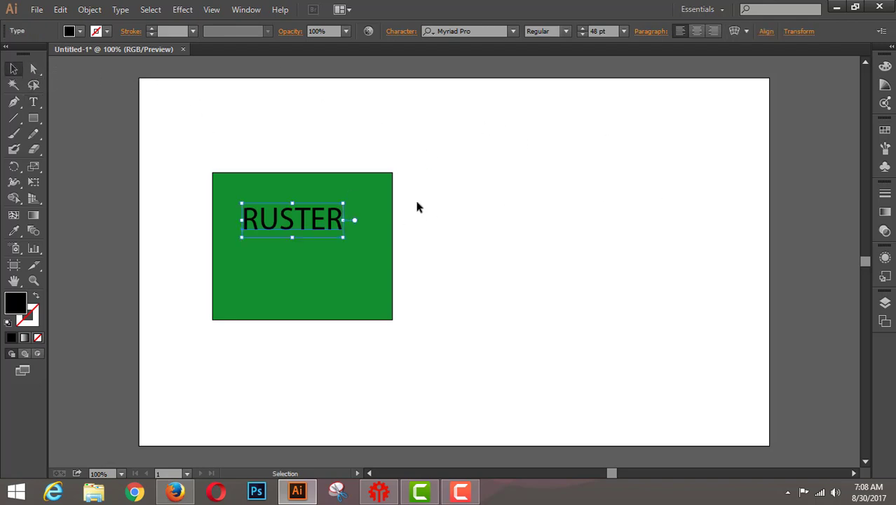
click(472, 232)
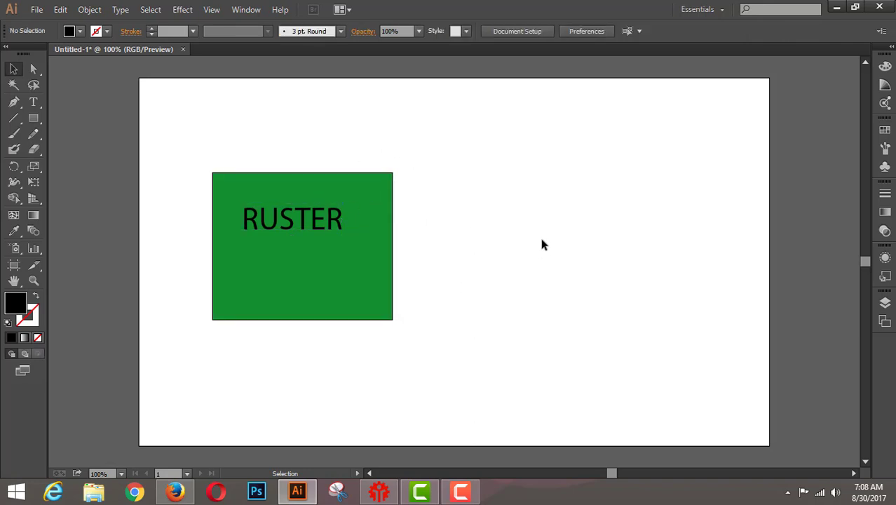
Examine the edges of the "RUSTER" lettering up close at 400% magnification.
key(a)
key(ctrl+plus)
key(ctrl+plus)
key(ctrl+plus)
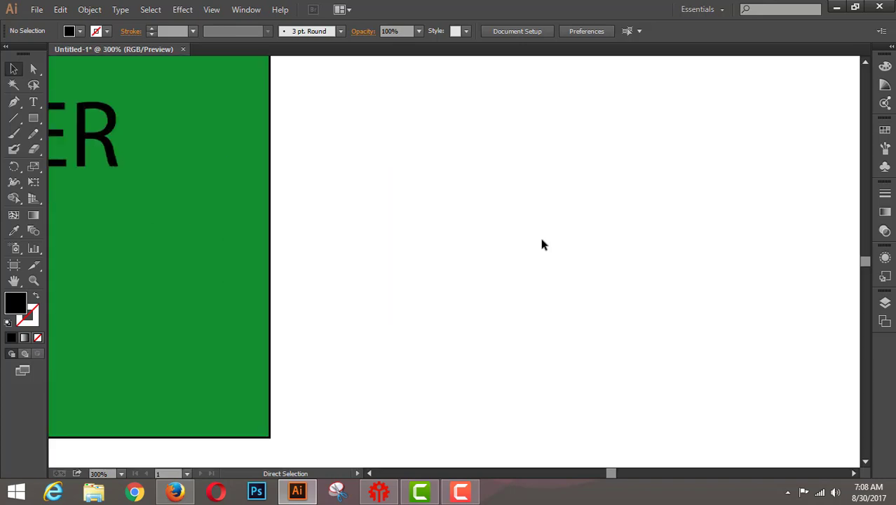
key(ctrl+plus)
key(v)
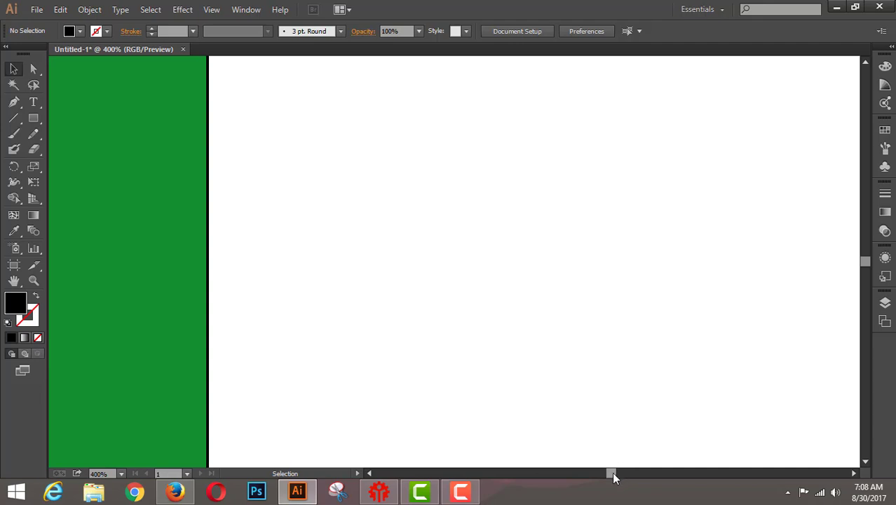
drag(614, 477, 608, 477)
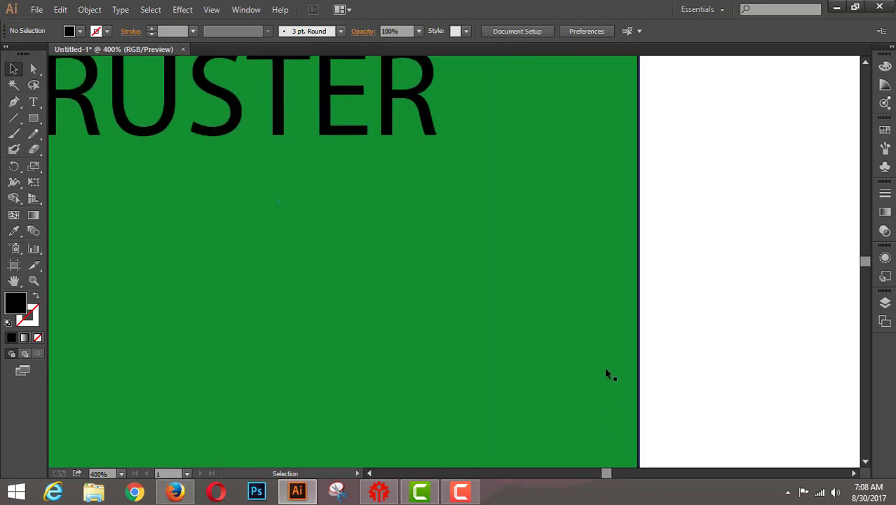
scroll(606, 362, up, 3)
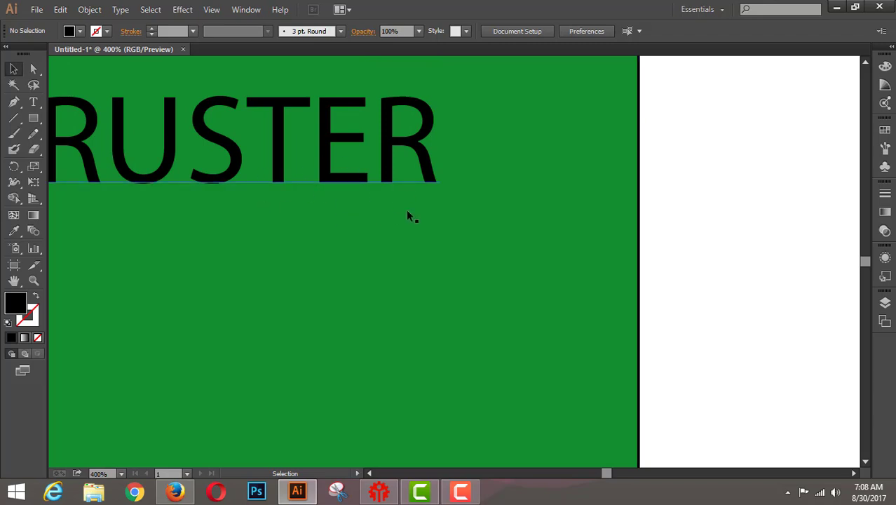
scroll(408, 212, up, 2)
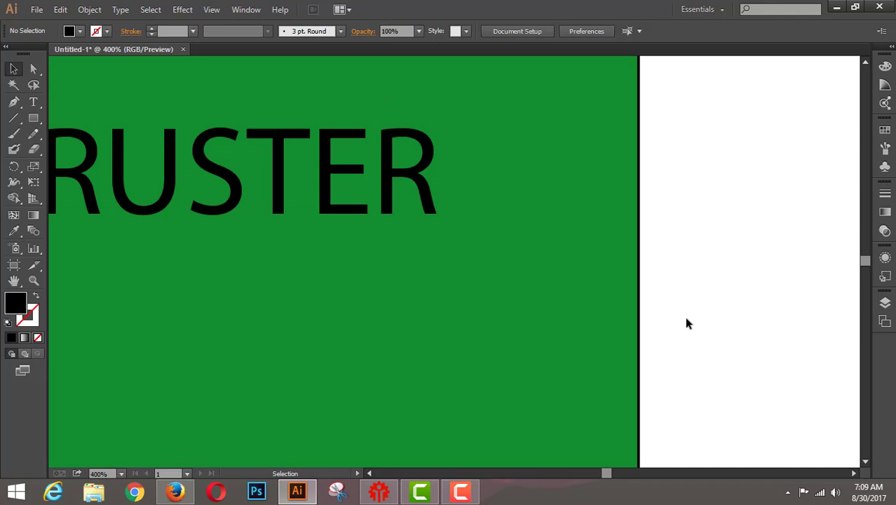
key(a)
key(ctrl+minus)
key(ctrl+minus)
key(ctrl+minus)
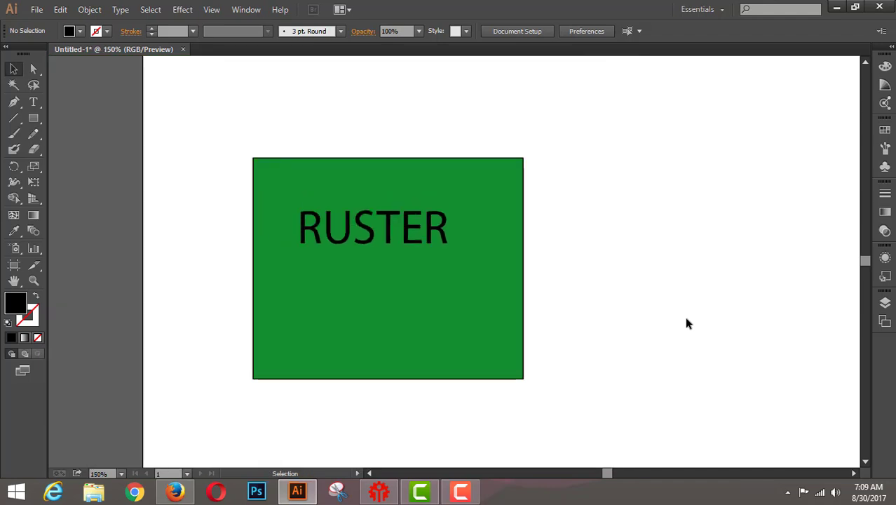
Delete the "RUSTER" text from the green rectangle.
click(467, 225)
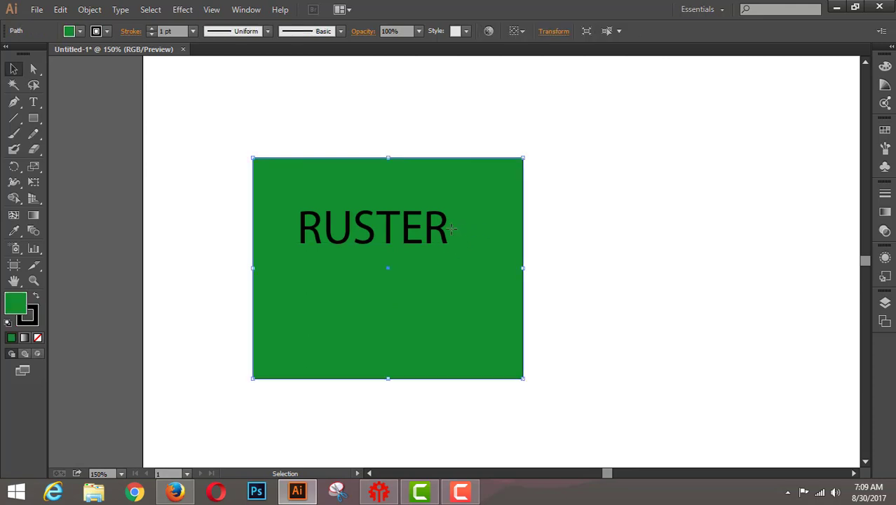
click(394, 230)
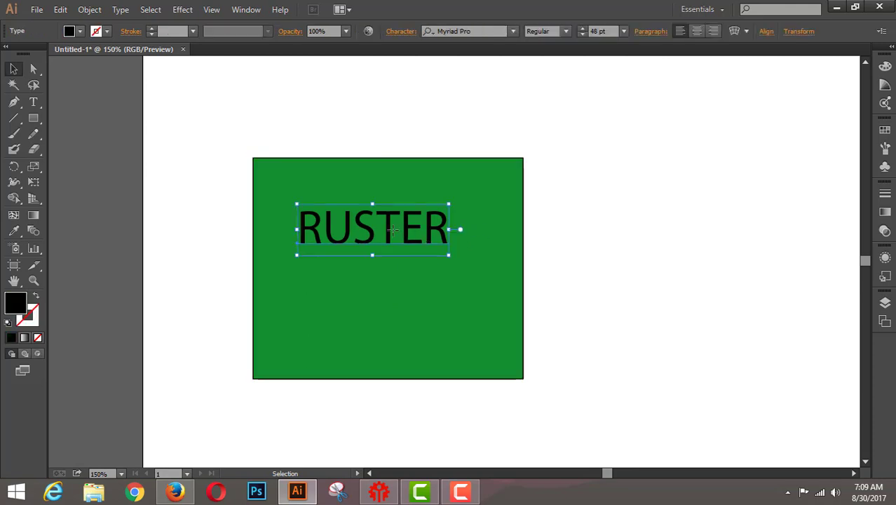
key(Delete)
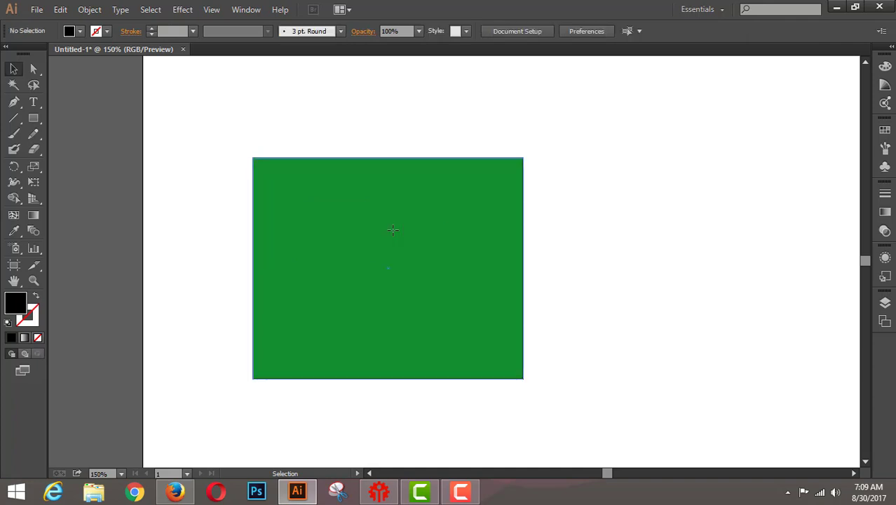
Add the text "VECTOR" to the green rectangle with the Type tool and move it down to the rectangle's middle.
click(33, 101)
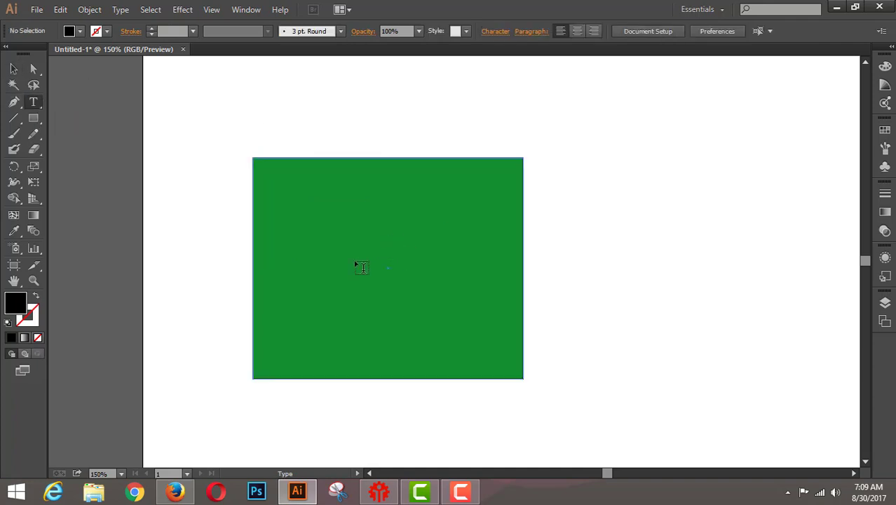
click(304, 223)
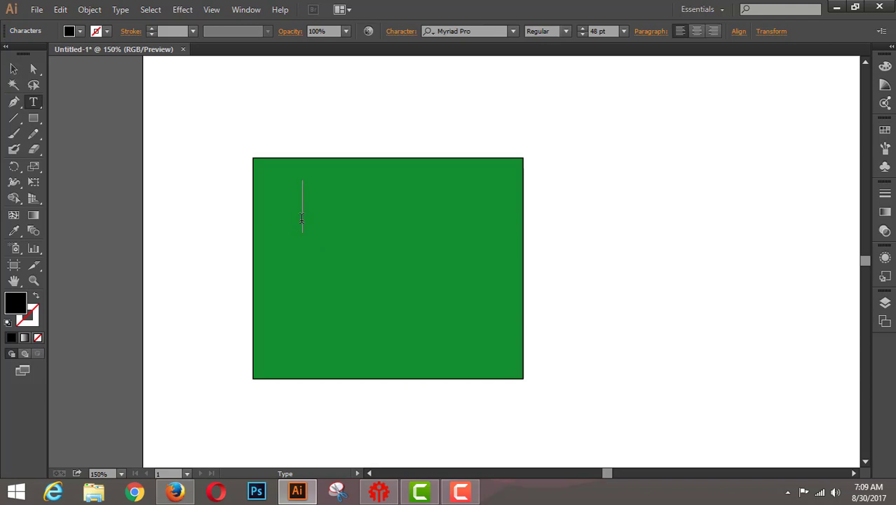
text(VECTOR)
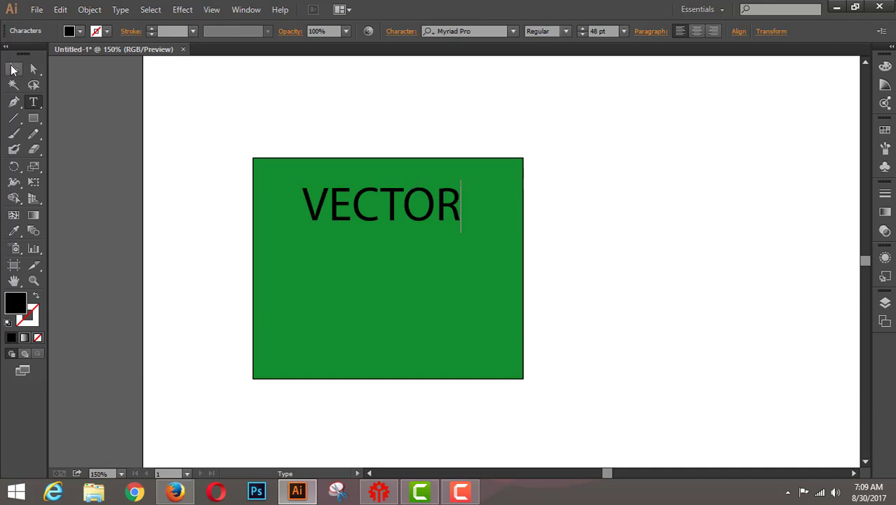
click(13, 68)
drag(374, 208, 374, 258)
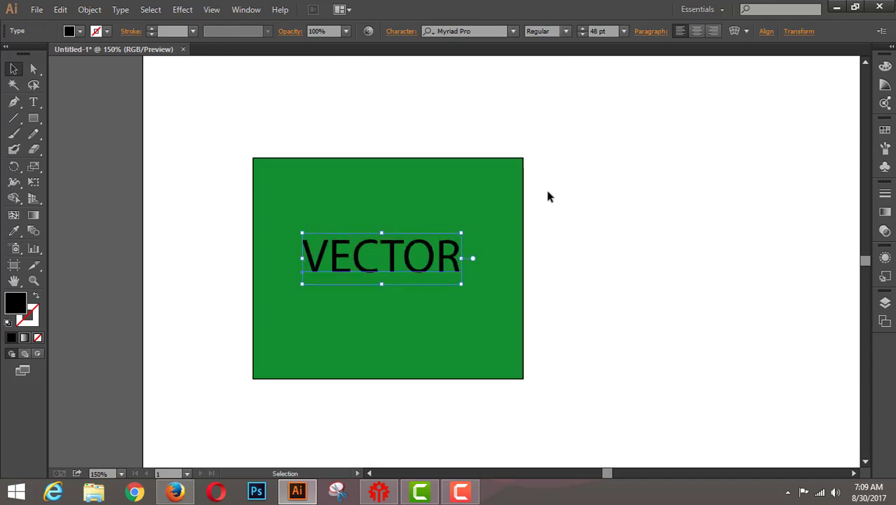
click(604, 193)
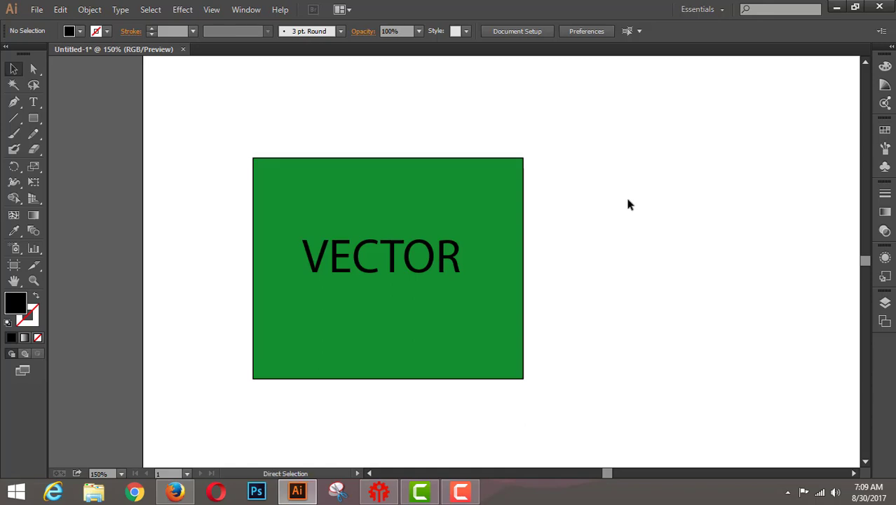
Inspect the edge sharpness of the "VECTOR" lettering at 1600% magnification, then return to 150%.
key(ctrl+equal)
key(ctrl+equal)
key(ctrl+equal)
key(ctrl+equal)
key(ctrl+equal)
key(ctrl+equal)
key(ctrl+equal)
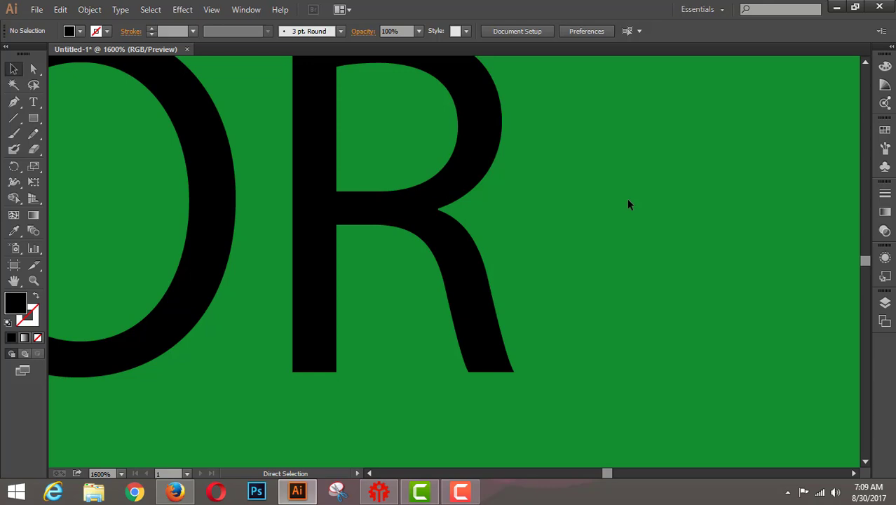
key(ctrl+minus)
key(ctrl+minus)
key(ctrl+minus)
key(ctrl+minus)
key(ctrl+minus)
key(ctrl+minus)
key(ctrl+minus)
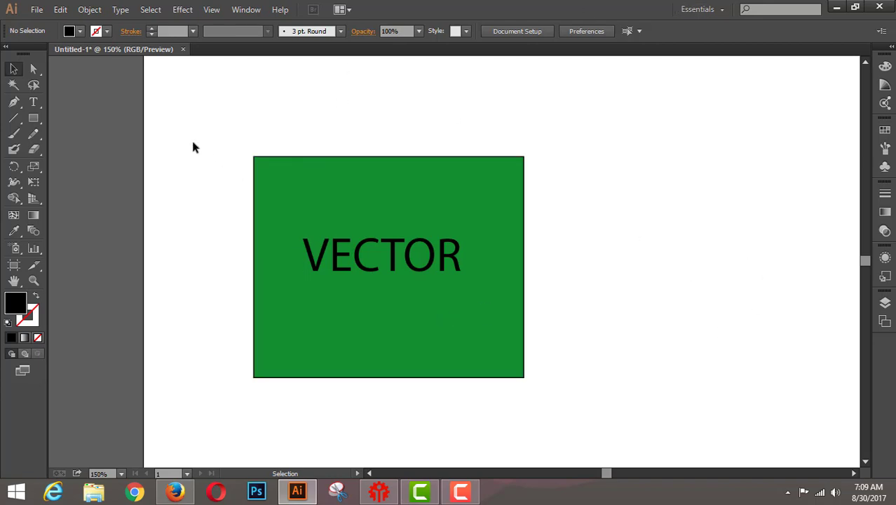
Duplicate the green rectangle with its "VECTOR" text to the right of the original and rasterize the copy at Screen (72 ppi).
drag(192, 143, 559, 384)
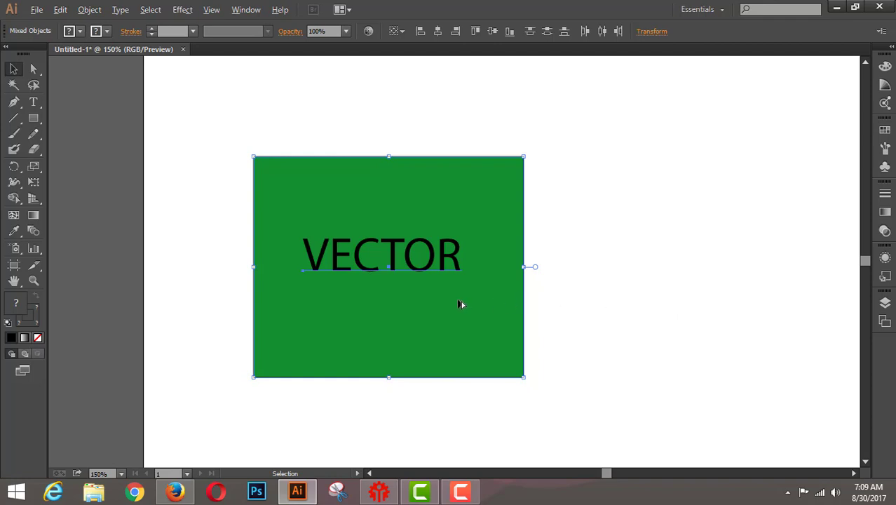
drag(460, 302, 754, 297)
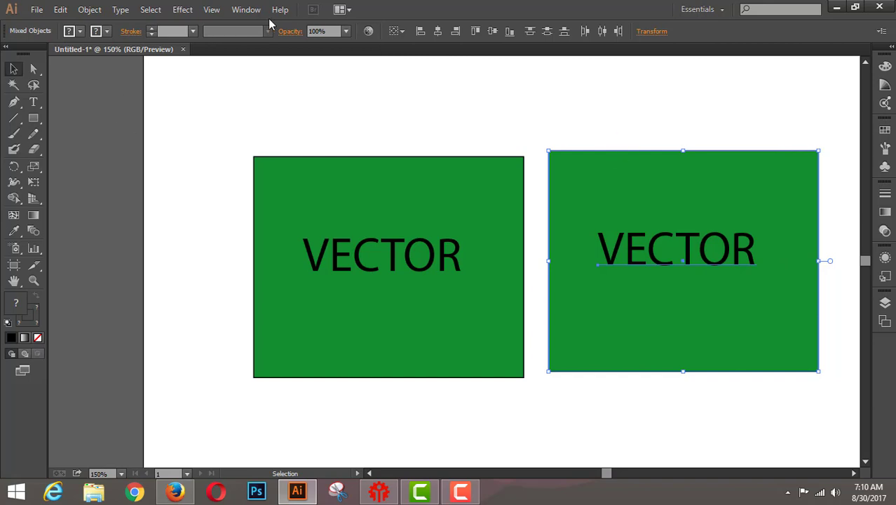
click(92, 12)
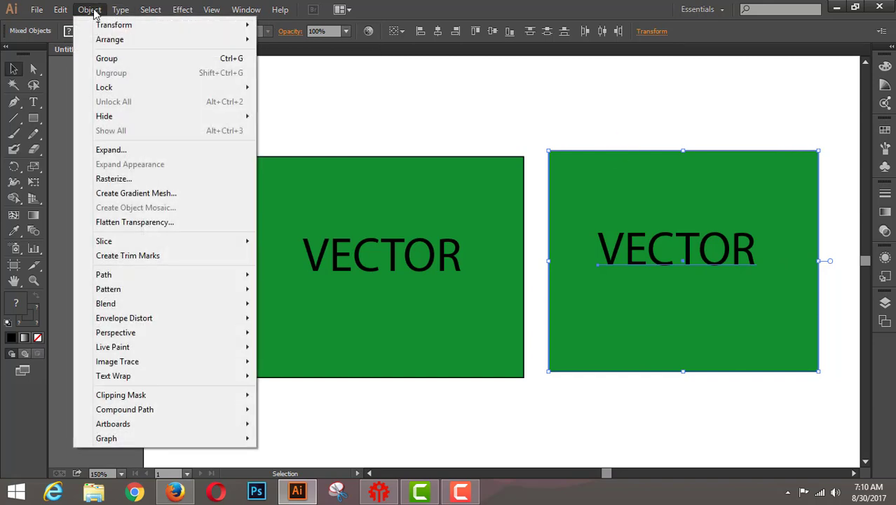
click(109, 180)
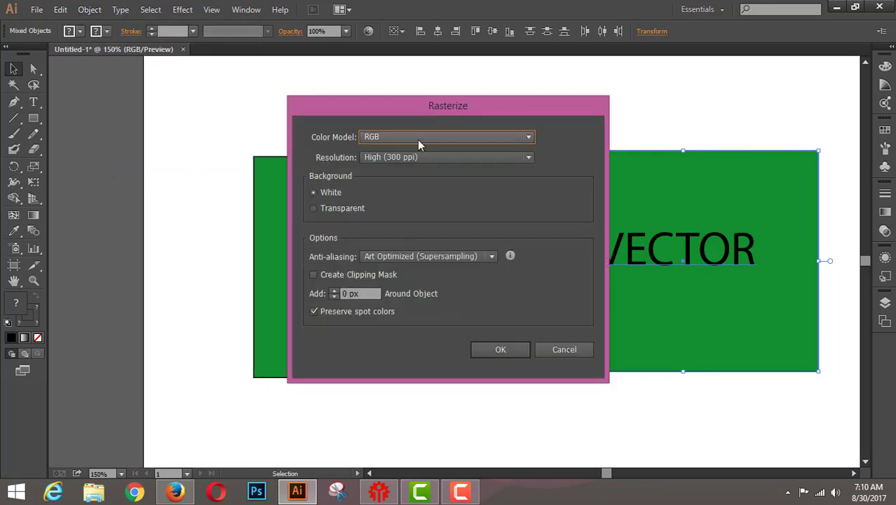
click(530, 158)
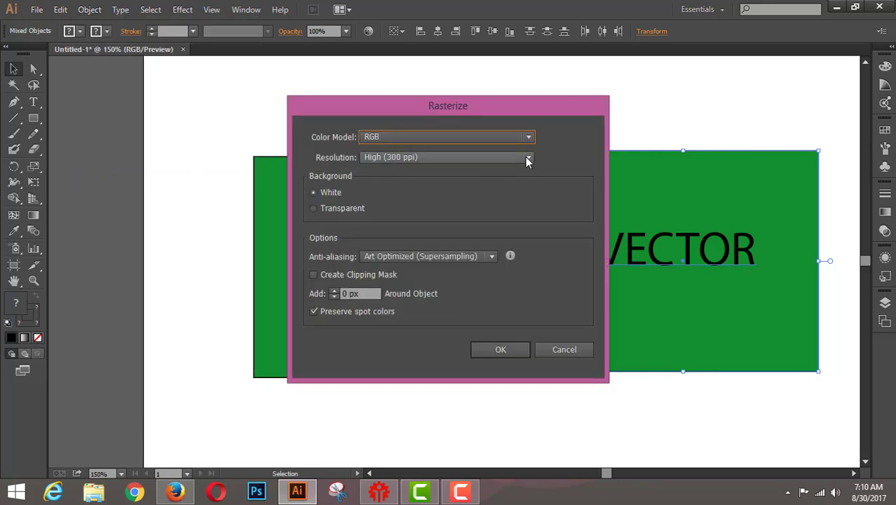
click(414, 171)
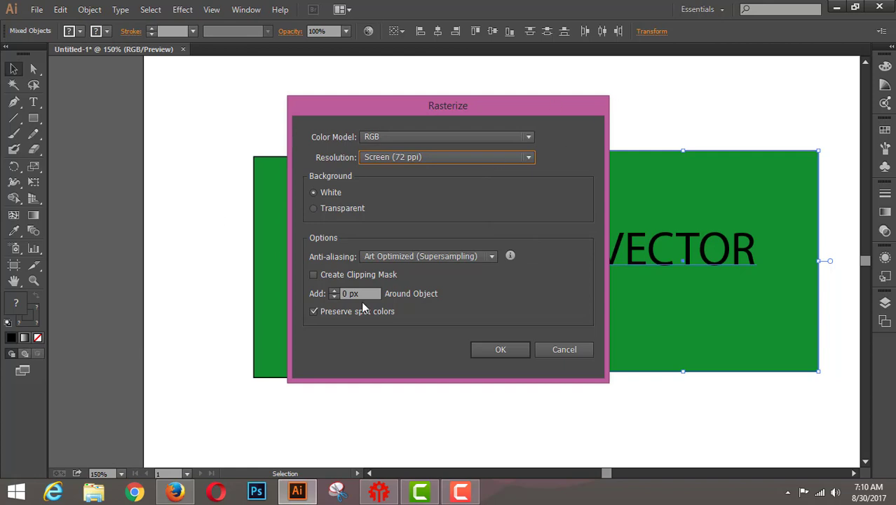
click(500, 350)
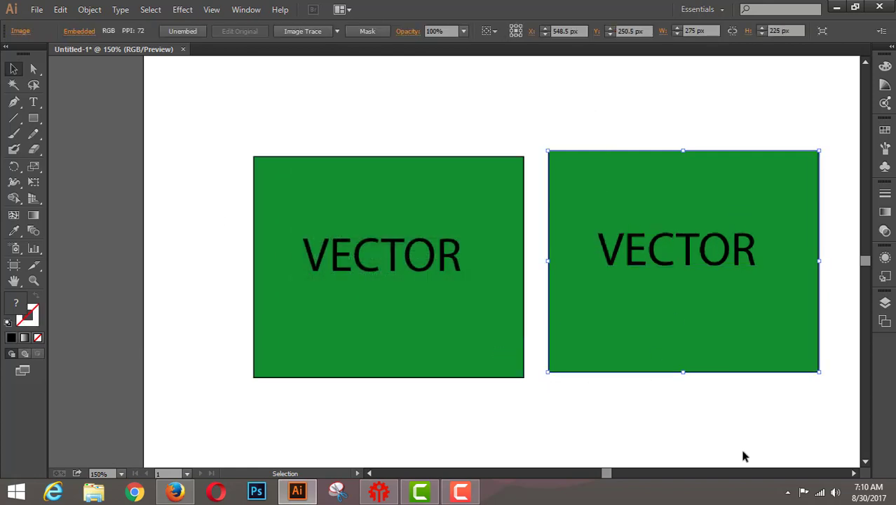
click(658, 408)
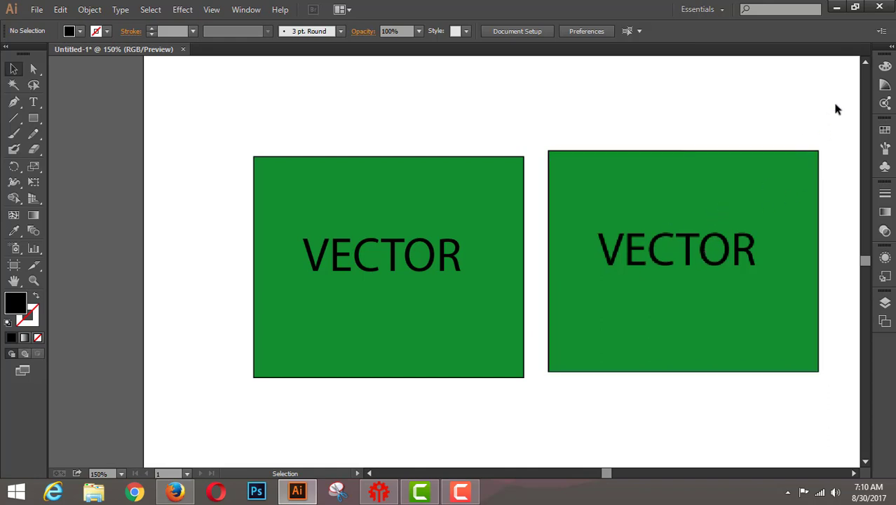
Compare the lettering of the vector original and the rasterized copy up close, and select the rasterized copy.
key(ctrl+equal)
key(ctrl+equal)
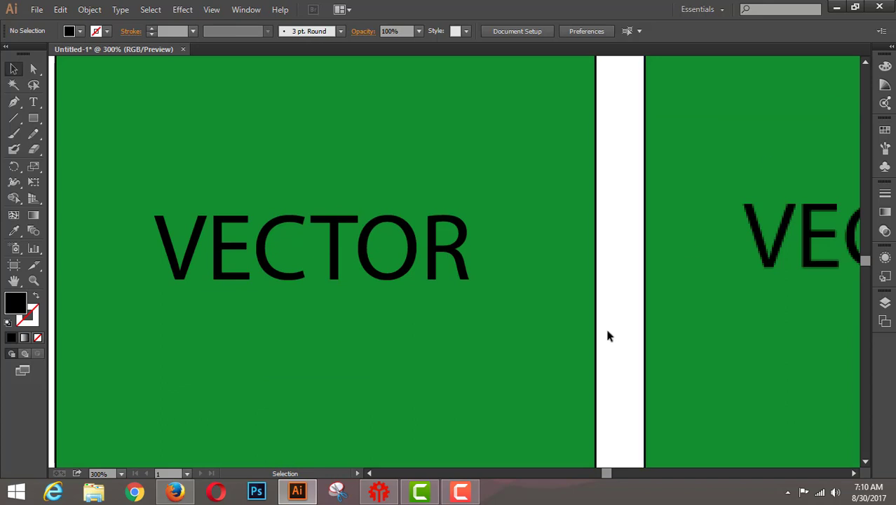
drag(606, 472, 609, 476)
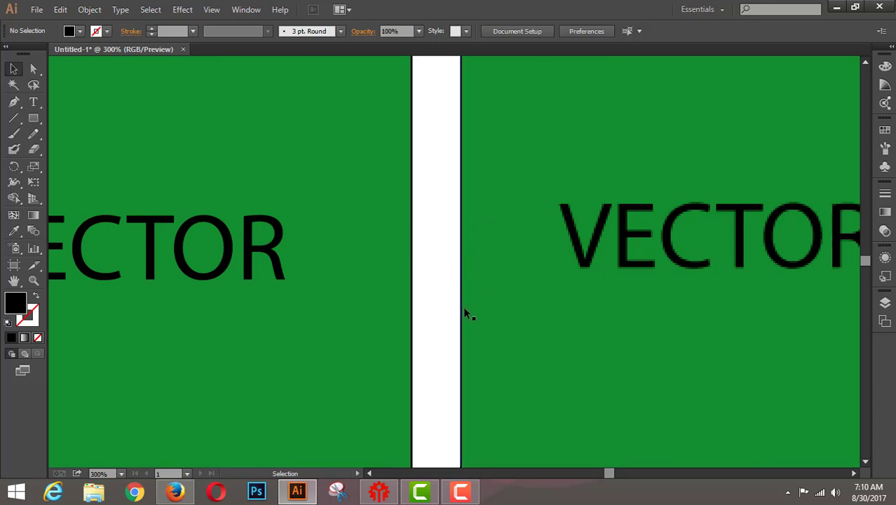
scroll(465, 309, up, 4)
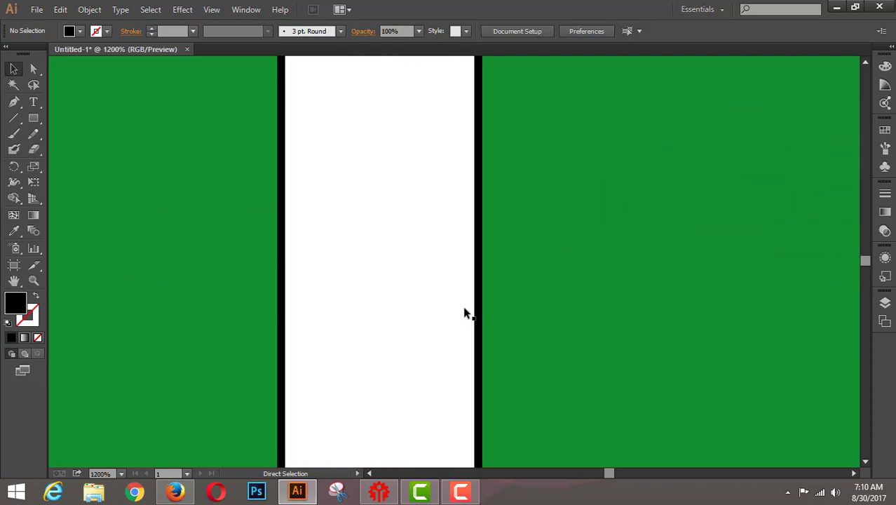
scroll(464, 309, down, 5)
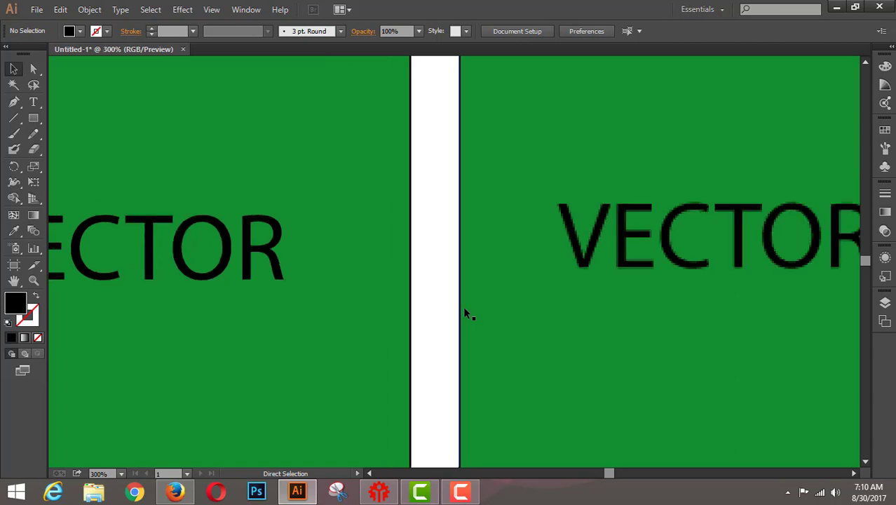
scroll(464, 313, down, 1)
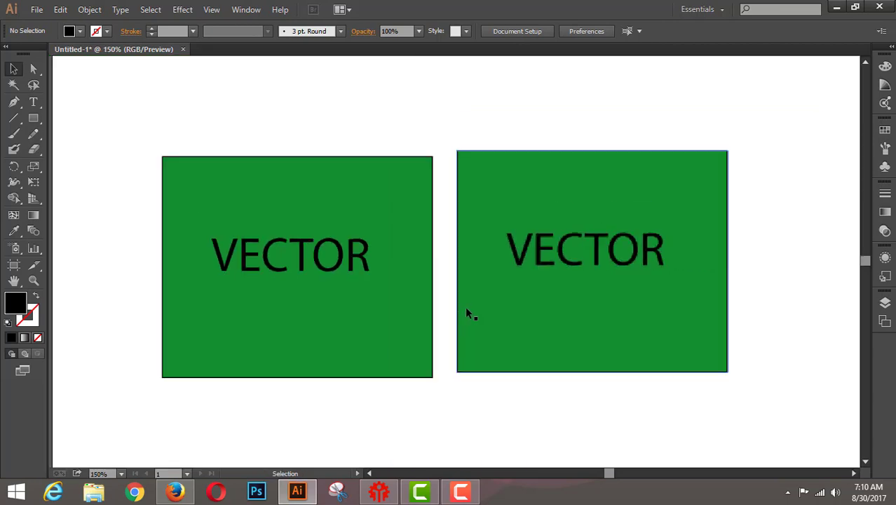
click(487, 266)
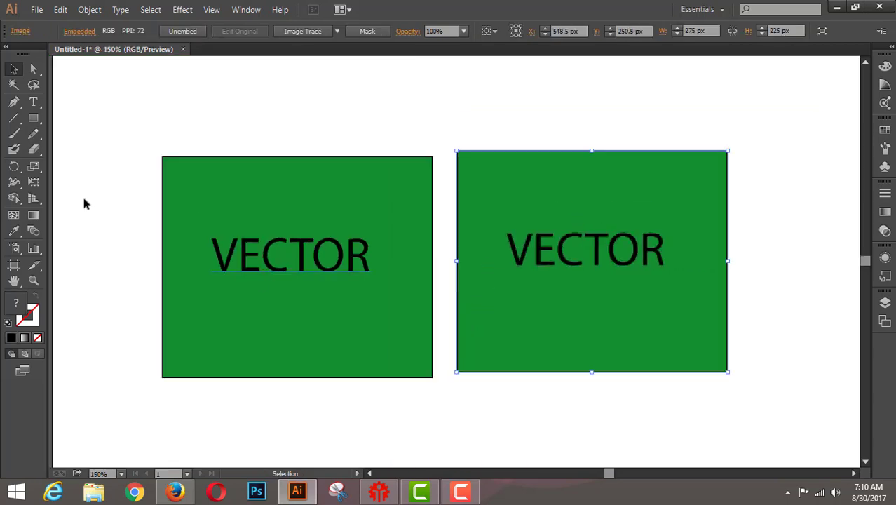
Try to give the rasterized copy a solid stroke color, and deselect it.
click(28, 317)
double_click(28, 317)
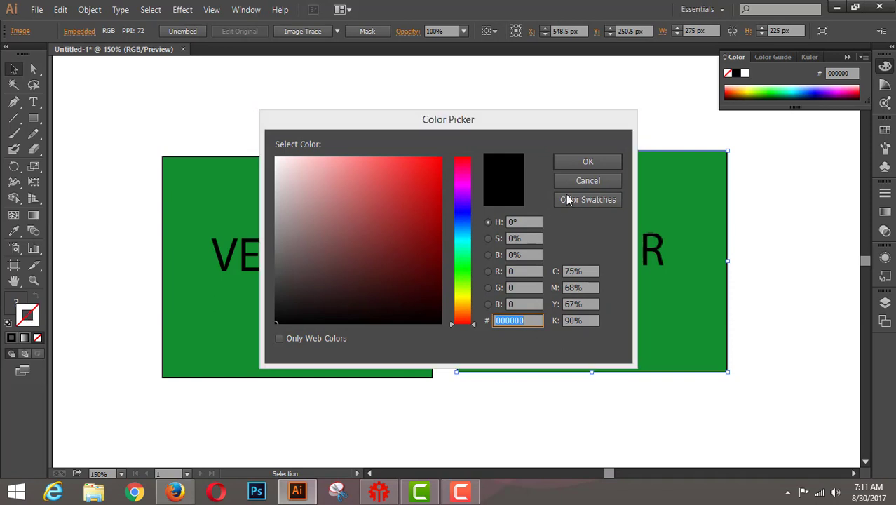
click(596, 183)
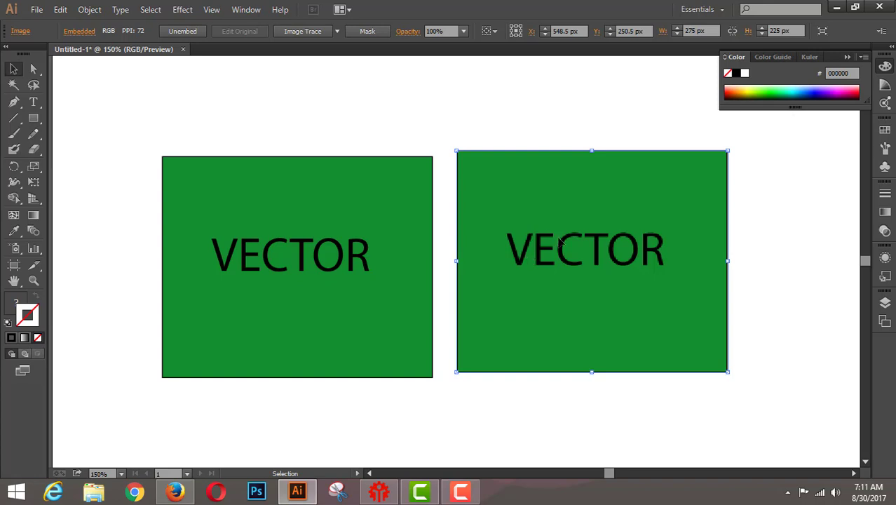
click(29, 339)
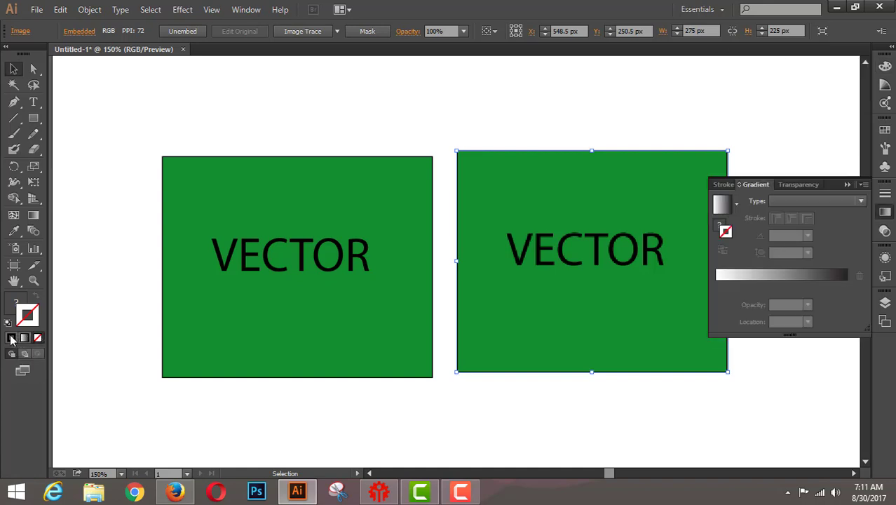
click(11, 338)
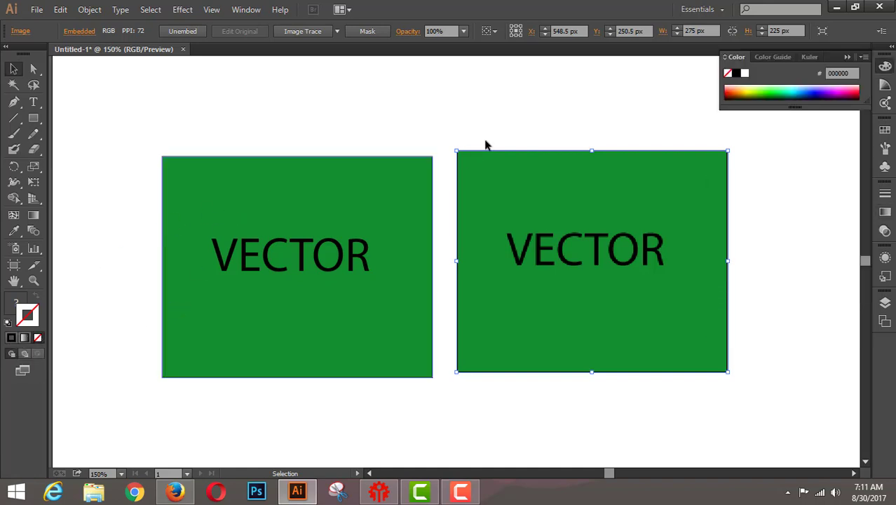
click(803, 135)
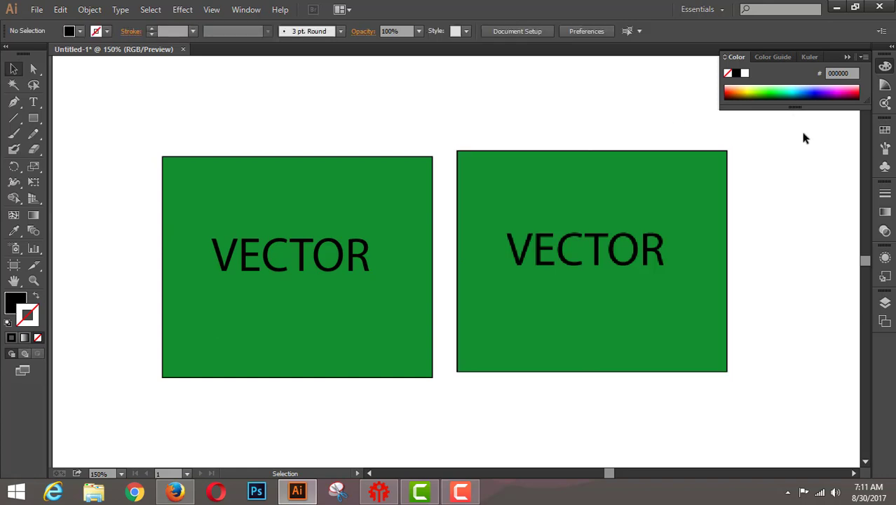
Set the stroke to solid black with no object selected.
click(26, 318)
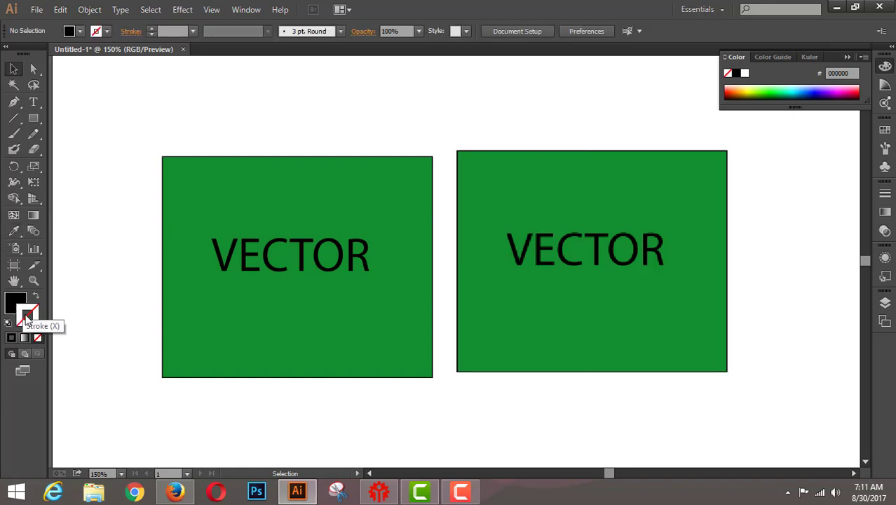
double_click(26, 317)
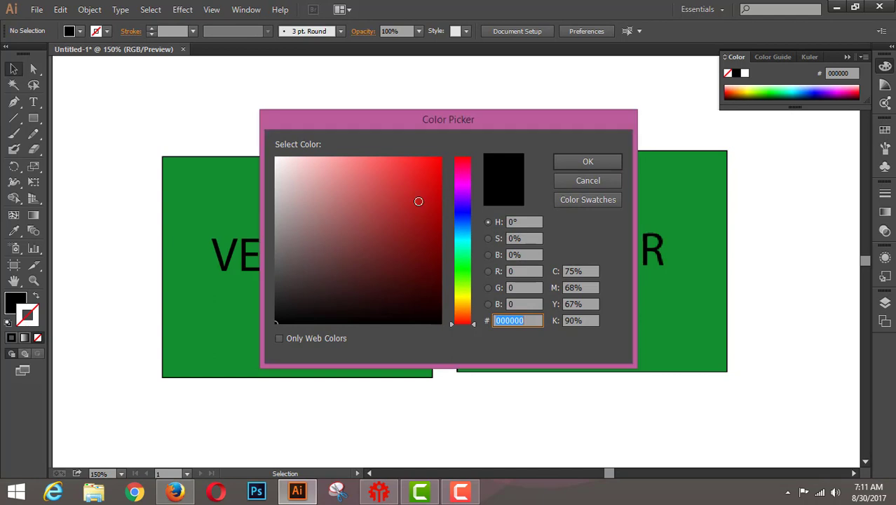
click(580, 181)
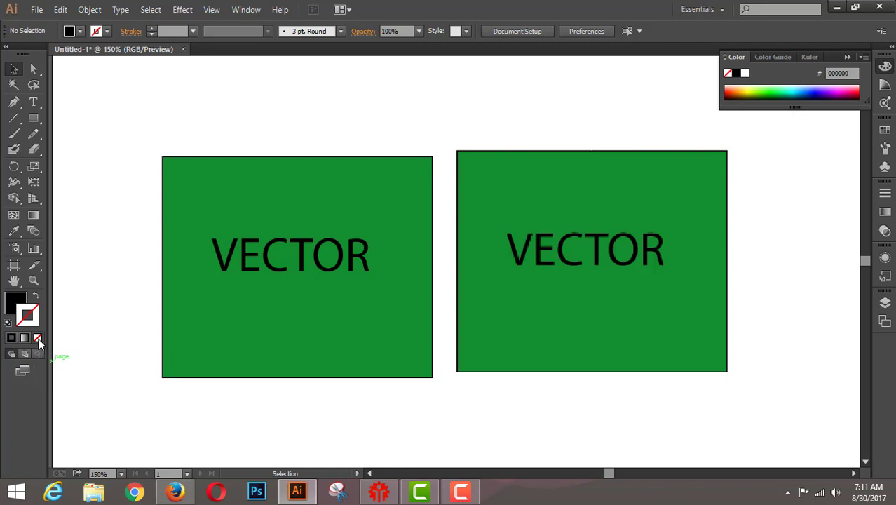
click(12, 339)
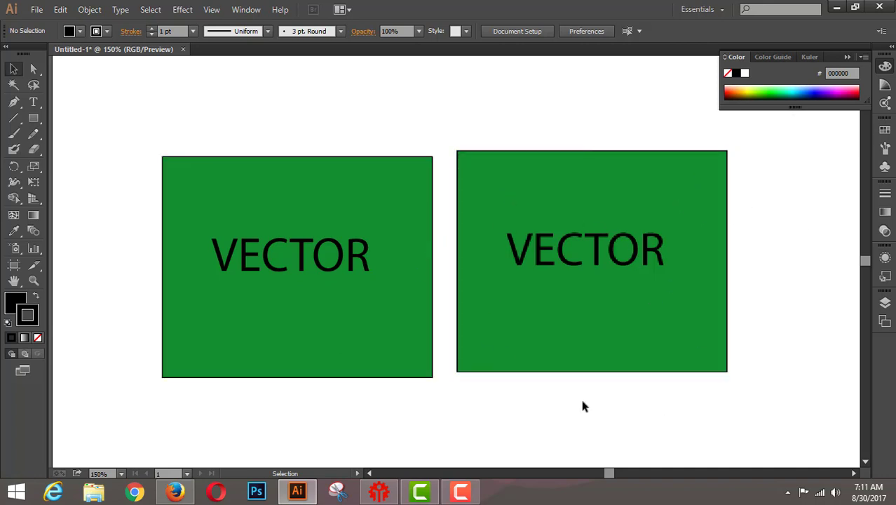
Compare the lettering edges of the vector original and the rasterized copy at 600% magnification, and return to 150%.
key(ctrl+equal)
key(ctrl+equal)
key(ctrl+equal)
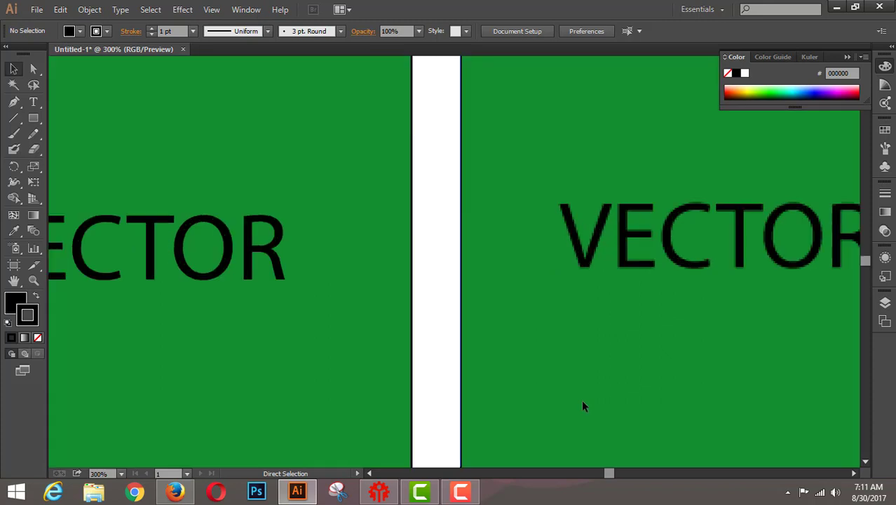
key(ctrl+equal)
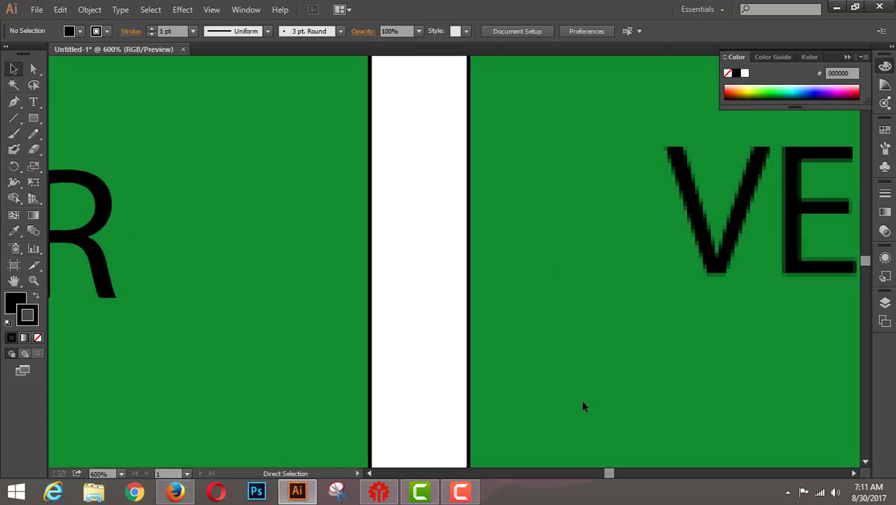
key(ctrl+minus)
key(ctrl+minus)
key(ctrl+minus)
key(ctrl+minus)
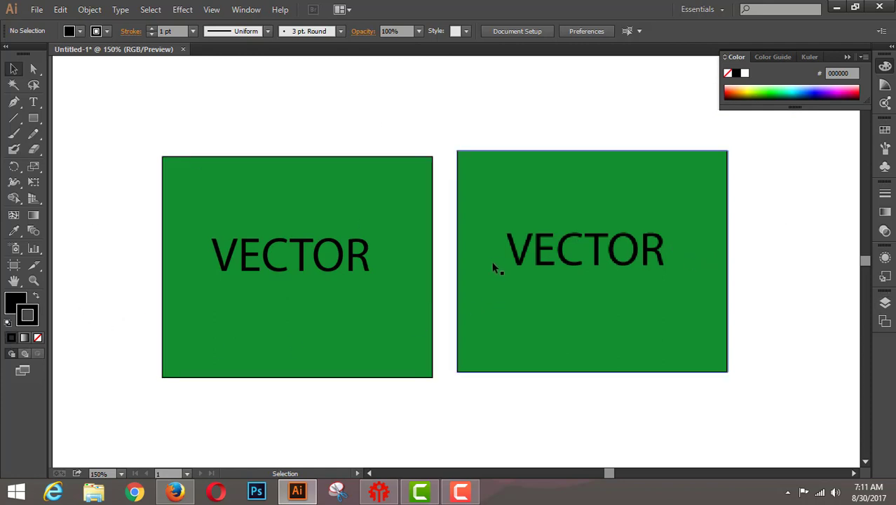
Select the rasterized copy and examine its stroke color and gradient options, including the available gradient types.
click(553, 284)
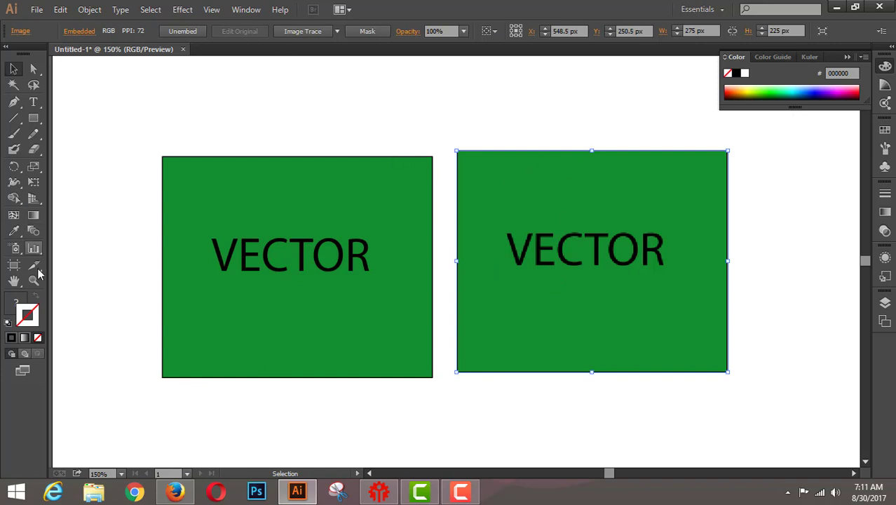
double_click(31, 317)
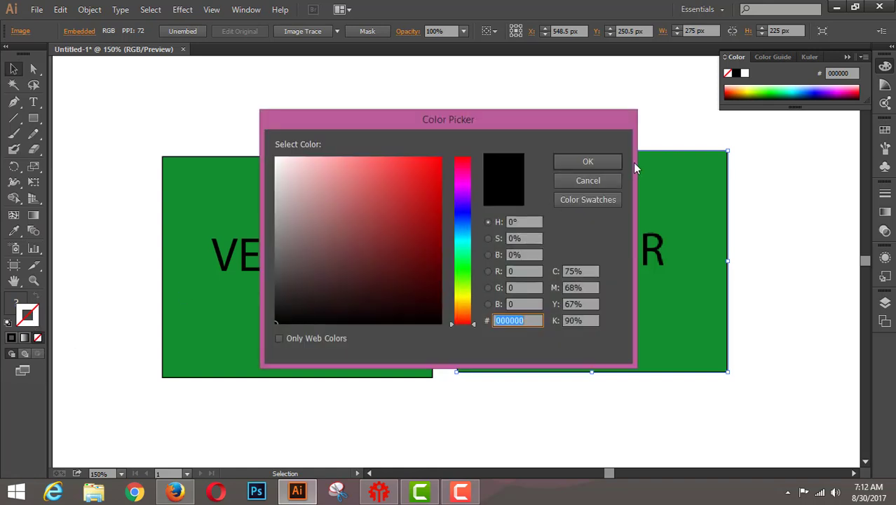
click(589, 180)
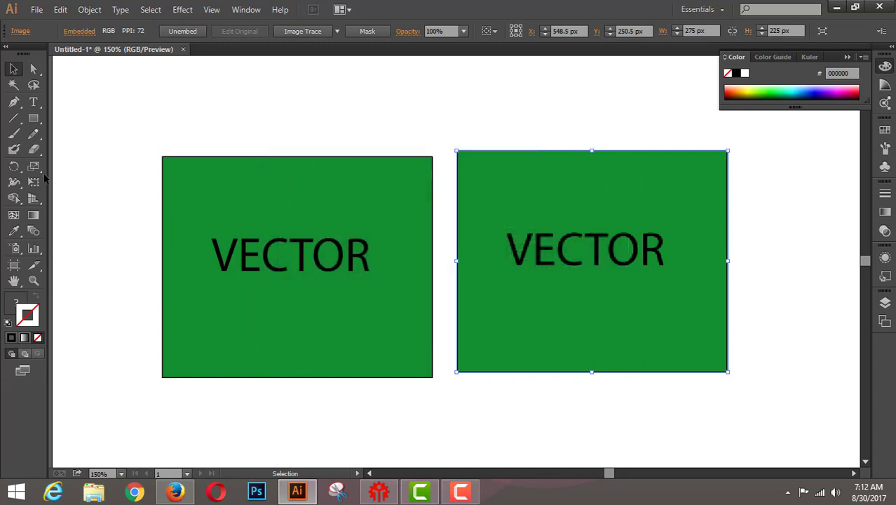
click(24, 340)
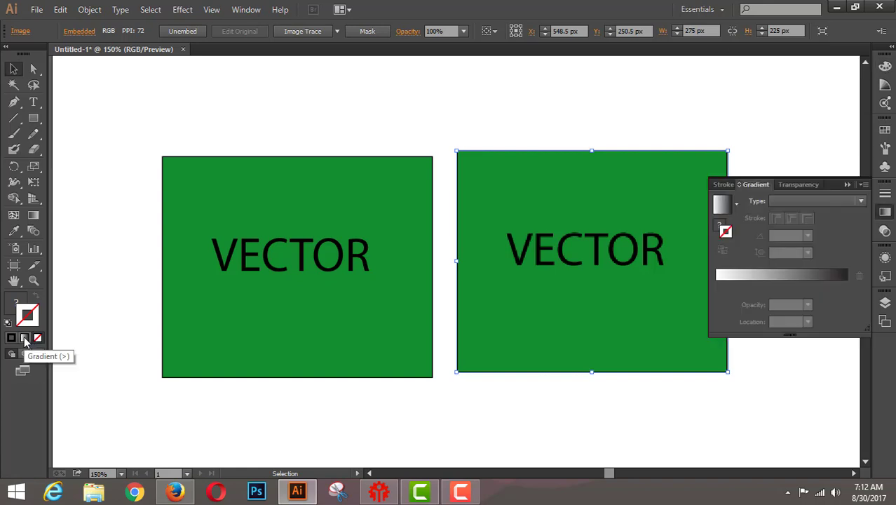
double_click(726, 233)
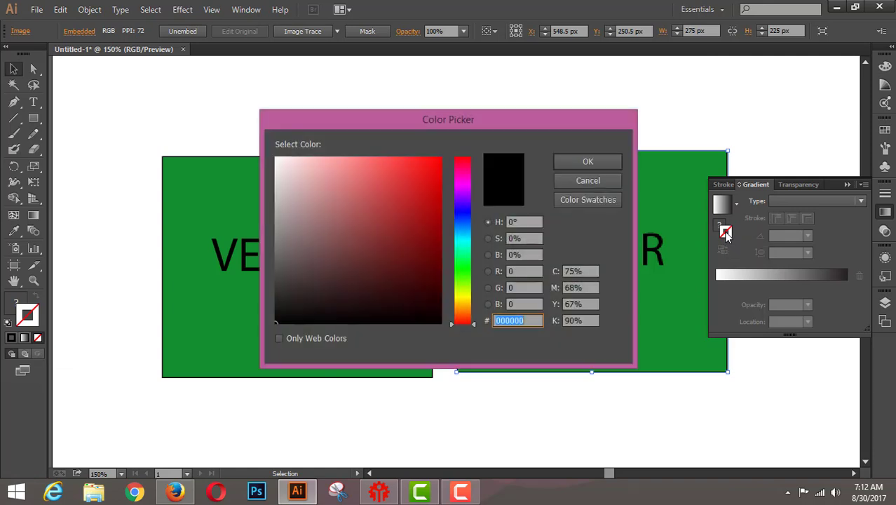
click(584, 181)
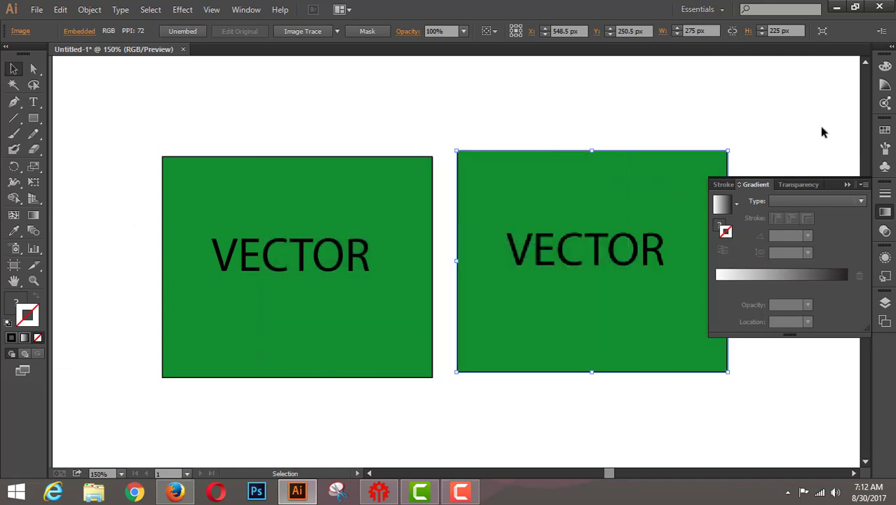
click(862, 202)
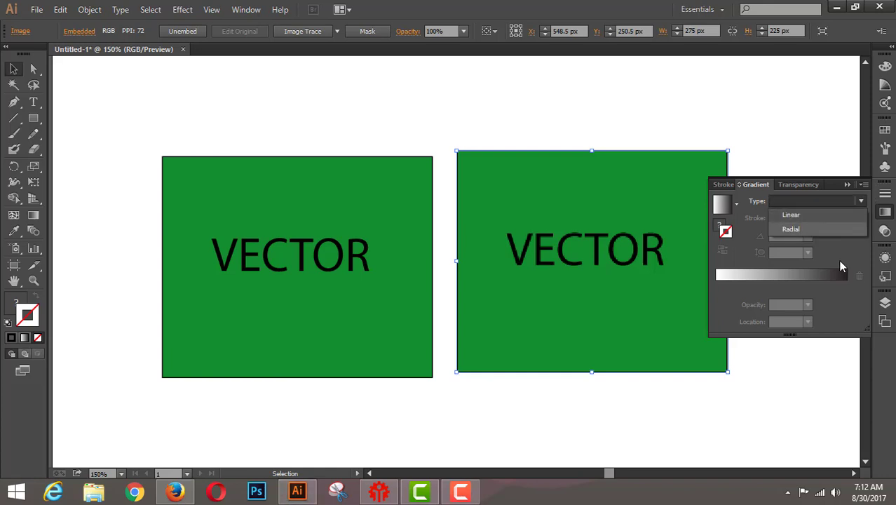
click(831, 361)
click(863, 185)
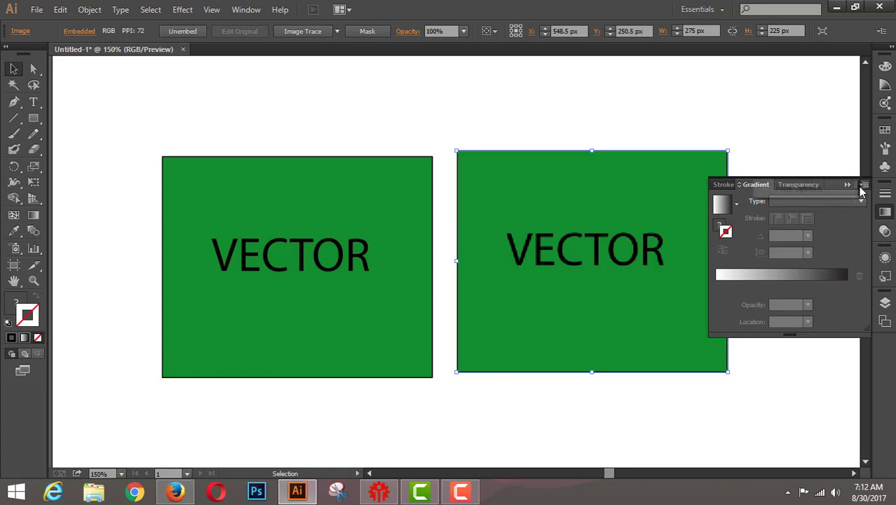
click(862, 188)
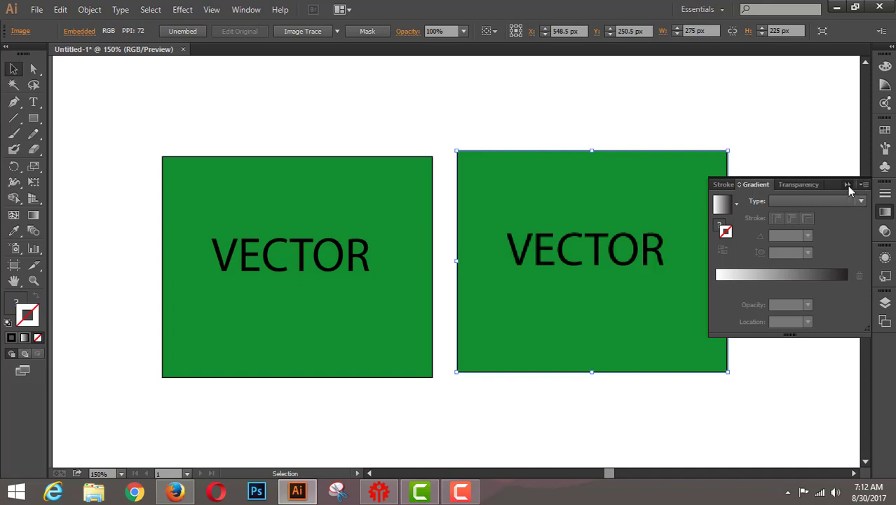
click(847, 185)
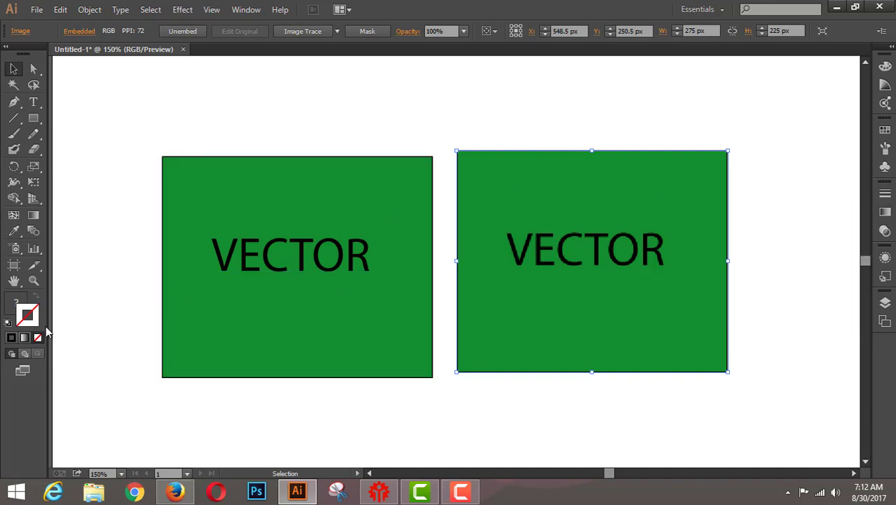
Set the stroke color of the selected rasterized copy to white (FFFFFF).
click(11, 339)
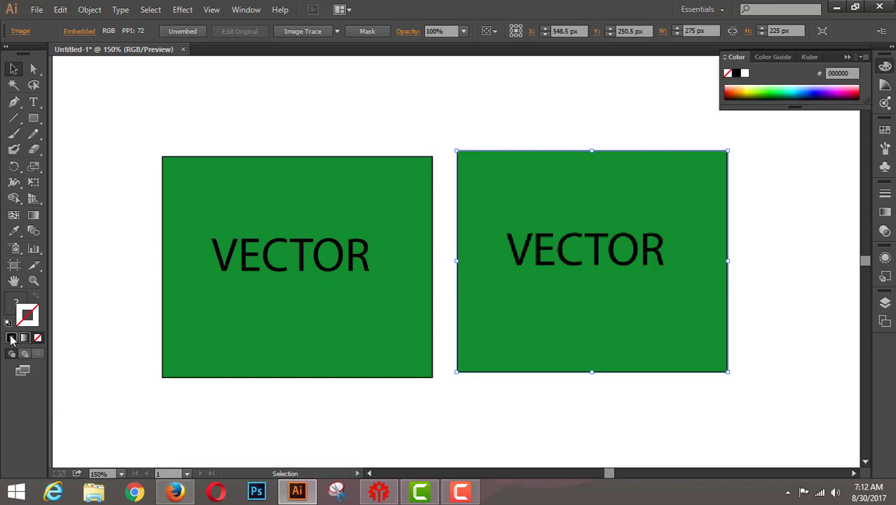
click(744, 73)
double_click(28, 317)
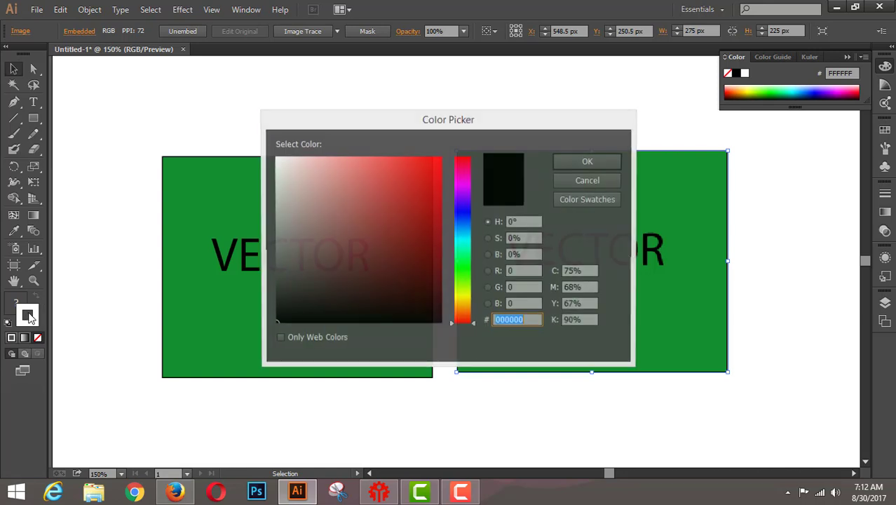
click(570, 179)
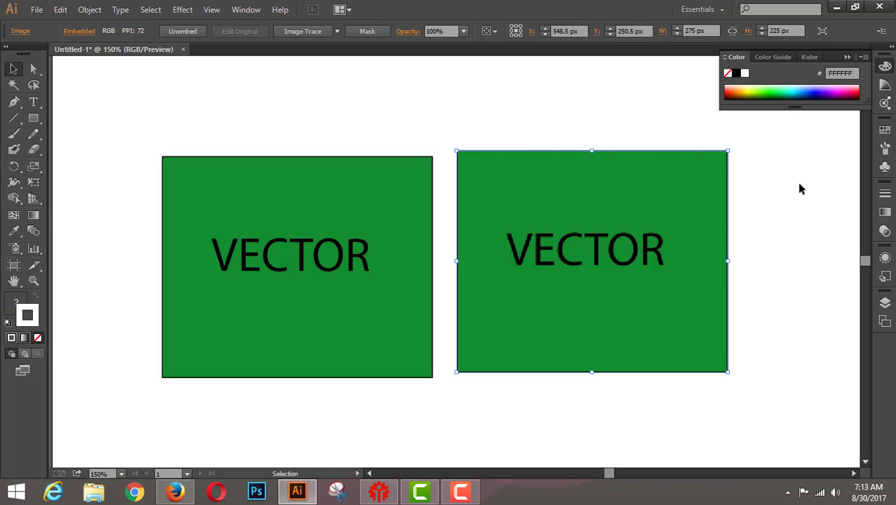
click(848, 57)
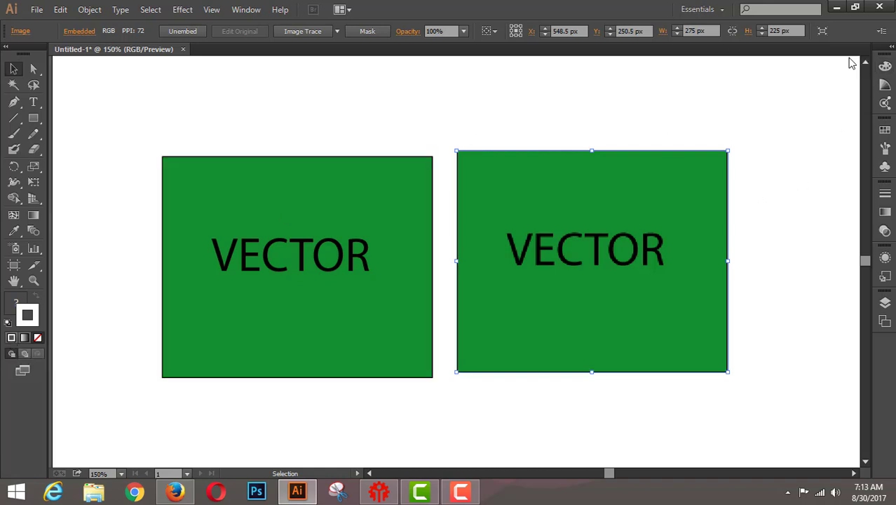
Reset the fill and stroke of the selected rasterized copy to the default white fill and black stroke.
double_click(28, 321)
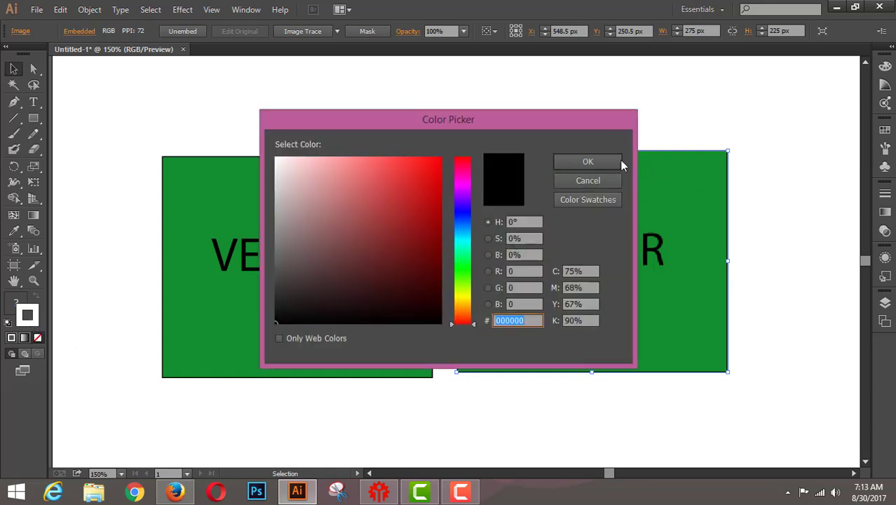
click(591, 162)
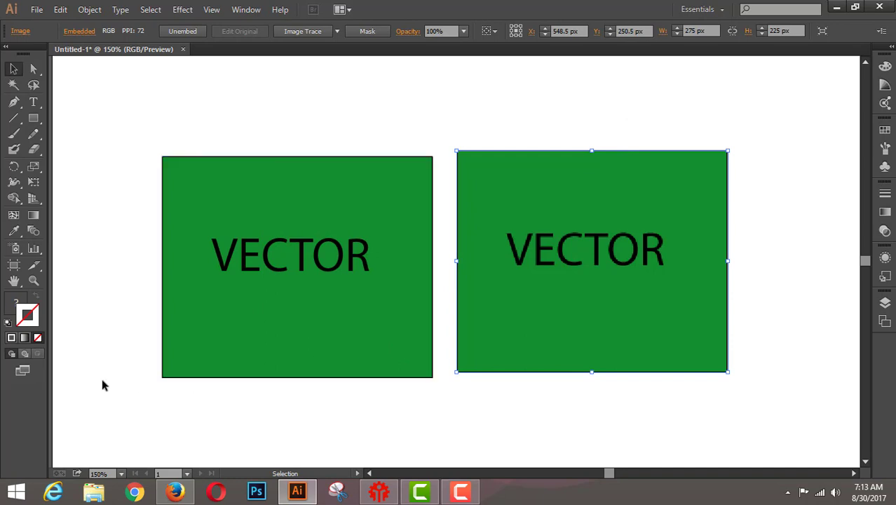
click(8, 323)
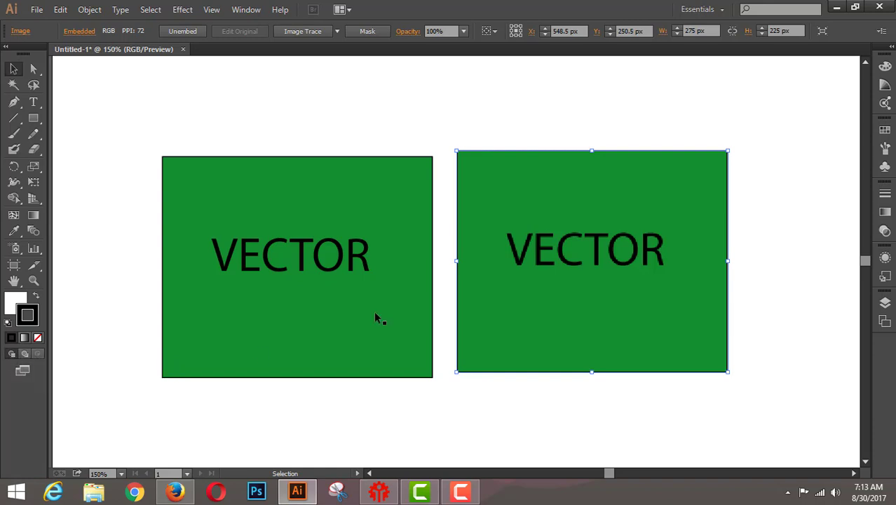
Select the "VECTOR" text and the rasterized copy in turn, set the copy's stroke to None, and deselect it.
click(348, 276)
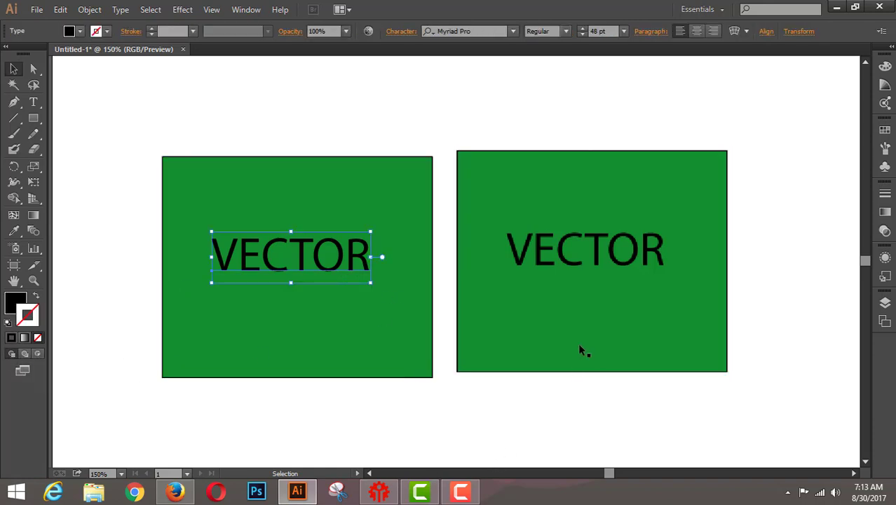
click(607, 274)
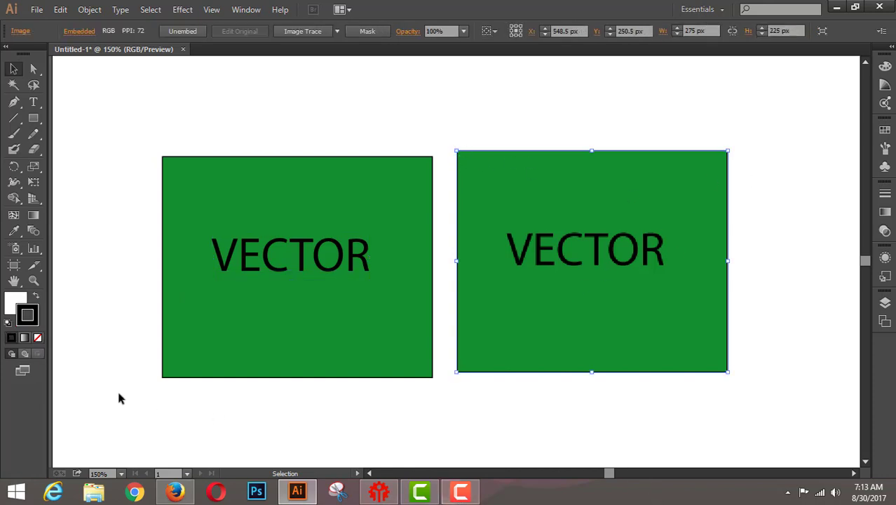
double_click(28, 317)
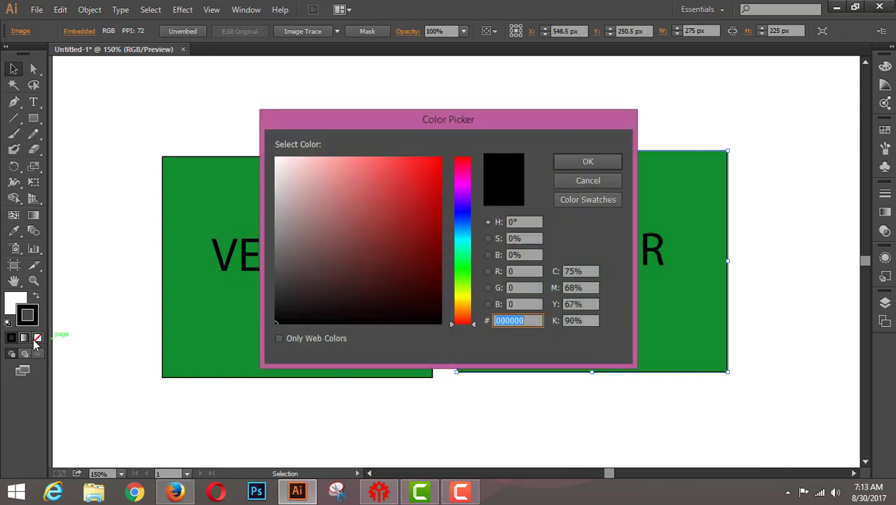
click(594, 179)
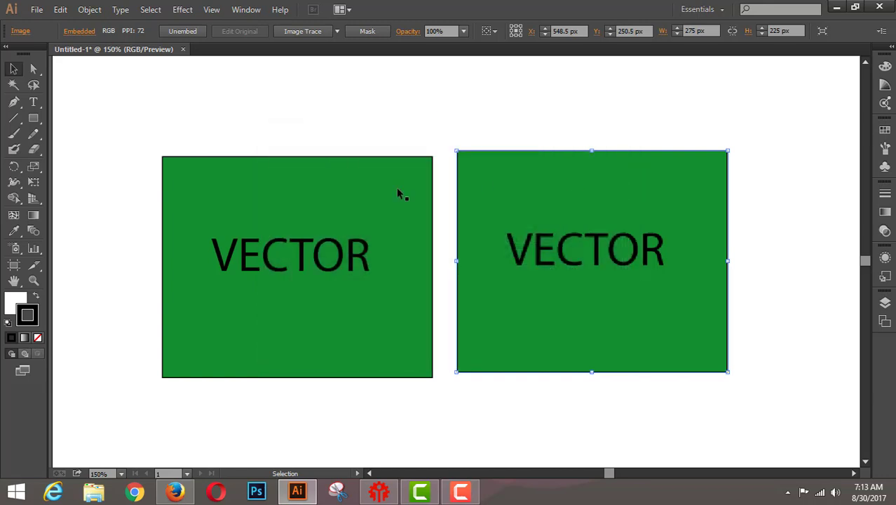
click(38, 338)
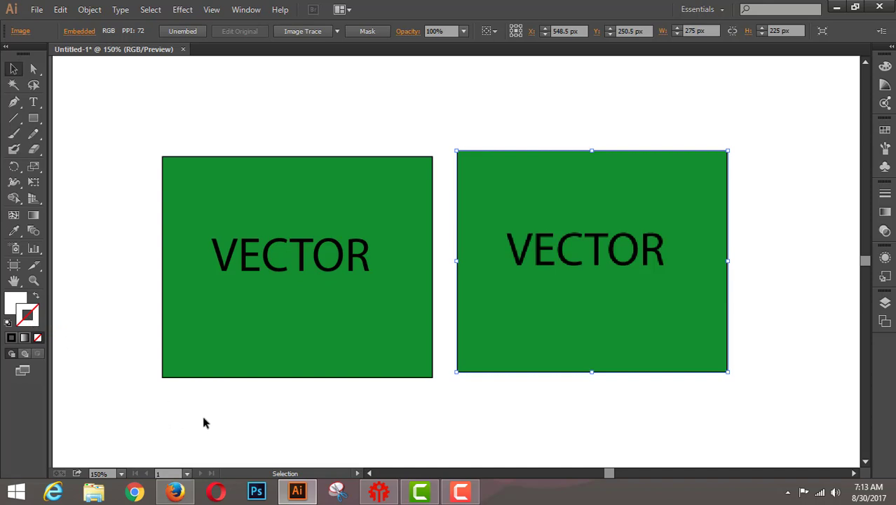
click(819, 188)
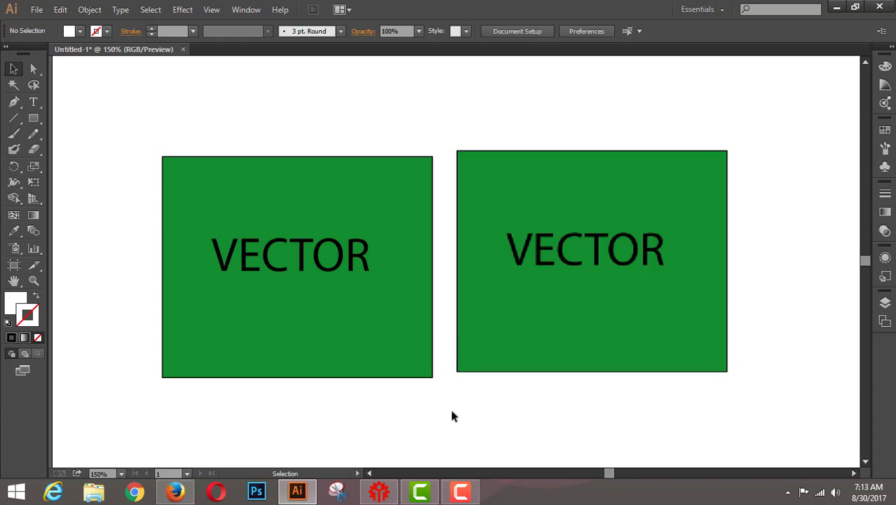
Compare the edges of the original vector graphic and its rasterized copy at magnifications up to 4800%.
key(ctrl+plus)
key(ctrl+plus)
key(ctrl+plus)
key(ctrl+plus)
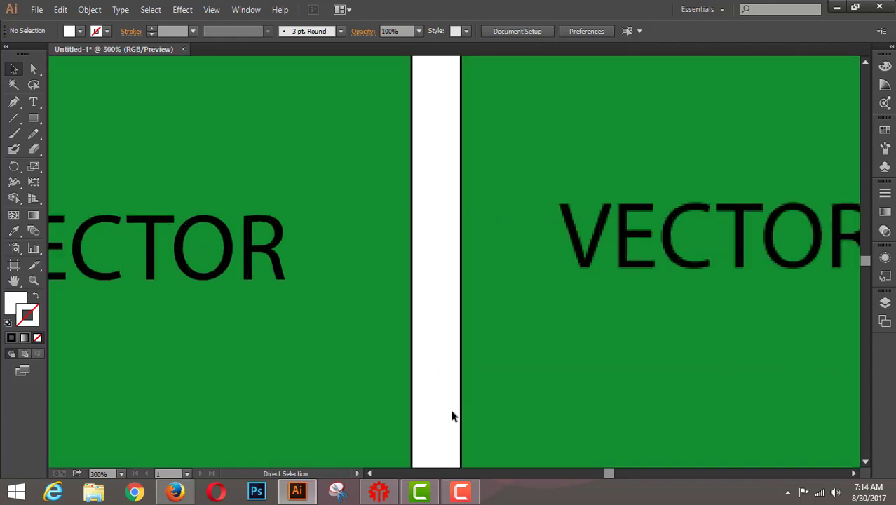
key(ctrl+plus)
key(ctrl+plus)
key(ctrl+plus)
key(ctrl+plus)
key(ctrl+plus)
key(ctrl+plus)
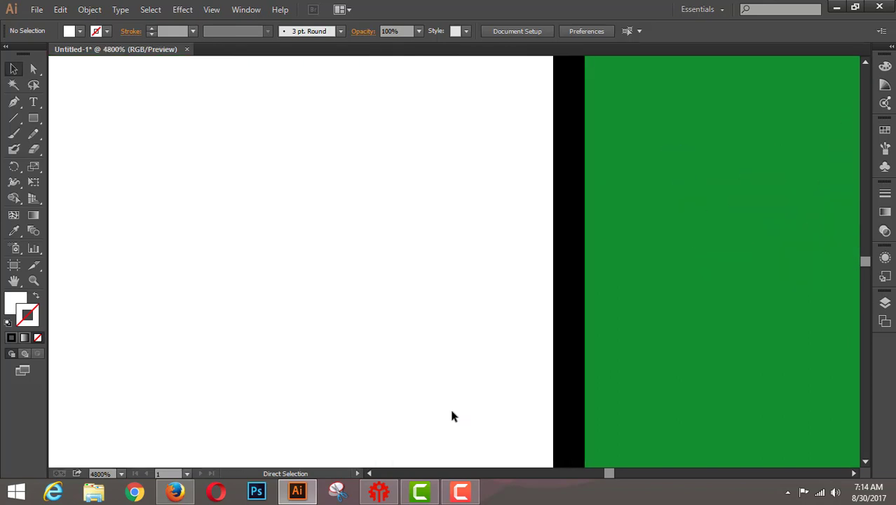
key(ctrl+minus)
key(ctrl+minus)
key(ctrl+minus)
key(ctrl+minus)
key(ctrl+minus)
key(ctrl+minus)
key(ctrl+minus)
key(ctrl+minus)
key(ctrl+minus)
key(ctrl+minus)
key(ctrl+minus)
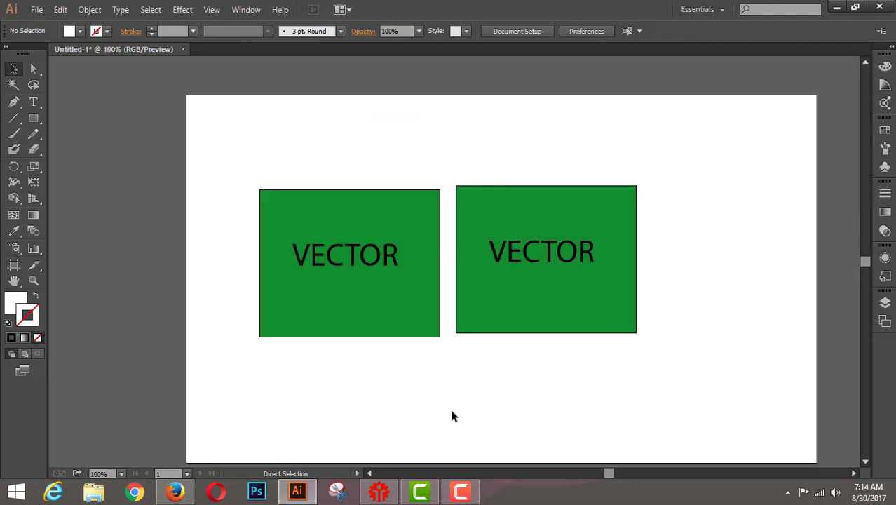
key(ctrl+plus)
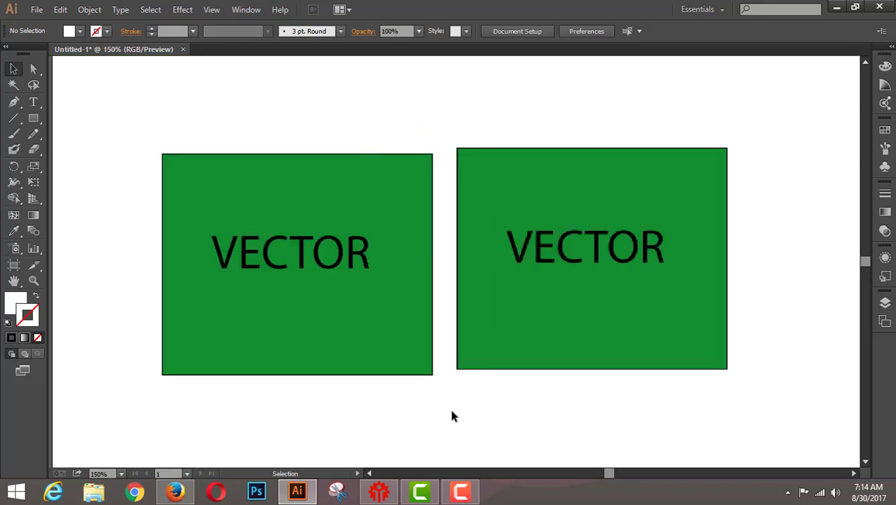
Delete the rasterized copy, then shift the original green rectangle slightly and place a duplicate of it beside the original.
click(550, 217)
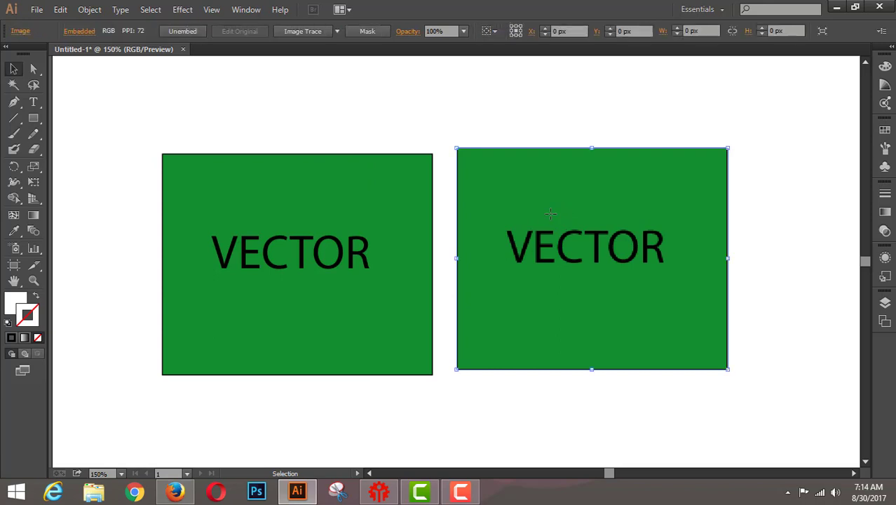
key(Delete)
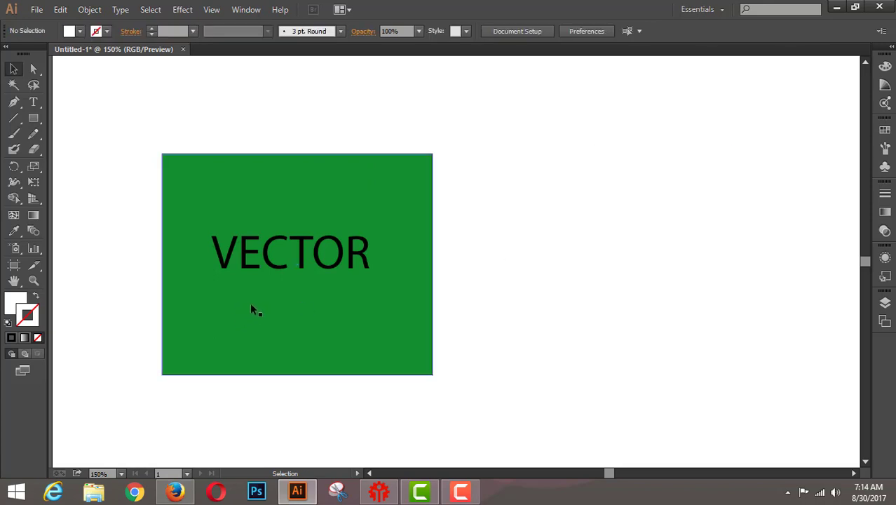
mouse_move(262, 305)
mouse_down()
mouse_move(520, 316)
mouse_move(593, 310)
mouse_move(573, 294)
mouse_move(570, 302)
mouse_move(512, 308)
mouse_move(258, 304)
mouse_up()
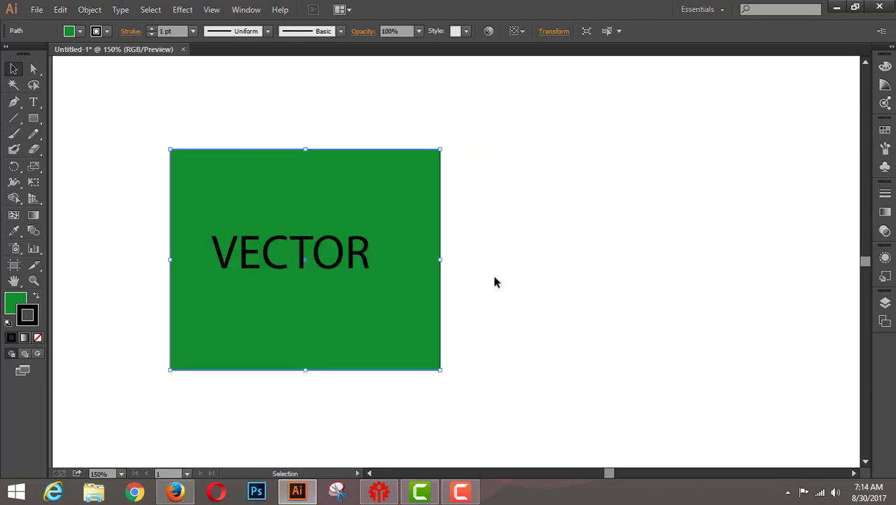
drag(409, 262, 724, 253)
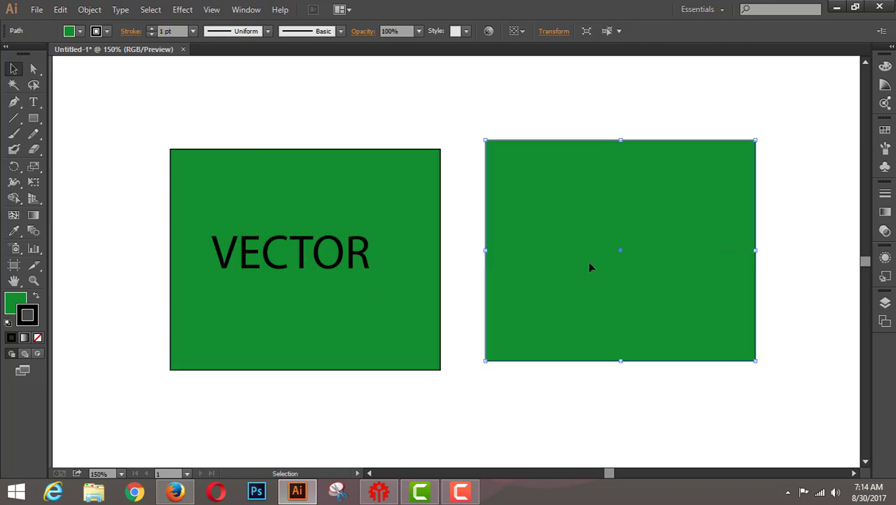
Duplicate the "VECTOR" text onto the copied green rectangle and deselect it.
click(304, 258)
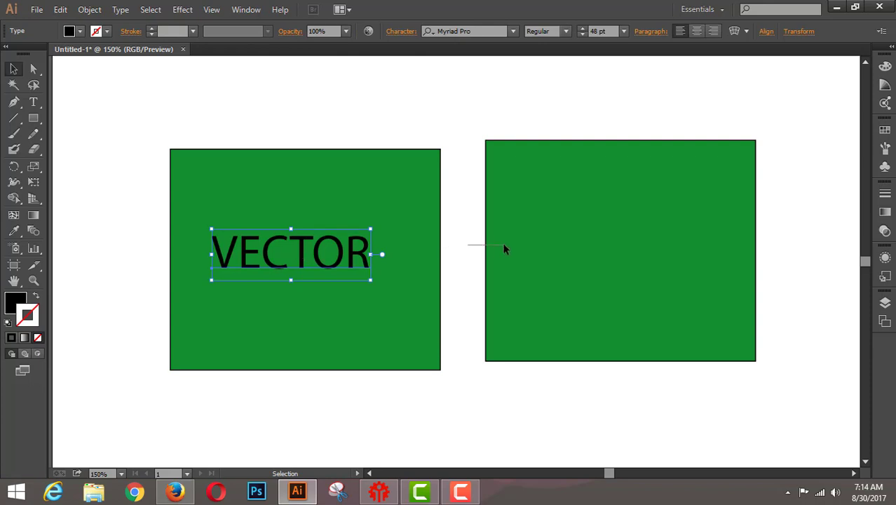
click(464, 246)
drag(318, 262, 637, 258)
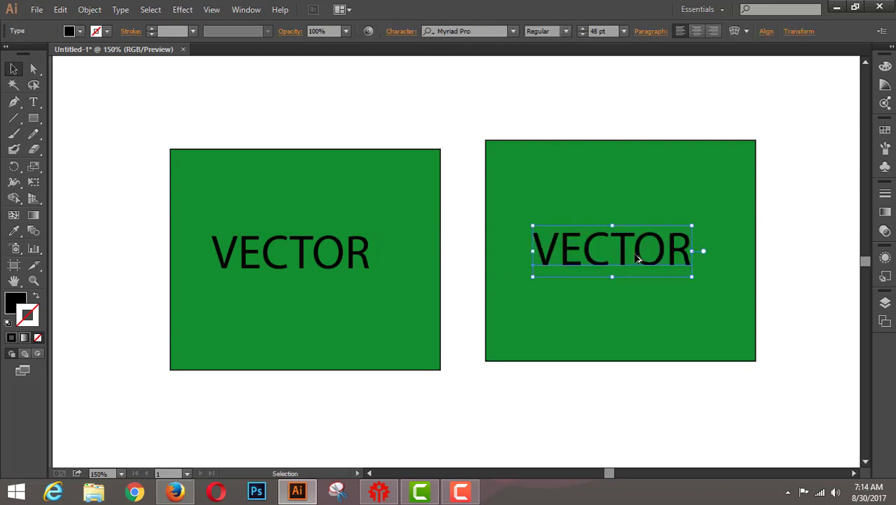
click(697, 403)
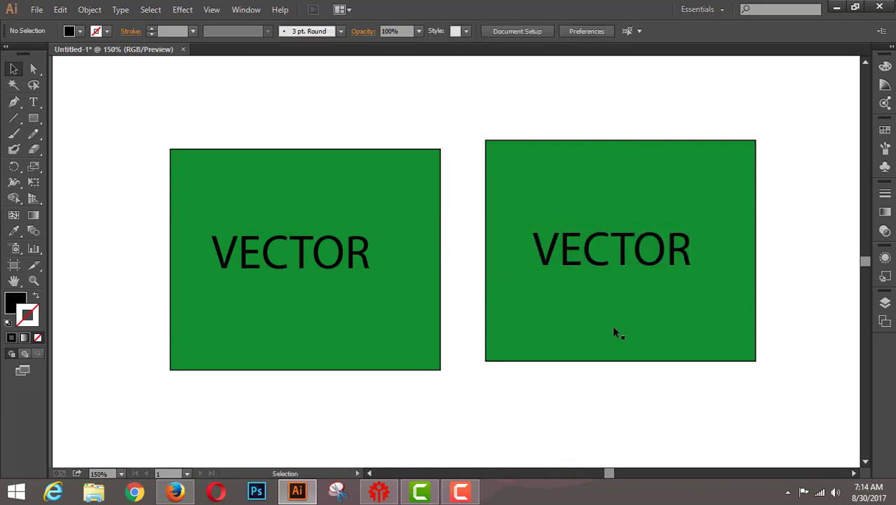
Set the duplicate rectangle's stroke to None and rasterize it in RGB at Screen (72 ppi) with a white background.
click(550, 223)
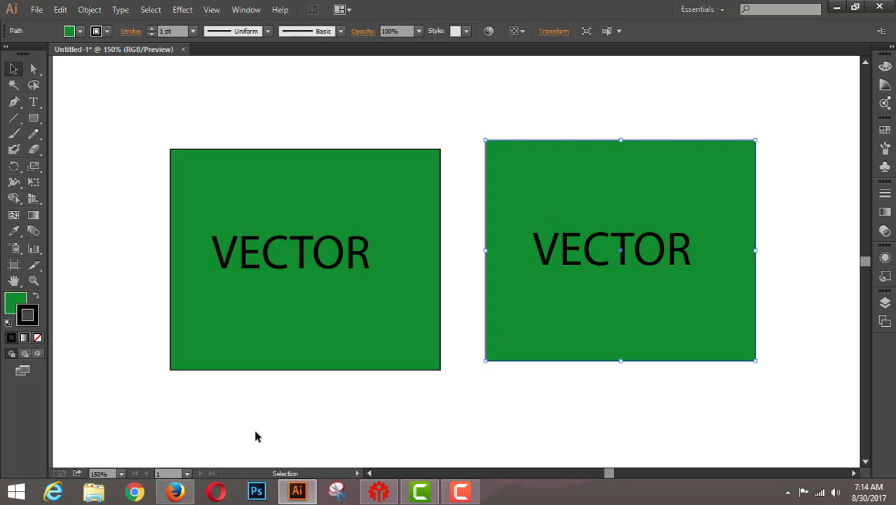
click(38, 339)
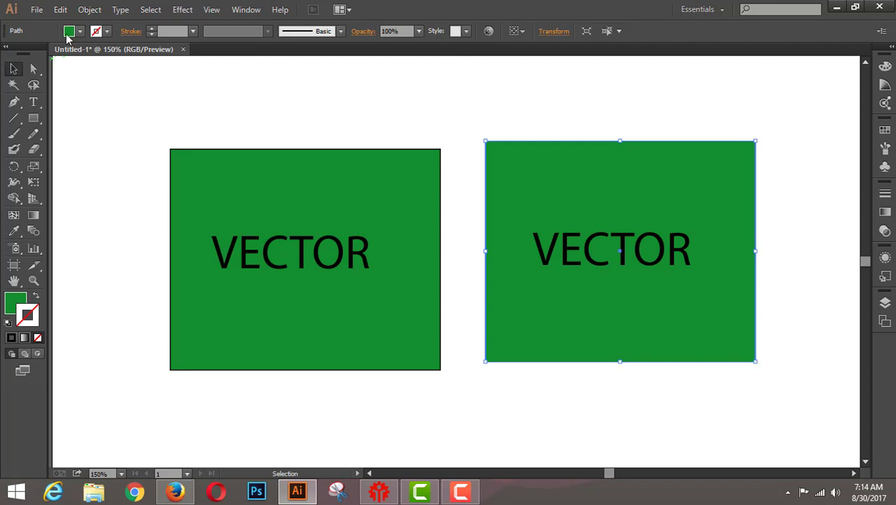
click(89, 10)
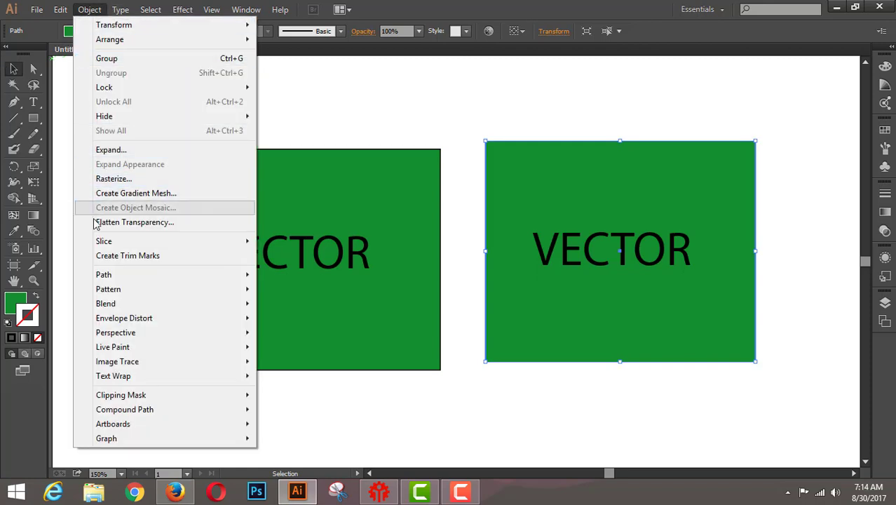
click(108, 181)
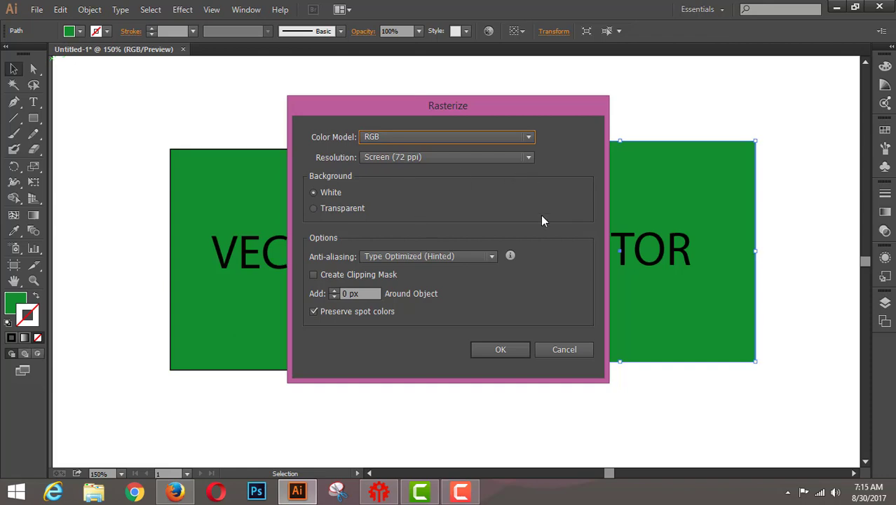
click(506, 349)
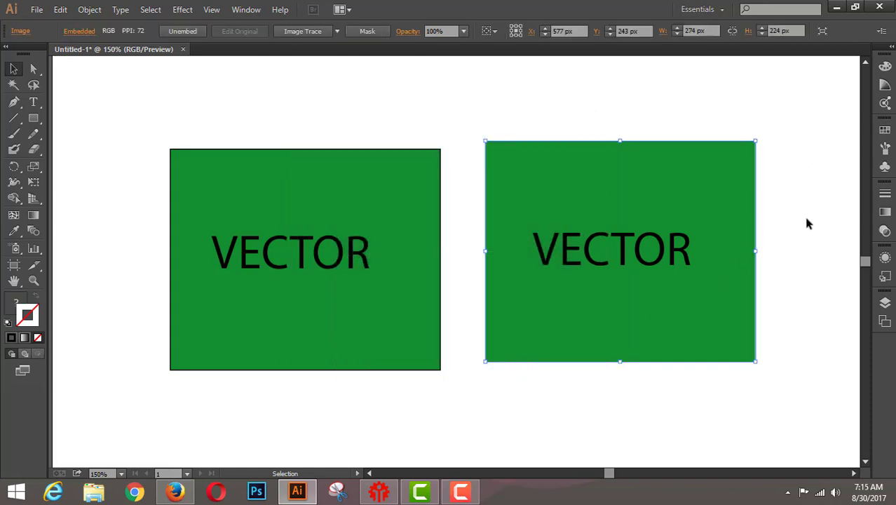
click(464, 439)
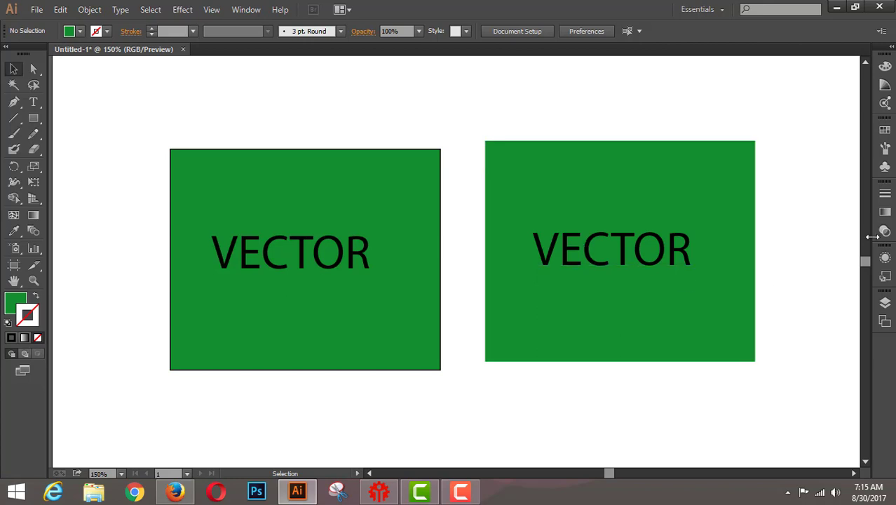
Compare the outlined vector rectangle's edge with the strokeless rasterized rectangle's edge at up to 1200% magnification.
key(ctrl+plus)
key(ctrl+plus)
key(ctrl+plus)
key(ctrl+plus)
key(ctrl+plus)
key(ctrl+plus)
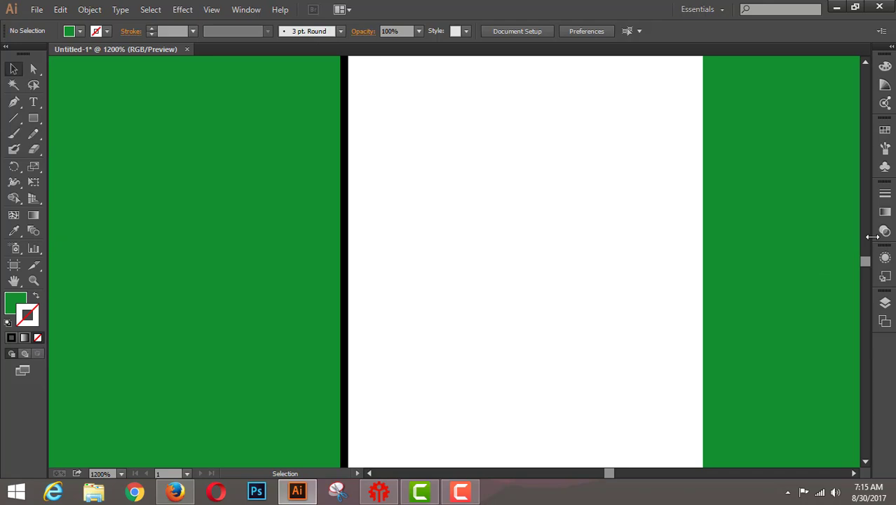
key(ctrl+minus)
key(ctrl+minus)
key(ctrl+minus)
key(ctrl+minus)
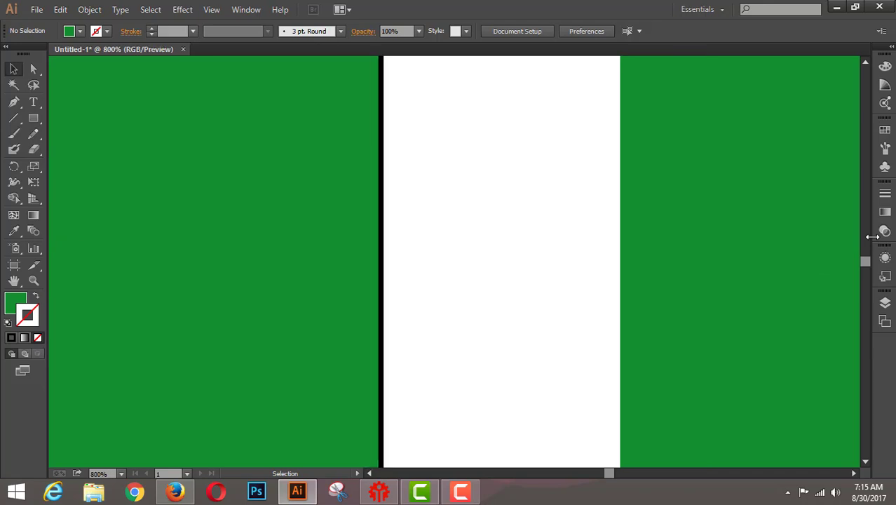
key(ctrl+minus)
key(ctrl+minus)
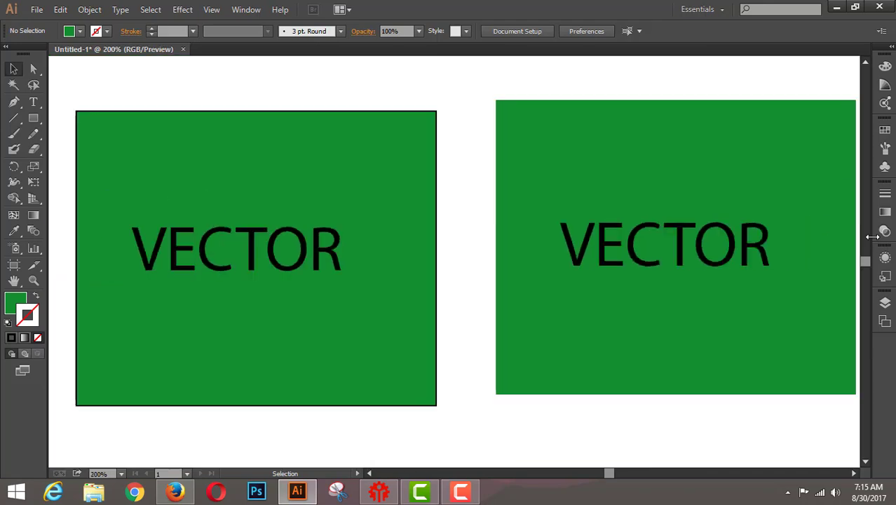
key(ctrl+minus)
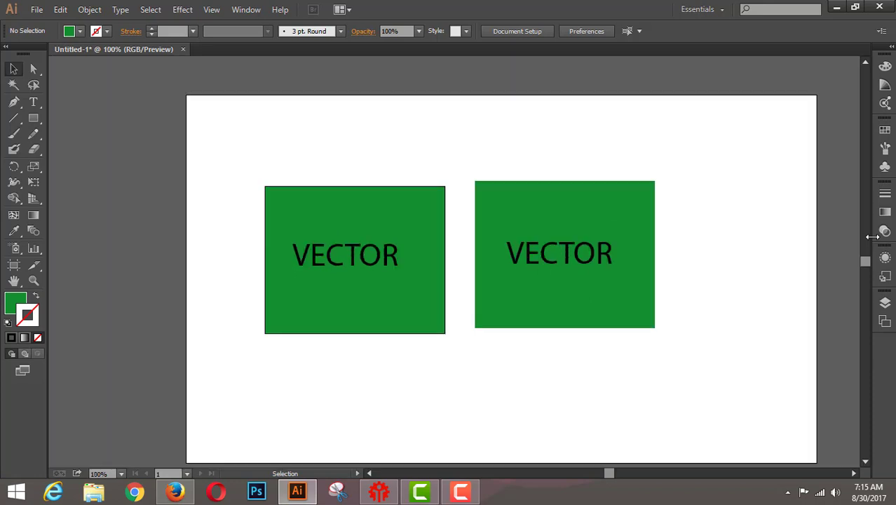
Rasterize the duplicate rectangle and its "VECTOR" text together in RGB at Screen (72 ppi) with a white background, and deselect the result.
drag(466, 175, 671, 248)
drag(671, 327, 670, 354)
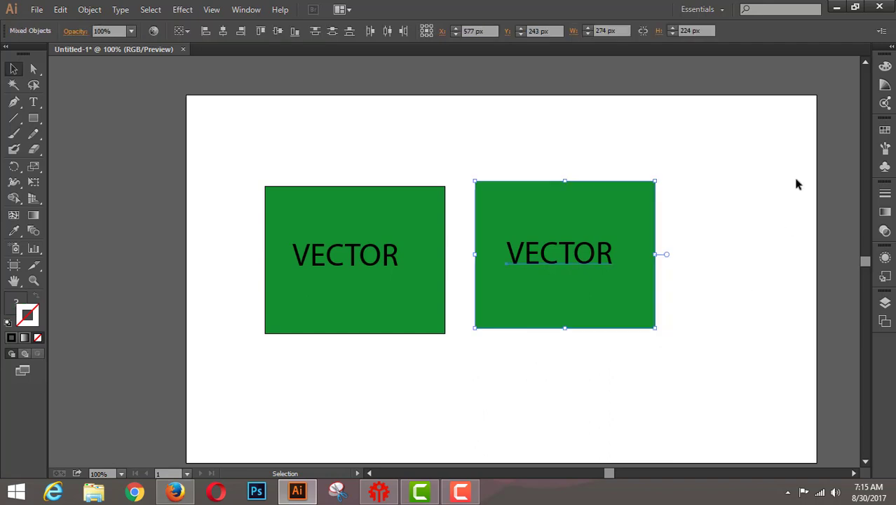
click(91, 11)
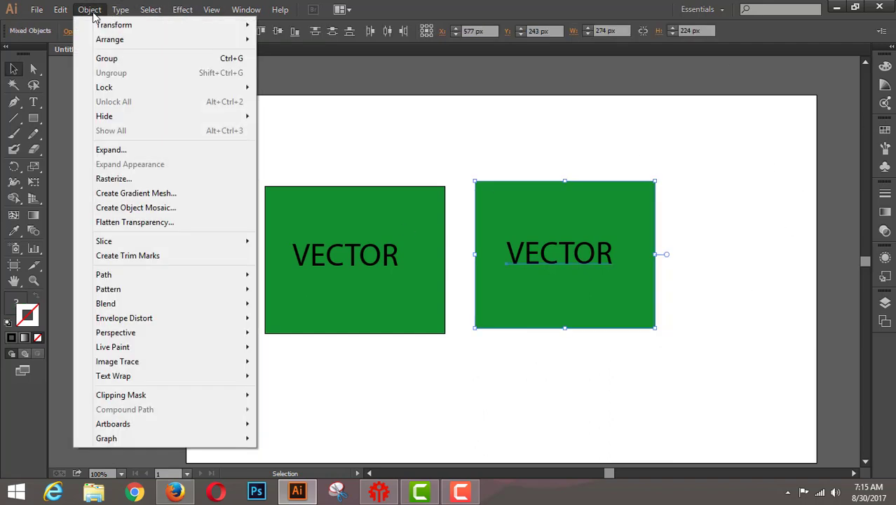
click(109, 179)
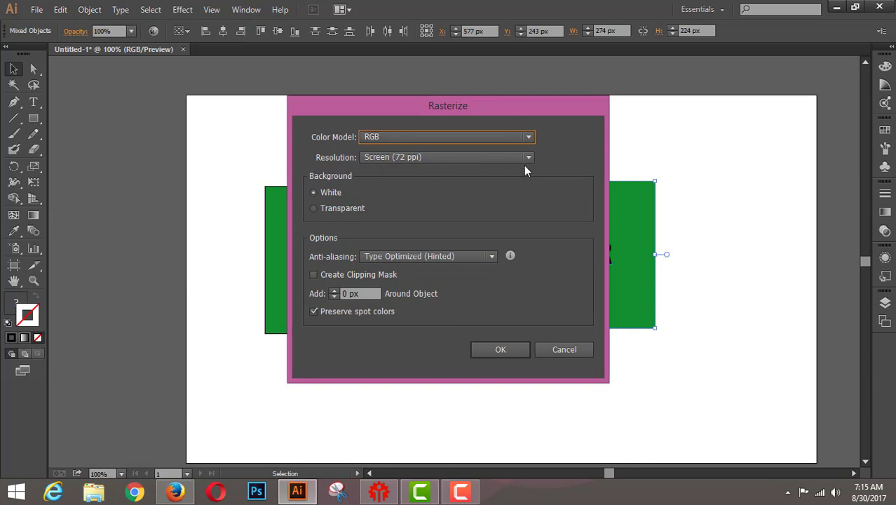
click(509, 349)
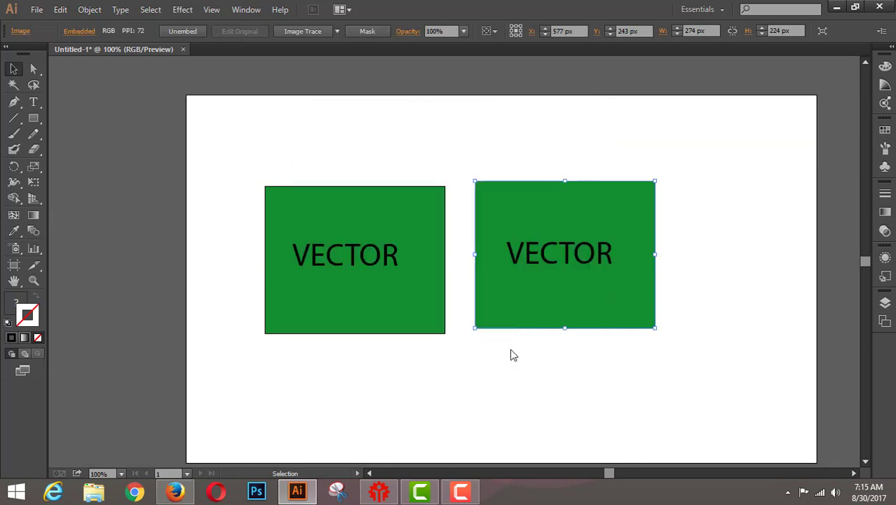
click(734, 230)
key(a)
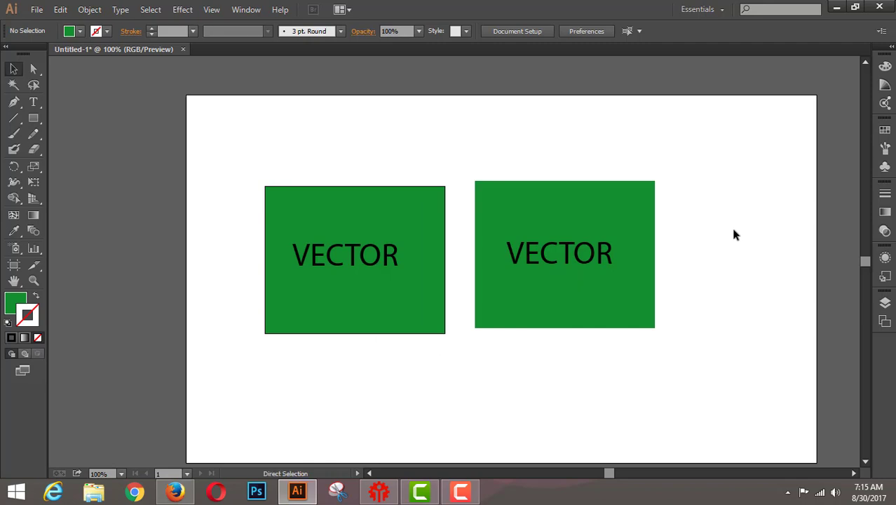
Examine the rasterized copy's lettering and rectangle edge against the vector original at up to 2400% magnification.
key(ctrl+plus)
key(ctrl+plus)
key(ctrl+plus)
key(ctrl+plus)
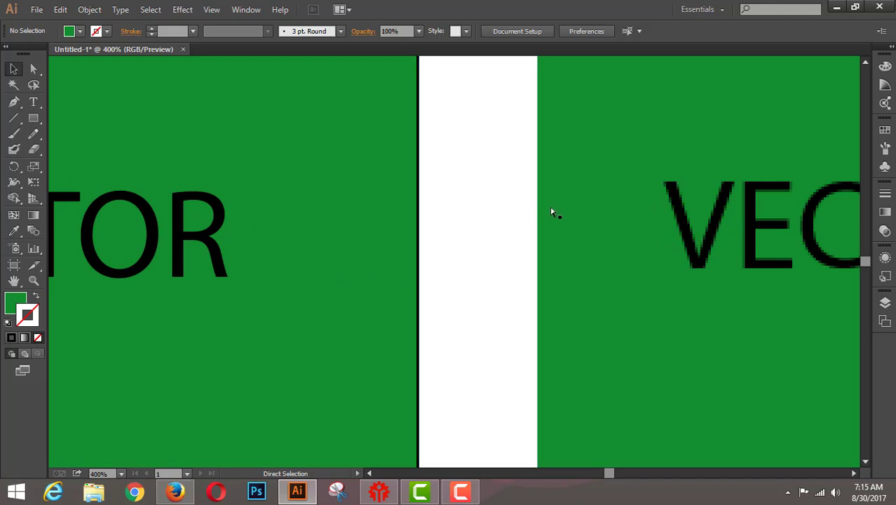
key(ctrl+equal)
key(ctrl+equal)
key(ctrl+equal)
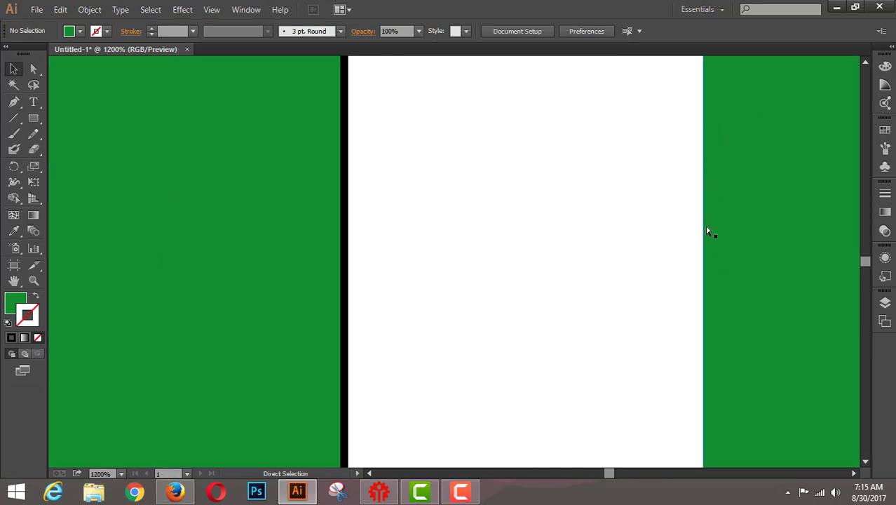
key(ctrl+equal)
key(ctrl+equal)
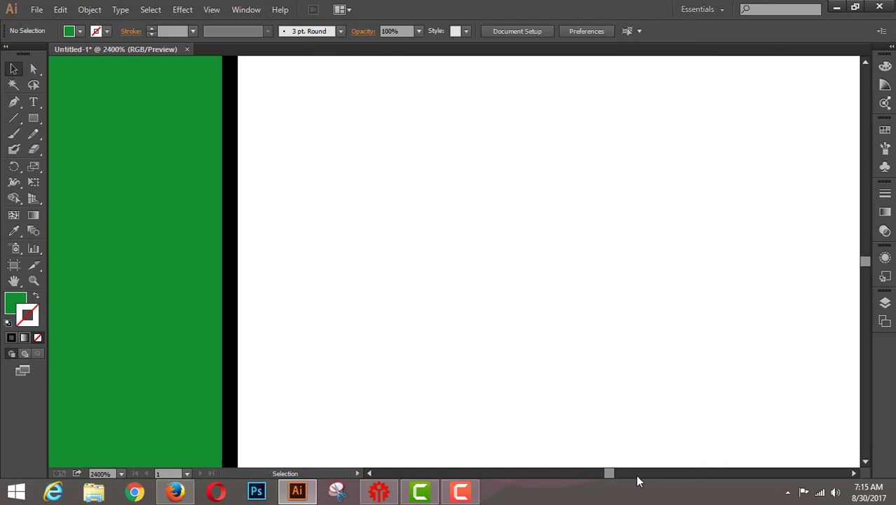
mouse_move(612, 473)
mouse_down()
mouse_move(605, 471)
mouse_move(613, 475)
mouse_up()
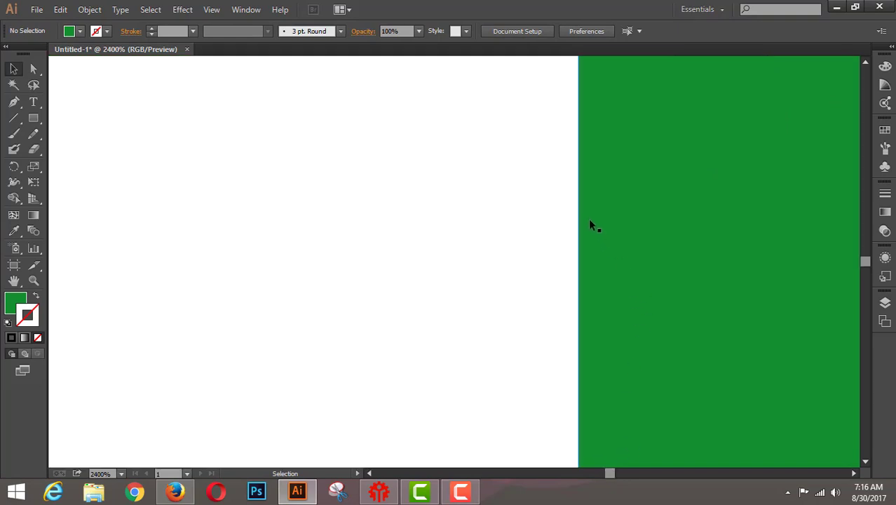
key(ctrl+minus)
key(ctrl+minus)
key(ctrl+minus)
key(ctrl+minus)
key(ctrl+minus)
key(ctrl+minus)
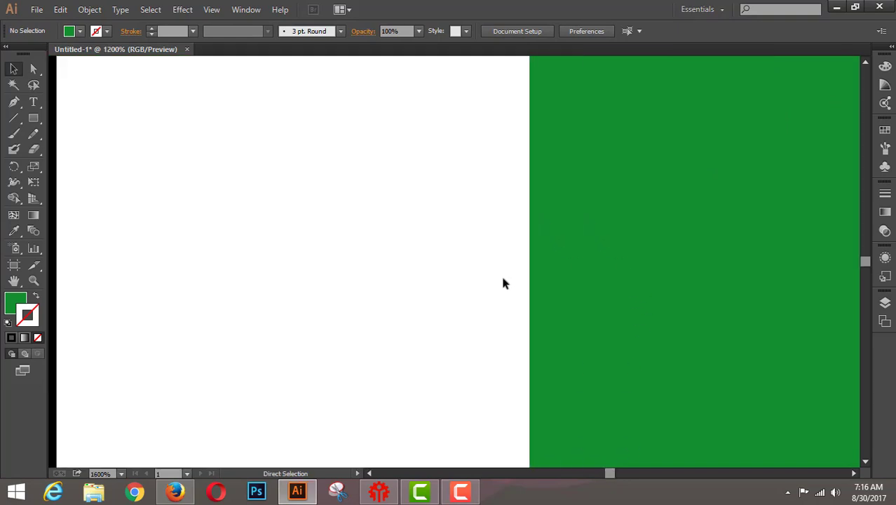
key(ctrl+minus)
key(ctrl+minus)
key(ctrl+minus)
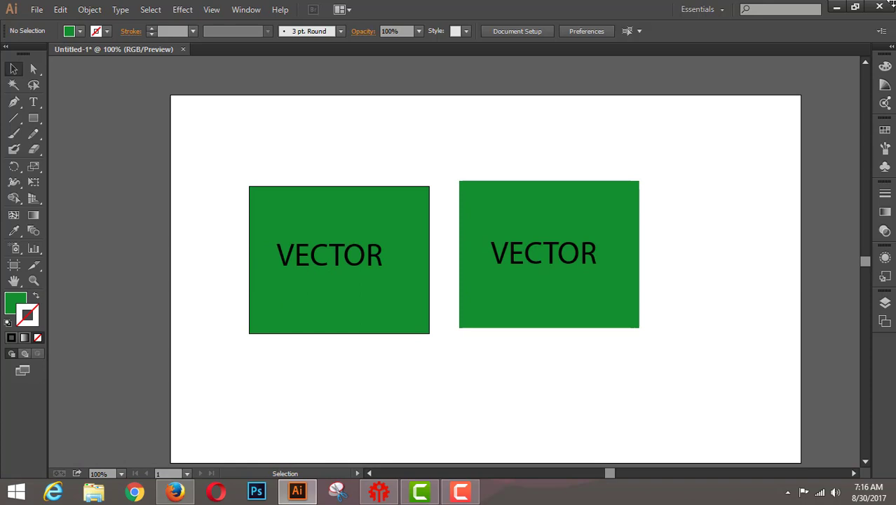
Close the Untitled-1 document without saving and exit Illustrator to return to Fiverr's vector tracing gigs in Firefox.
click(184, 49)
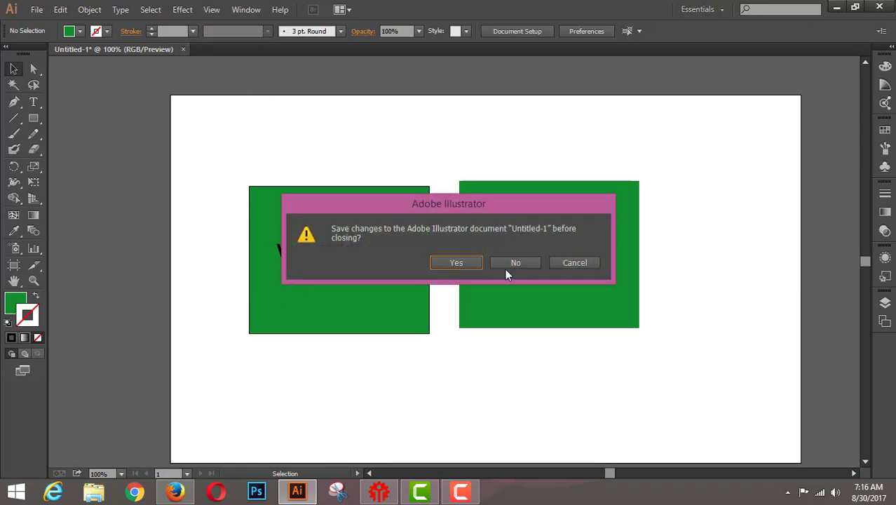
click(515, 262)
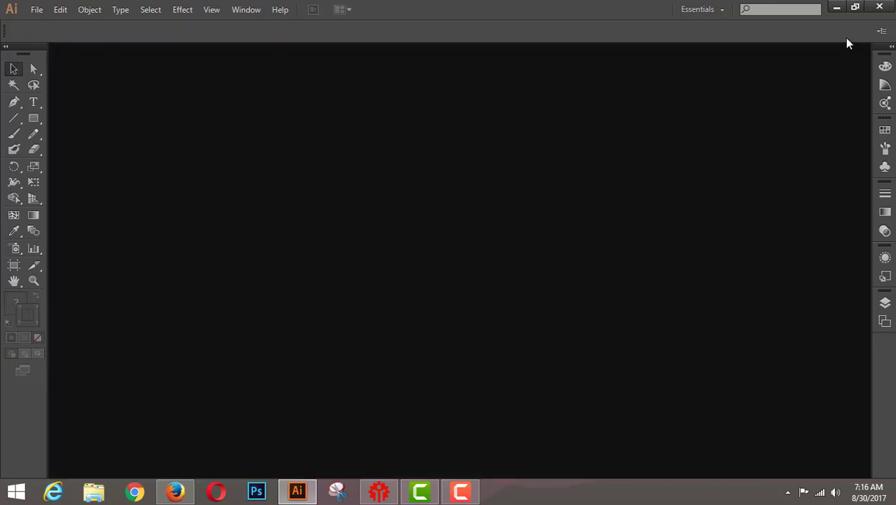
click(881, 9)
scroll(359, 190, down, 3)
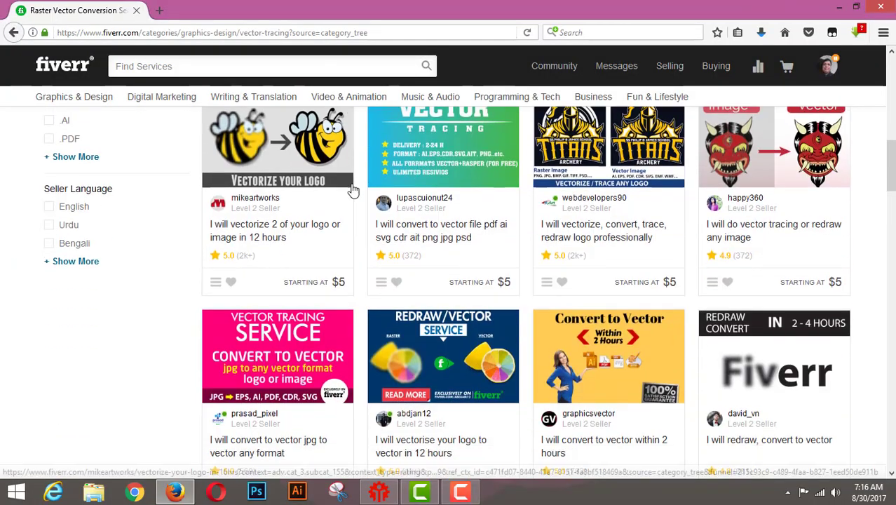
Browse Fiverr's vector tracing gigs, examining their before-and-after samples, delivery offers, ratings and starting prices.
scroll(352, 190, up, 9)
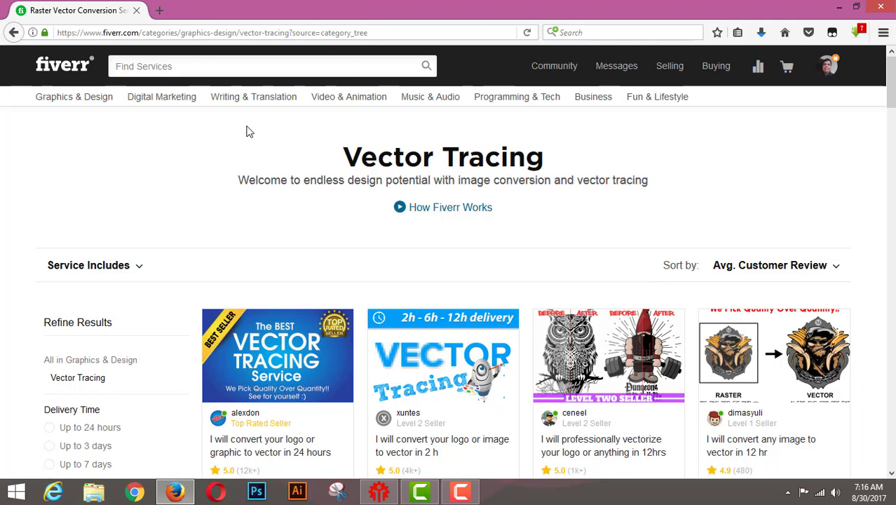
scroll(472, 275, down, 3)
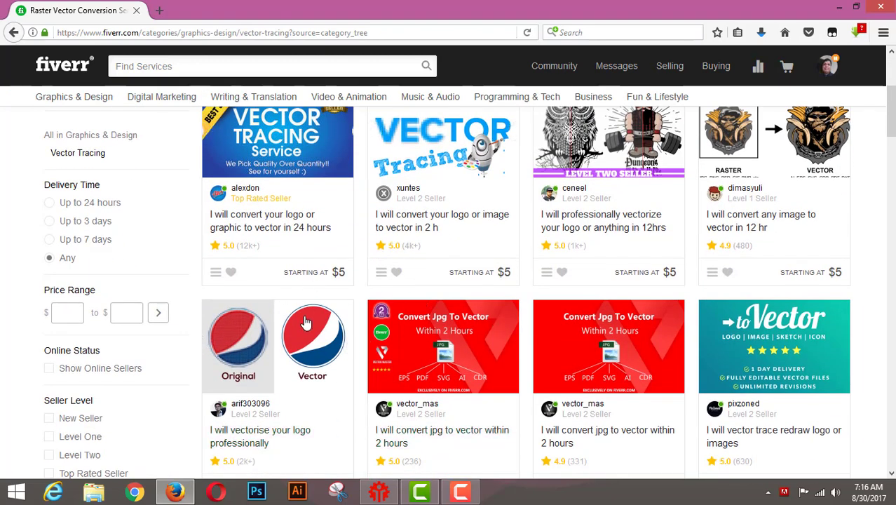
scroll(448, 287, down, 2)
scroll(350, 298, down, 11)
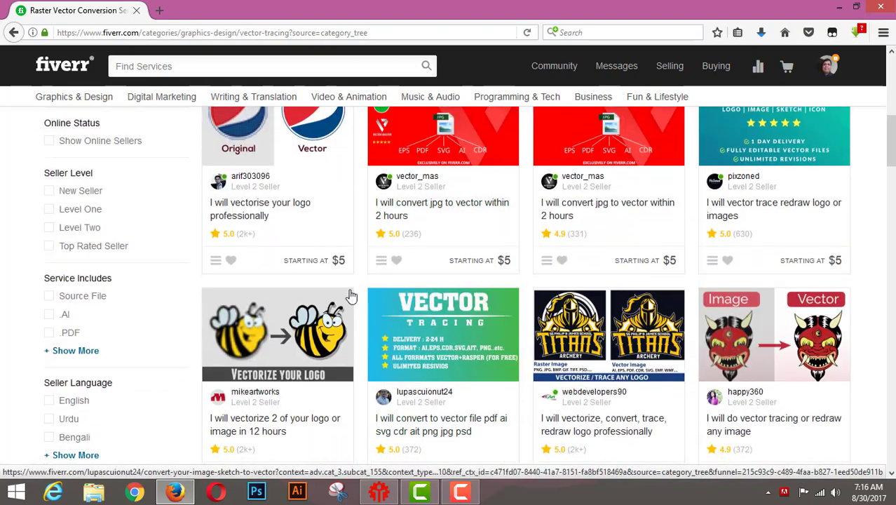
scroll(351, 298, up, 5)
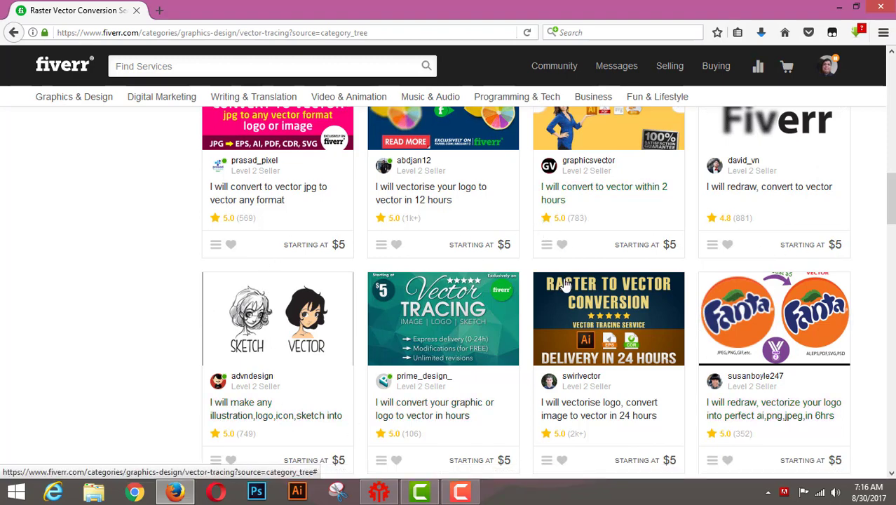
scroll(396, 329, down, 7)
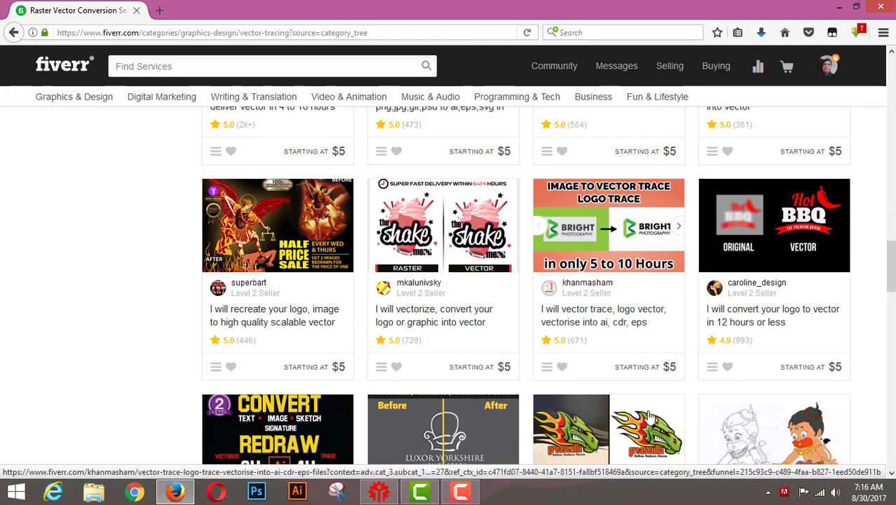
scroll(343, 201, down, 3)
scroll(343, 202, down, 3)
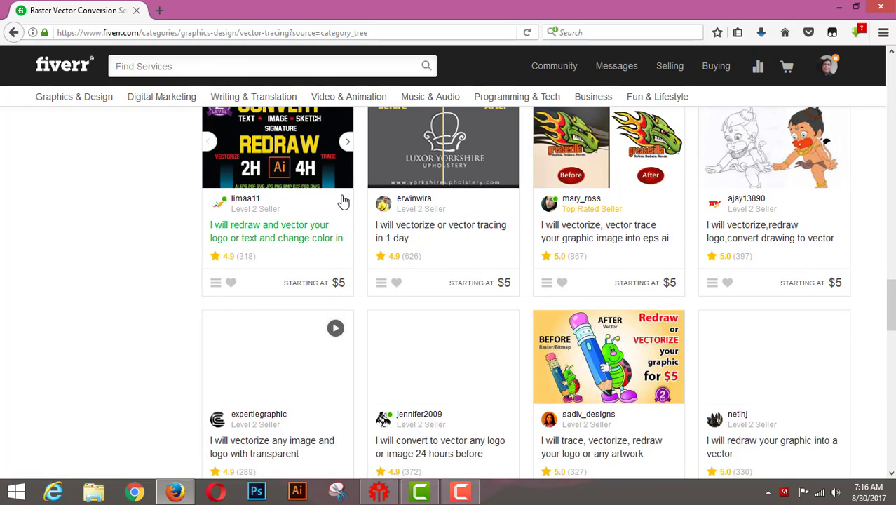
scroll(344, 202, up, 15)
scroll(343, 201, up, 5)
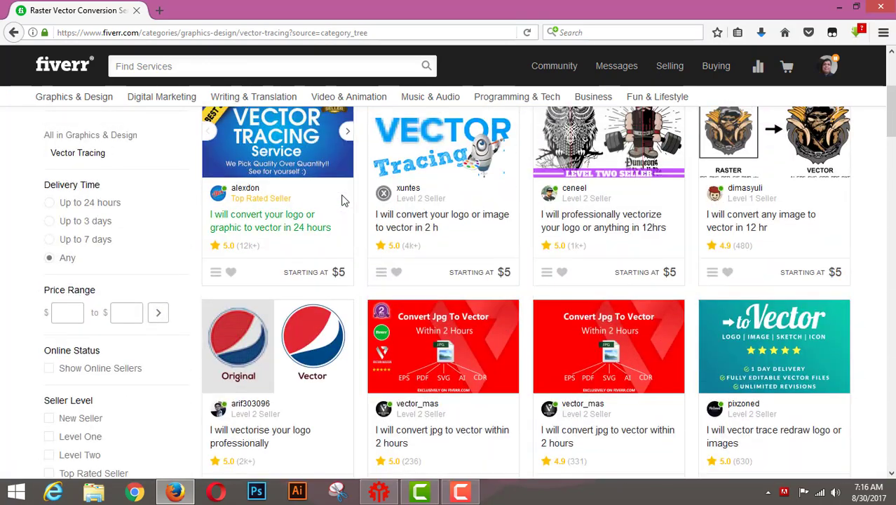
scroll(338, 209, down, 4)
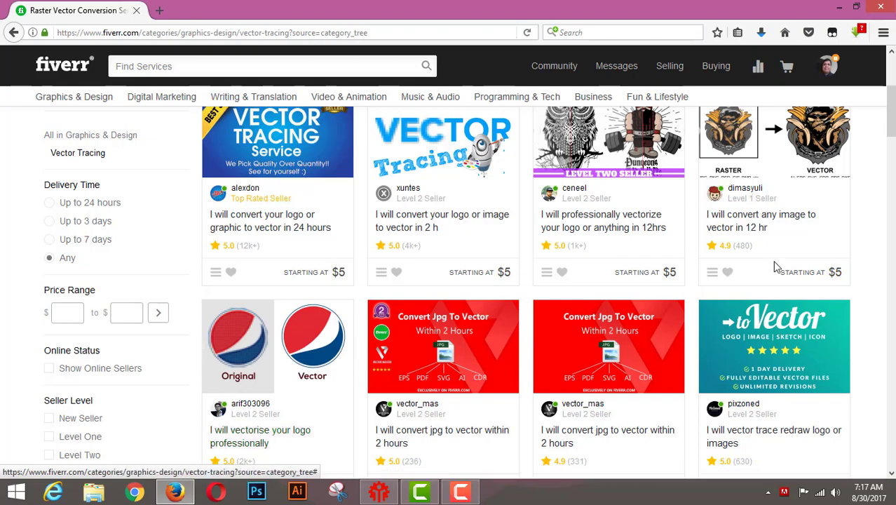
scroll(321, 286, down, 4)
scroll(320, 286, down, 6)
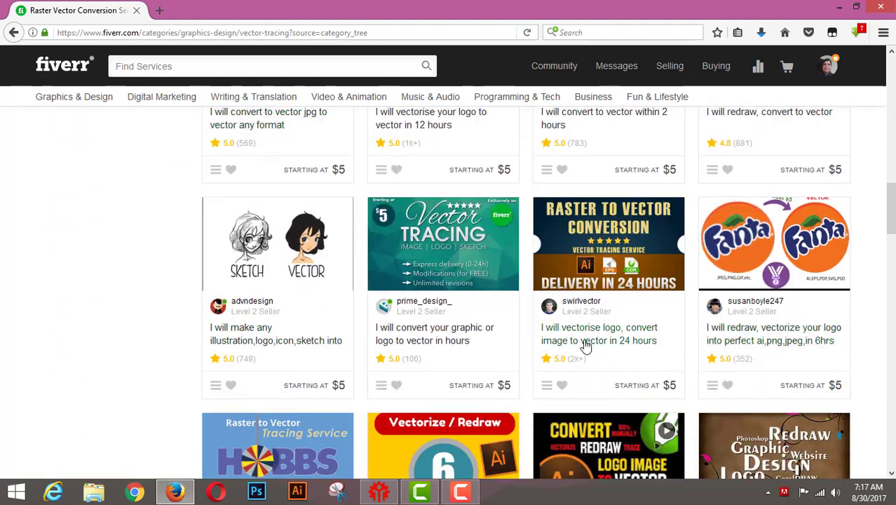
scroll(257, 303, up, 5)
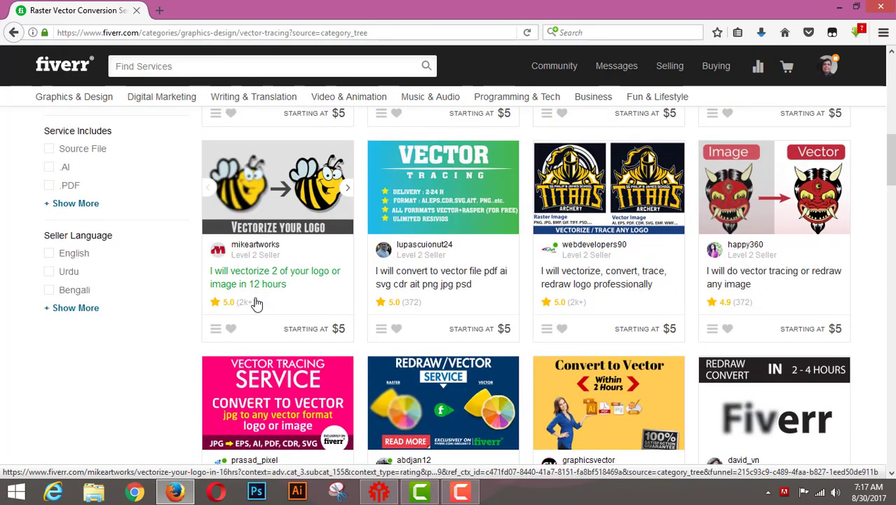
scroll(256, 303, up, 8)
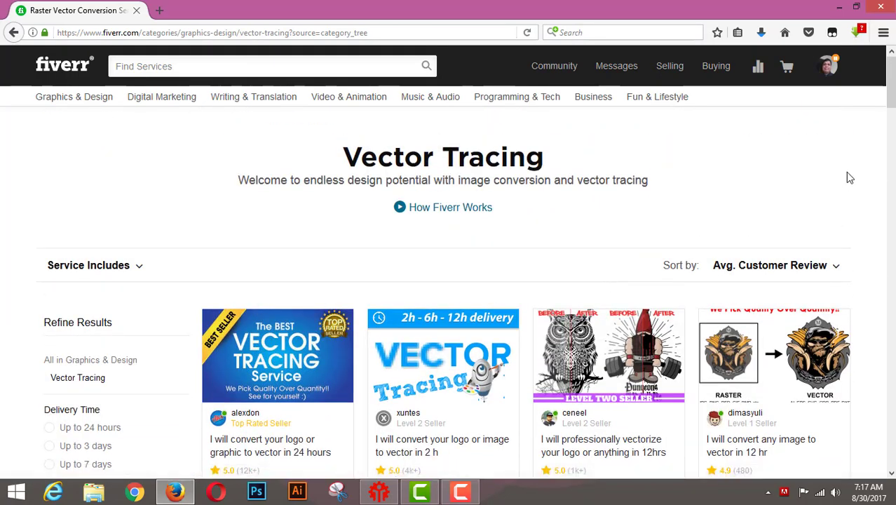
Minimize Firefox, launch Vector Magic Desktop Edition from the desktop and reposition its window clear of the desktop icons.
click(839, 6)
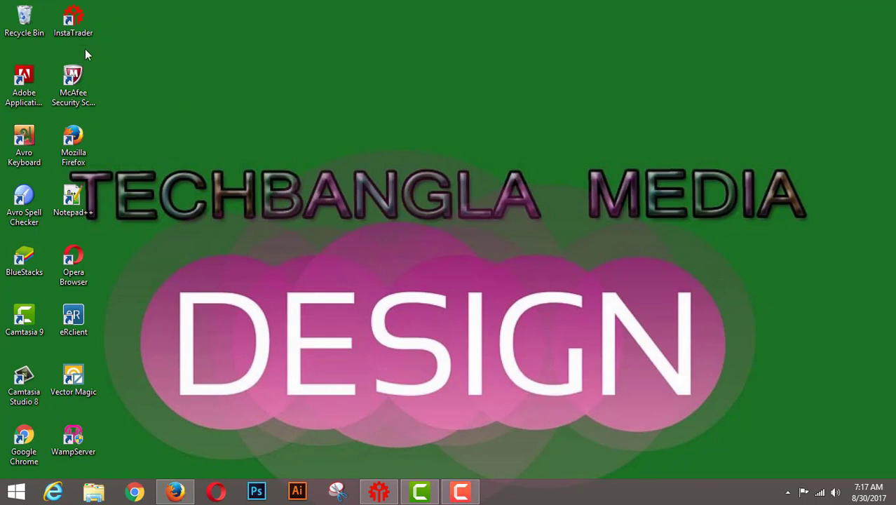
click(69, 376)
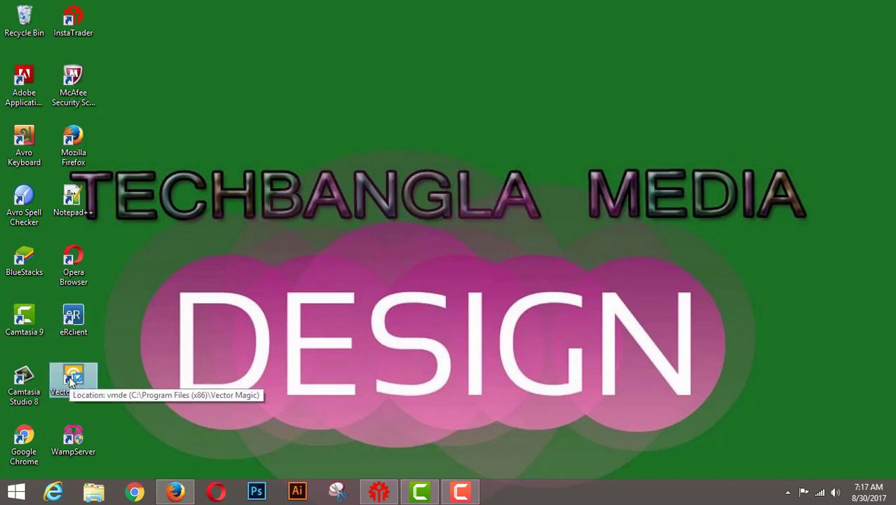
double_click(70, 378)
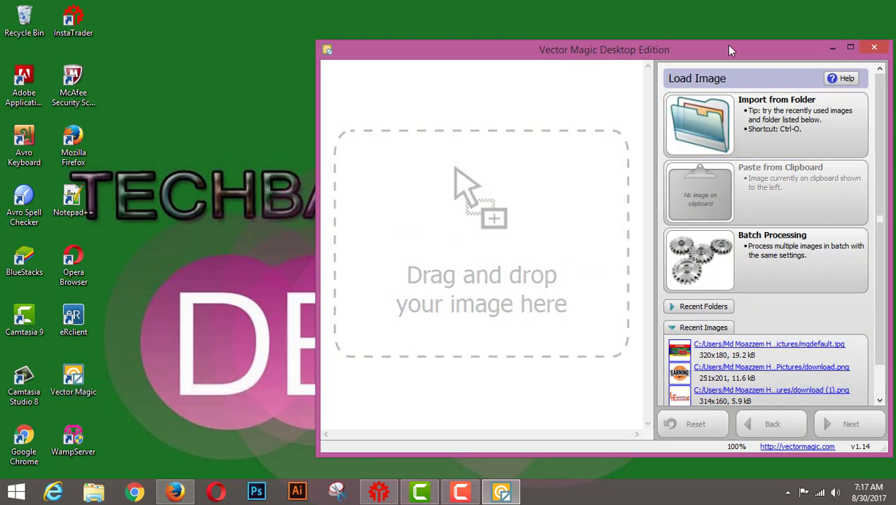
drag(706, 46, 556, 16)
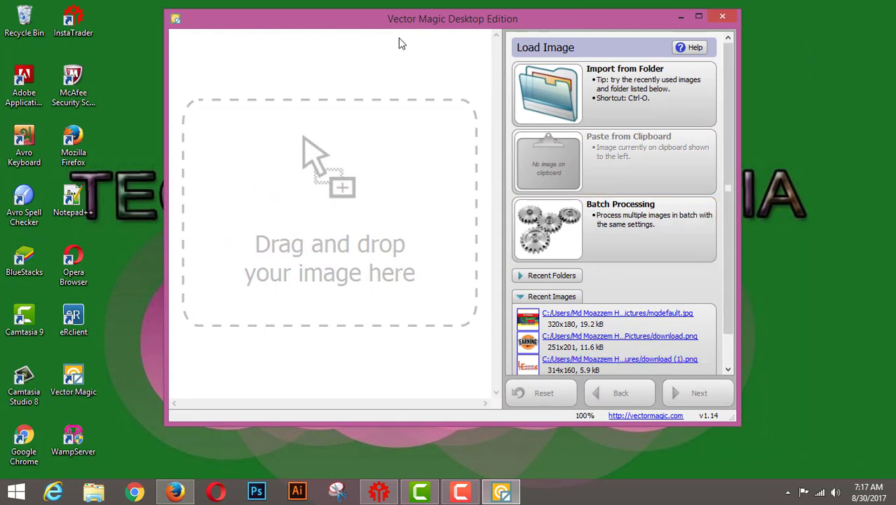
drag(539, 23, 666, 20)
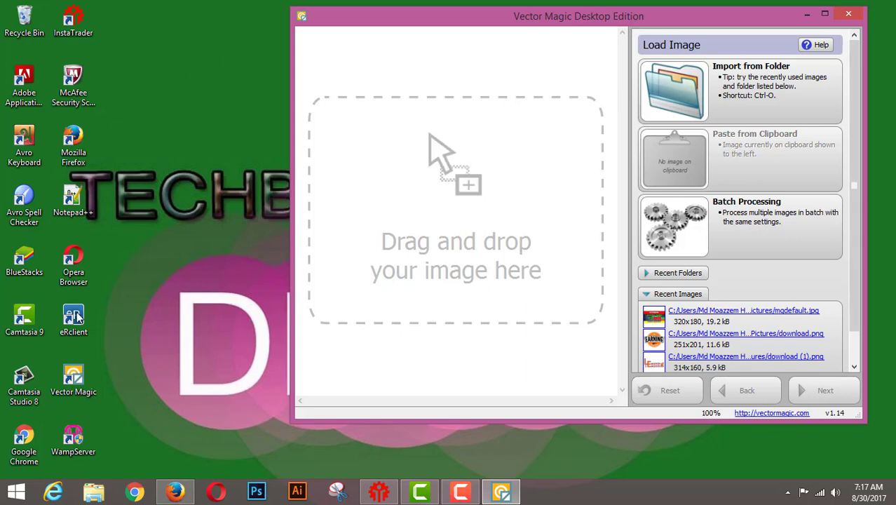
Open the Pictures folder in a reduced File Explorer window beside Vector Magic and load fx2.png into Vector Magic.
click(94, 493)
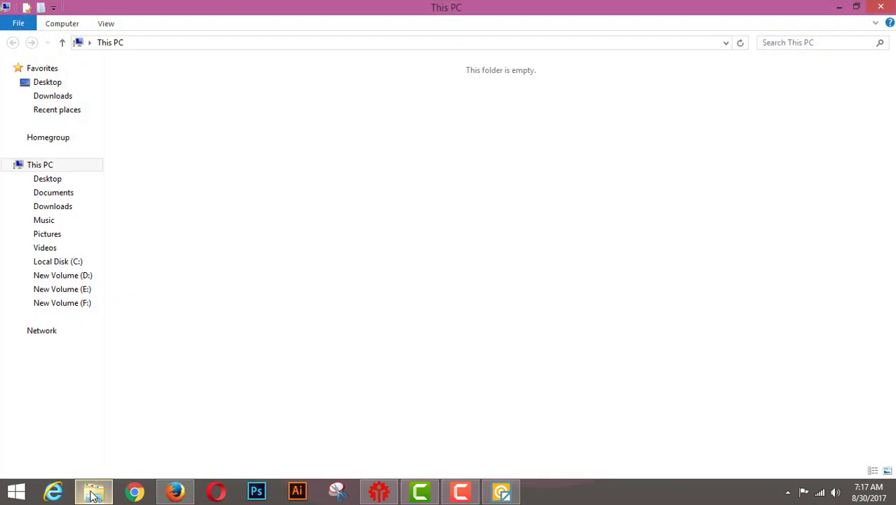
click(176, 139)
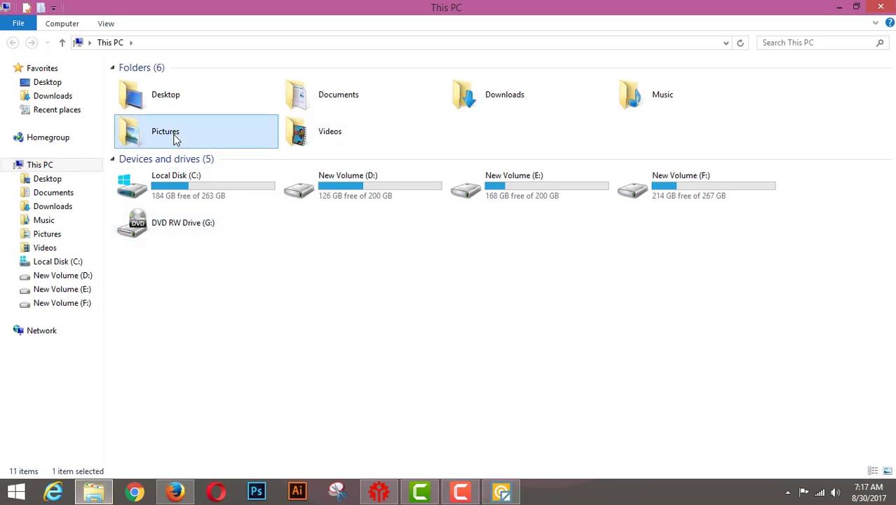
double_click(176, 139)
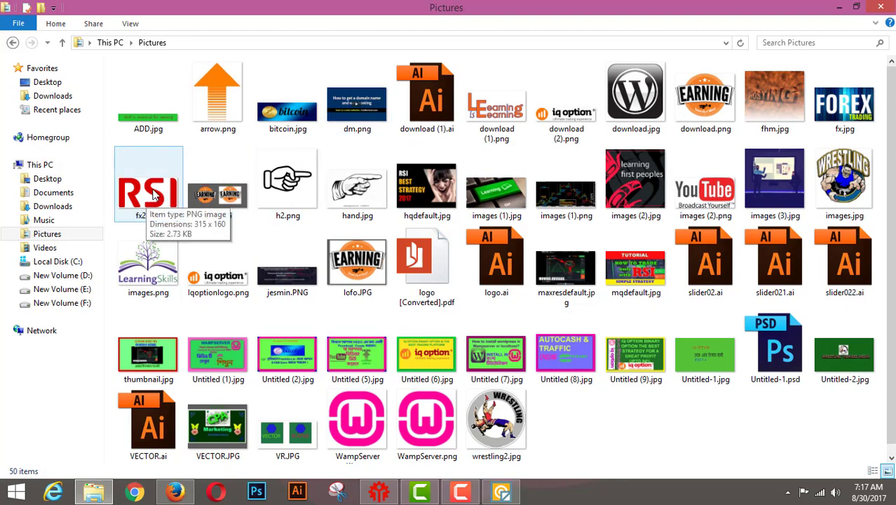
click(856, 8)
drag(439, 65, 192, 128)
drag(207, 162, 16, 81)
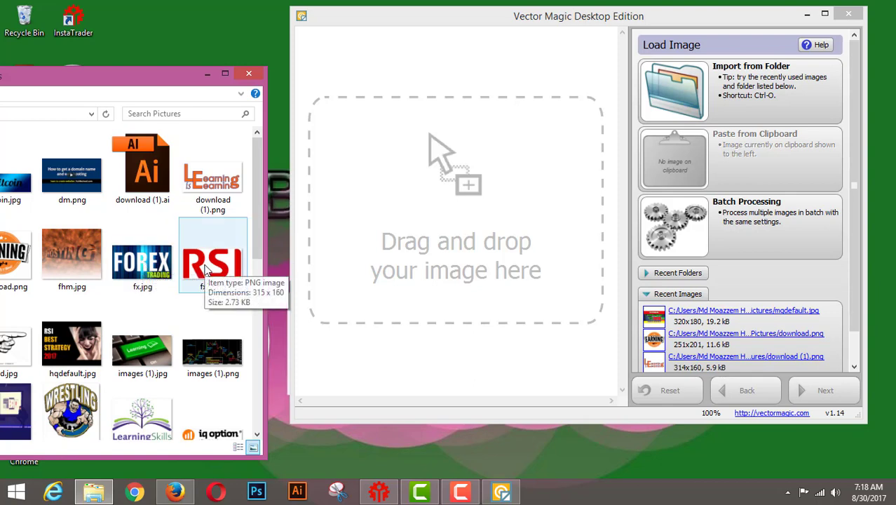
drag(207, 270, 372, 246)
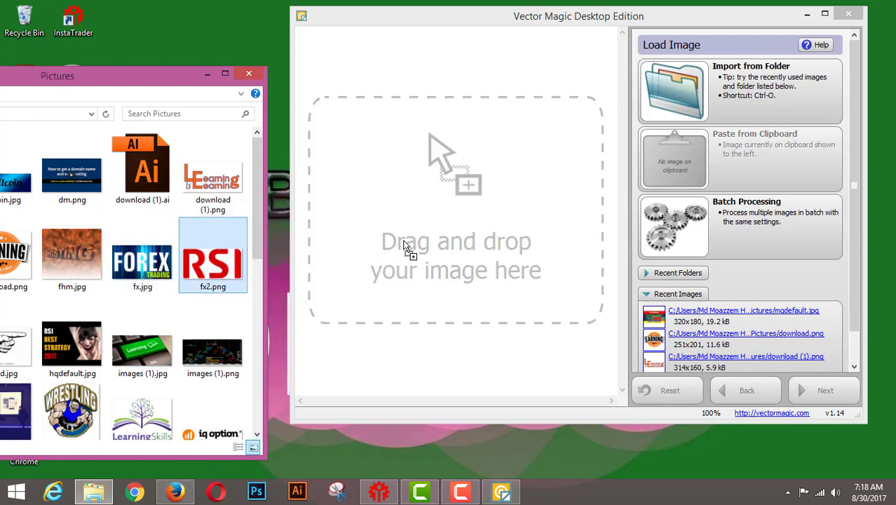
drag(474, 254, 476, 254)
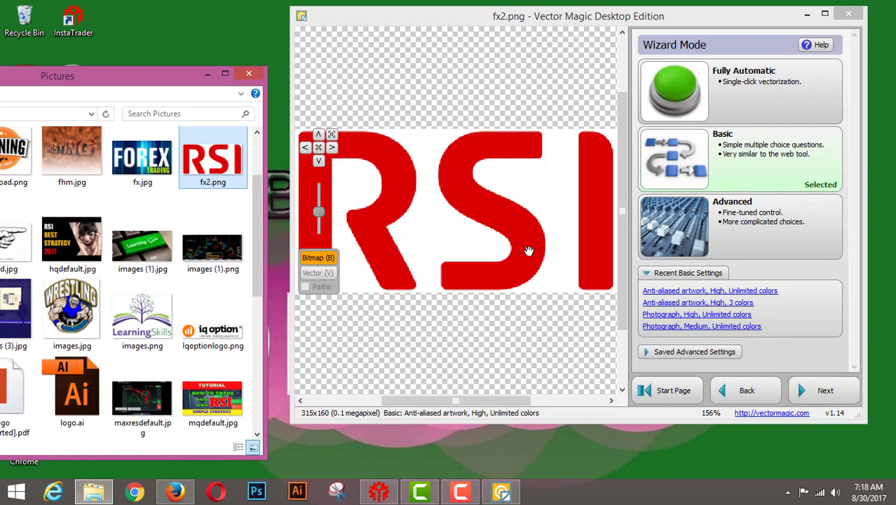
Examine the pixel edges of the bitmap RSI lettering at up to 1440% magnification.
click(485, 214)
scroll(484, 214, up, 2)
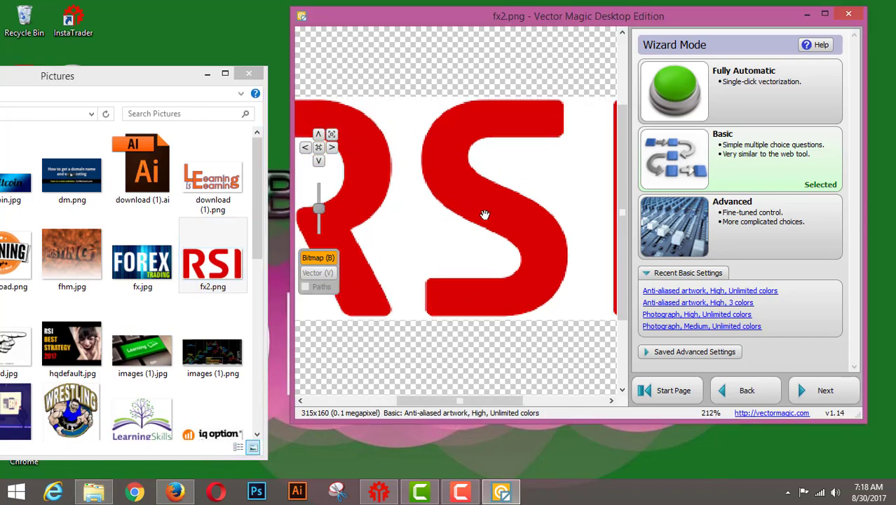
scroll(484, 214, up, 8)
scroll(485, 214, up, 2)
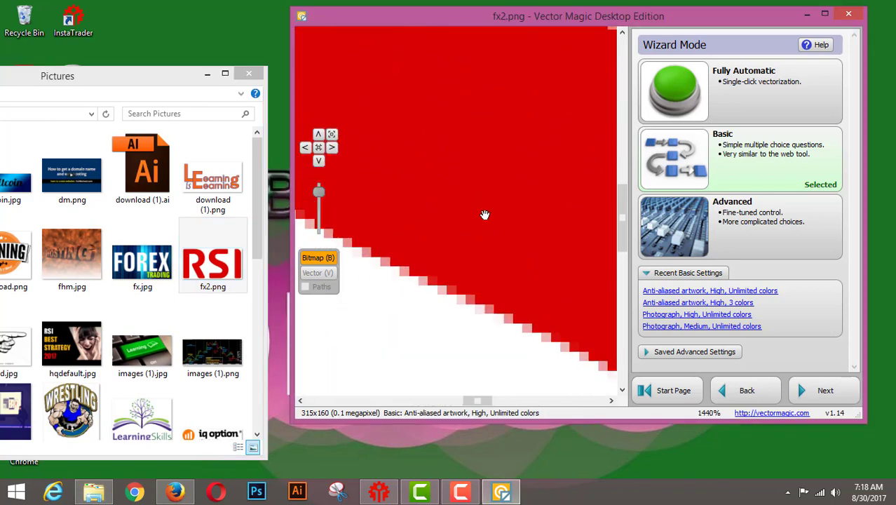
scroll(485, 214, down, 1)
scroll(455, 227, down, 11)
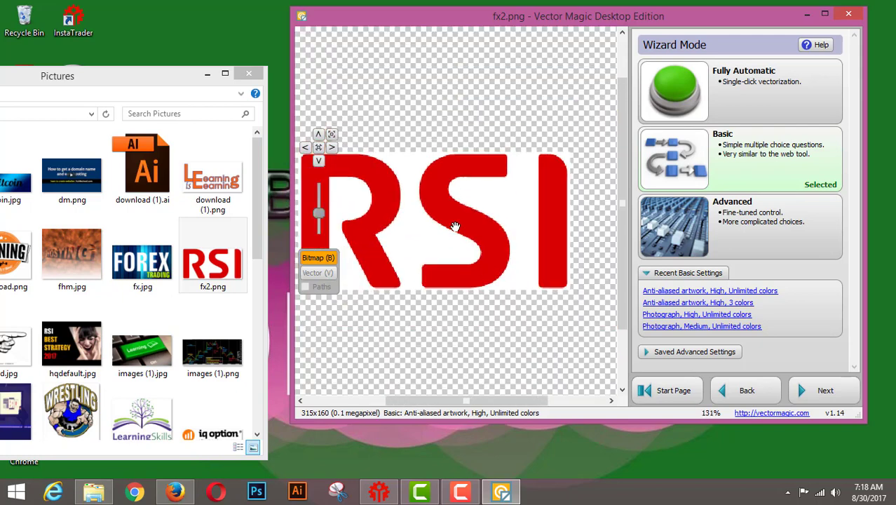
scroll(455, 226, up, 1)
drag(489, 205, 521, 206)
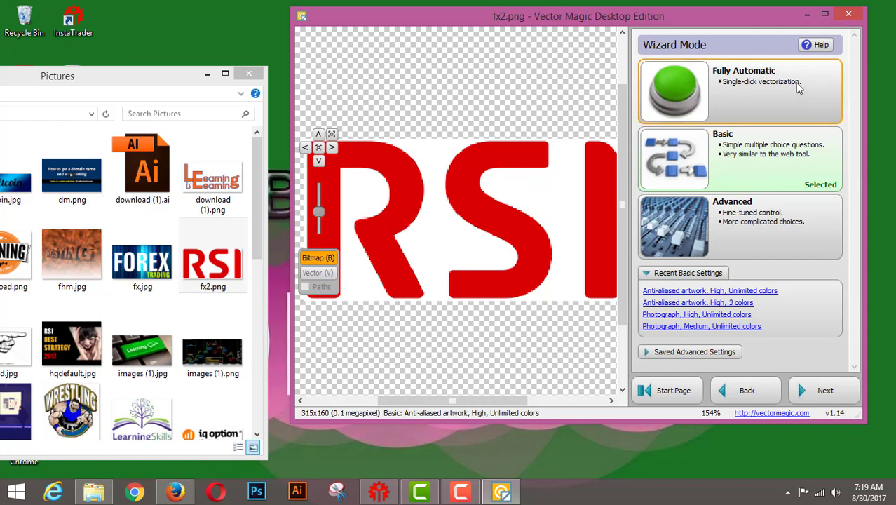
Vectorize fx2.png in Fully Automatic mode and inspect the traced RSI lettering's edges at up to 2400% magnification.
click(682, 88)
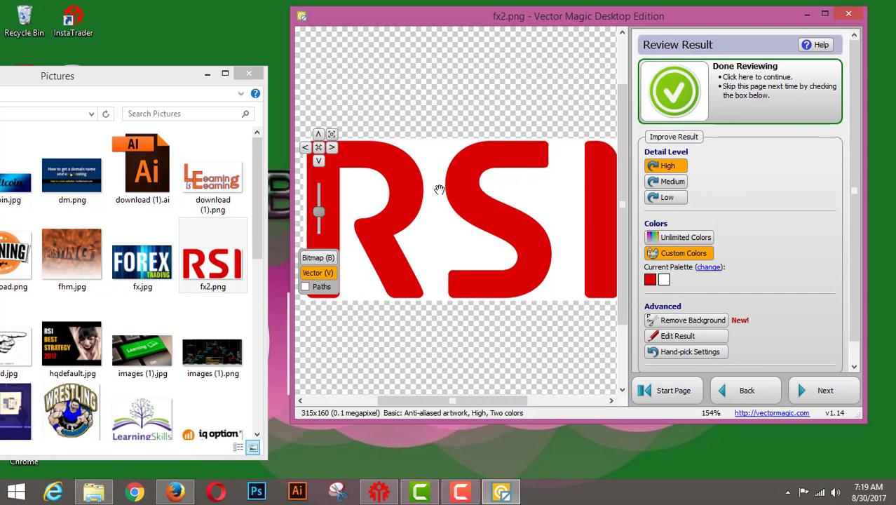
scroll(439, 190, up, 9)
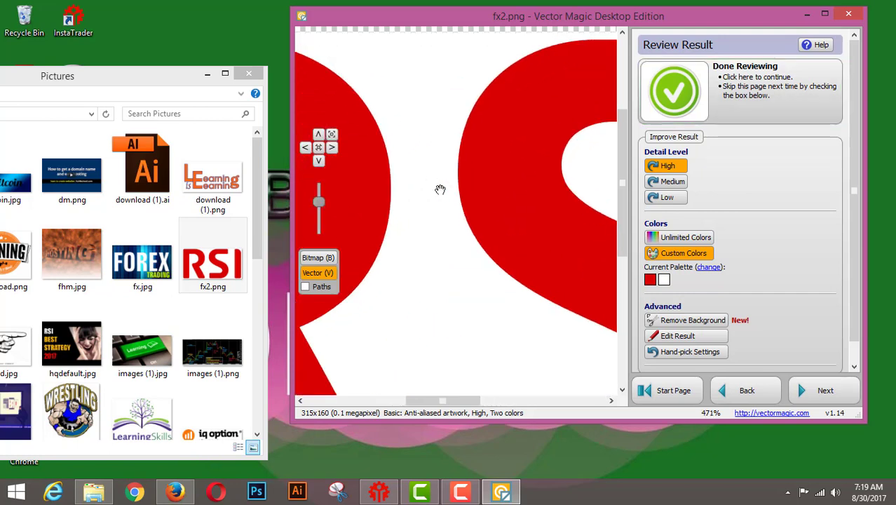
scroll(440, 190, up, 2)
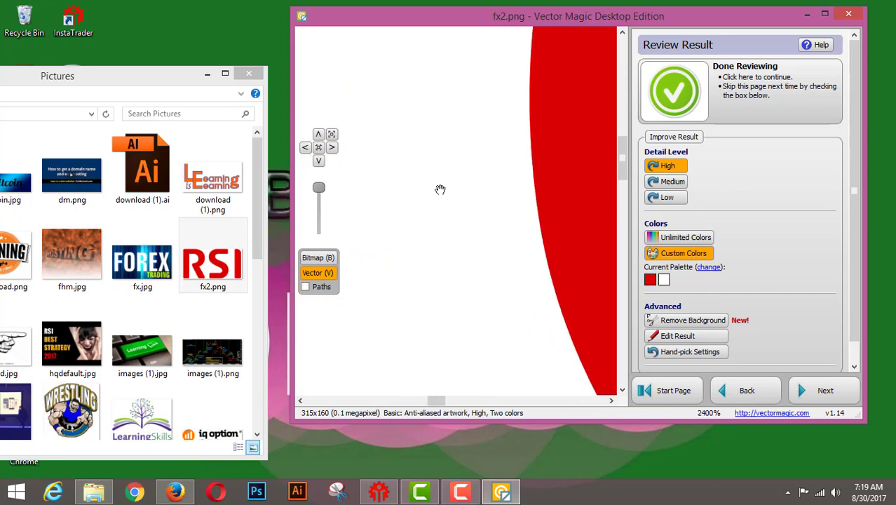
scroll(440, 190, down, 4)
scroll(440, 191, down, 7)
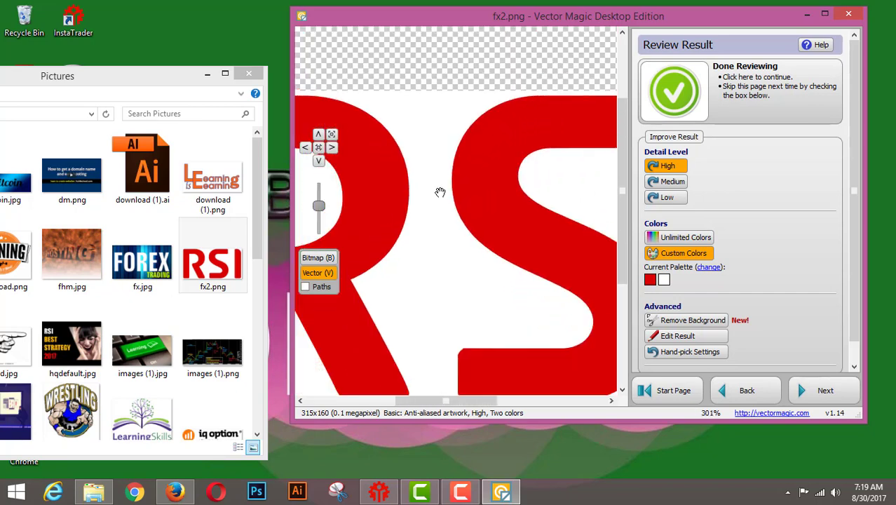
scroll(440, 191, down, 1)
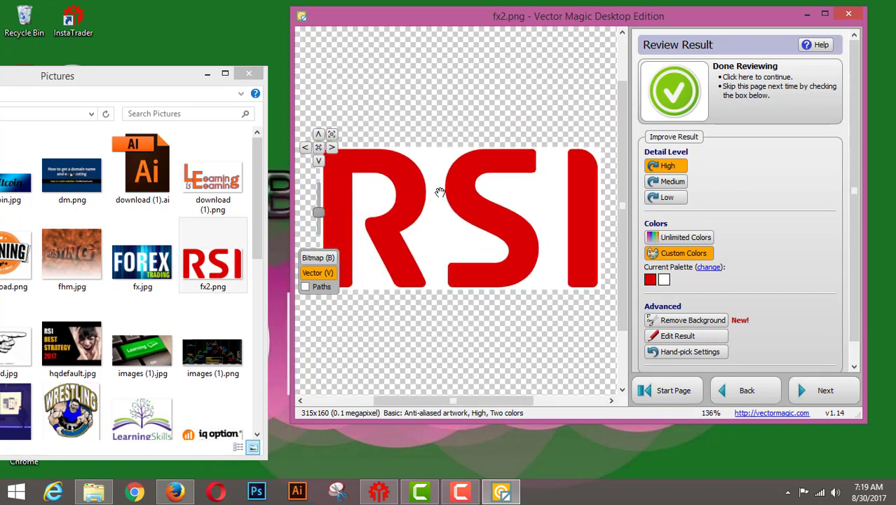
scroll(440, 191, up, 12)
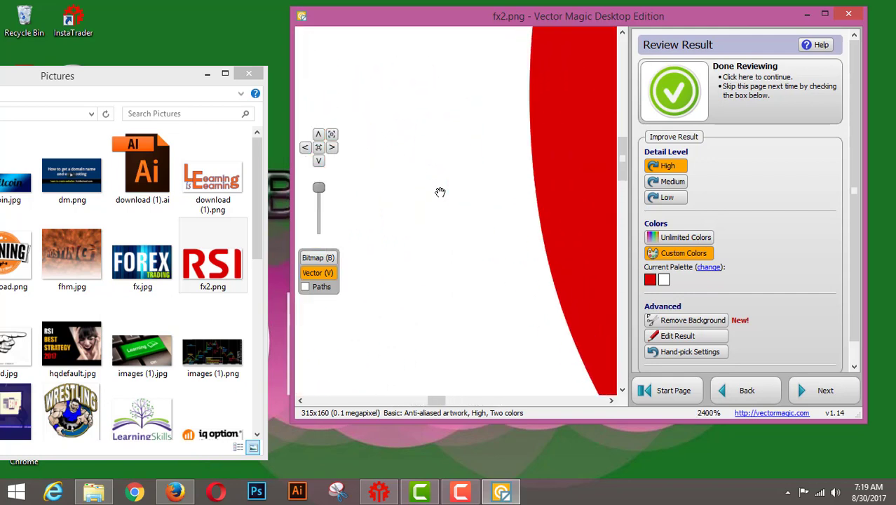
scroll(440, 192, down, 12)
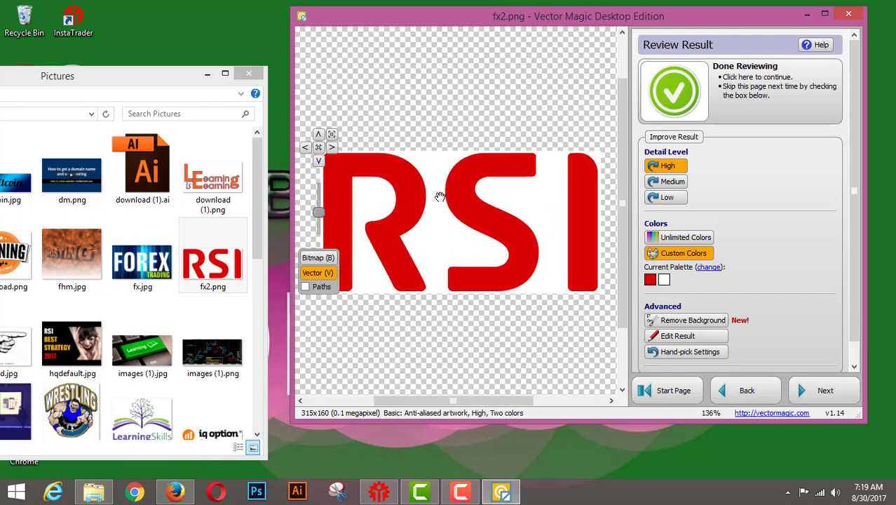
scroll(440, 196, down, 1)
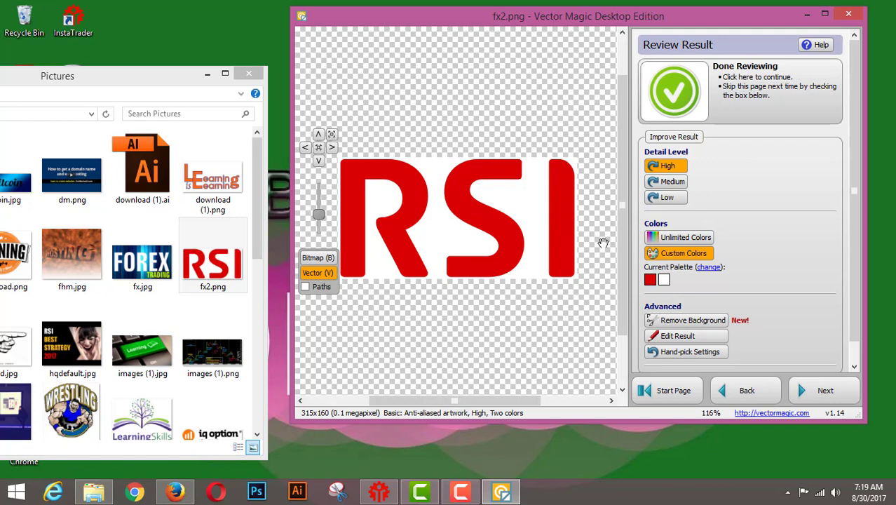
Remove the white background shape from the traced RSI lettering, keeping the Erase tool active.
click(717, 322)
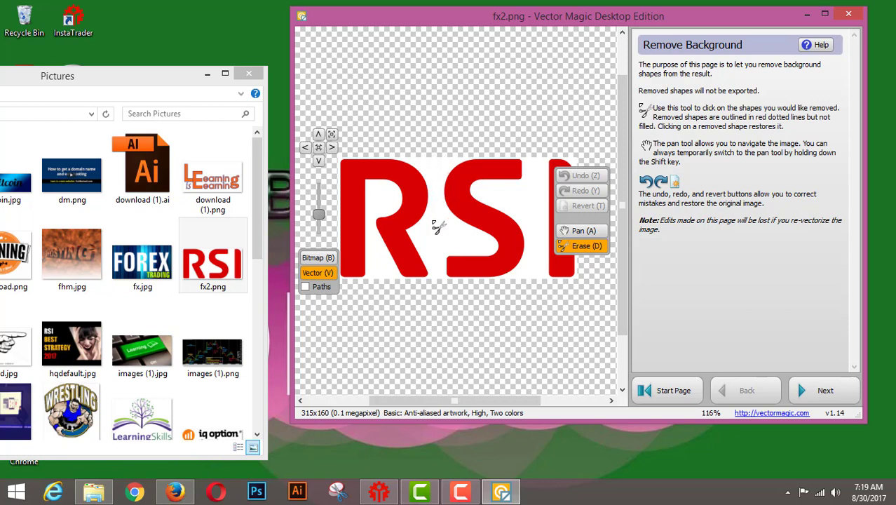
click(521, 201)
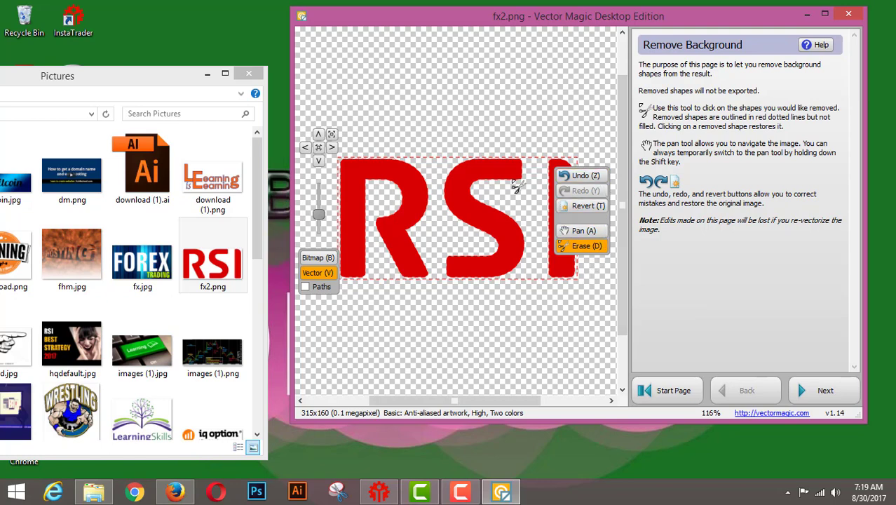
key(a)
click(597, 249)
click(580, 234)
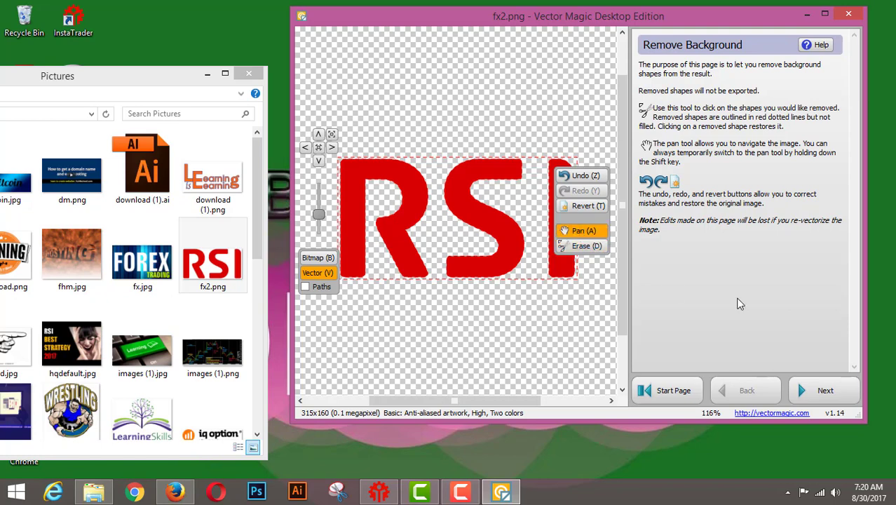
click(580, 249)
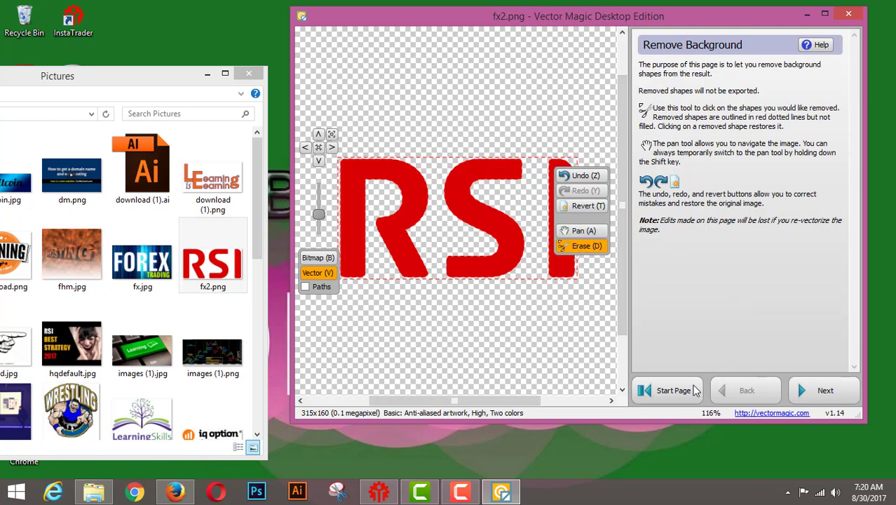
Return to image loading, clear the current image and load fx2.png from the Pictures folder again.
click(666, 393)
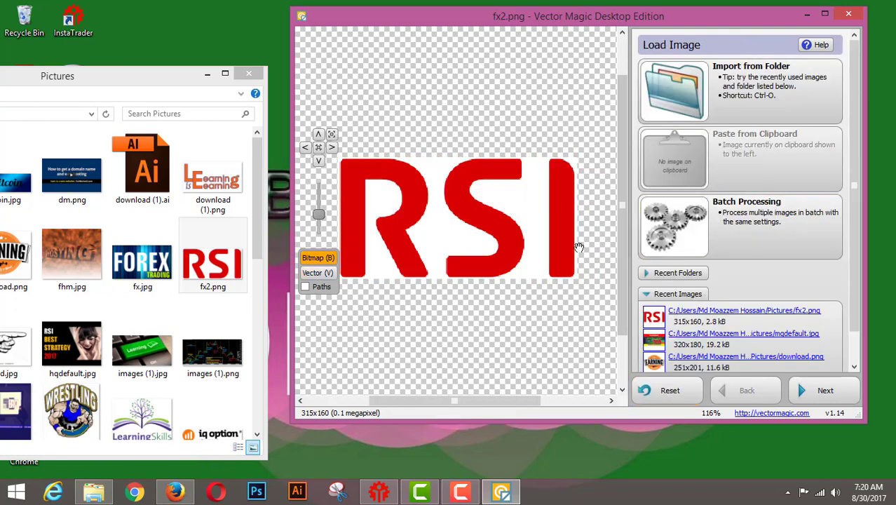
scroll(512, 235, down, 2)
scroll(512, 235, up, 8)
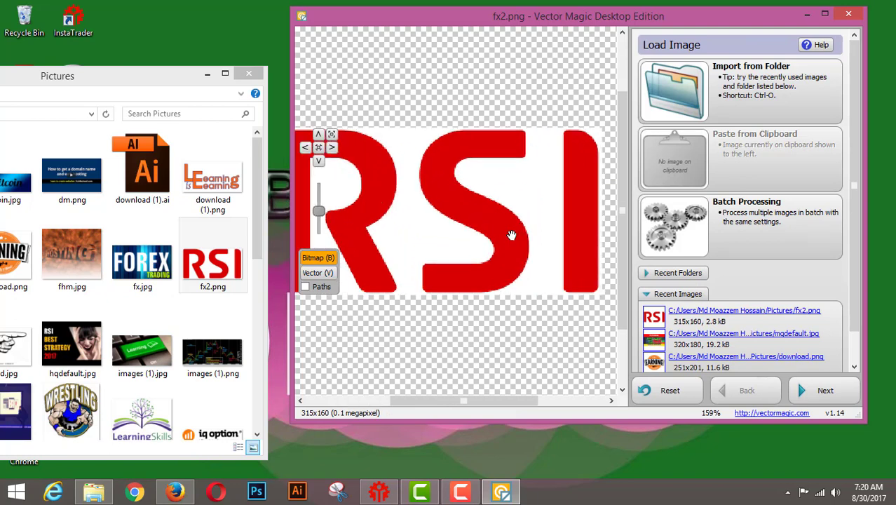
scroll(512, 235, down, 8)
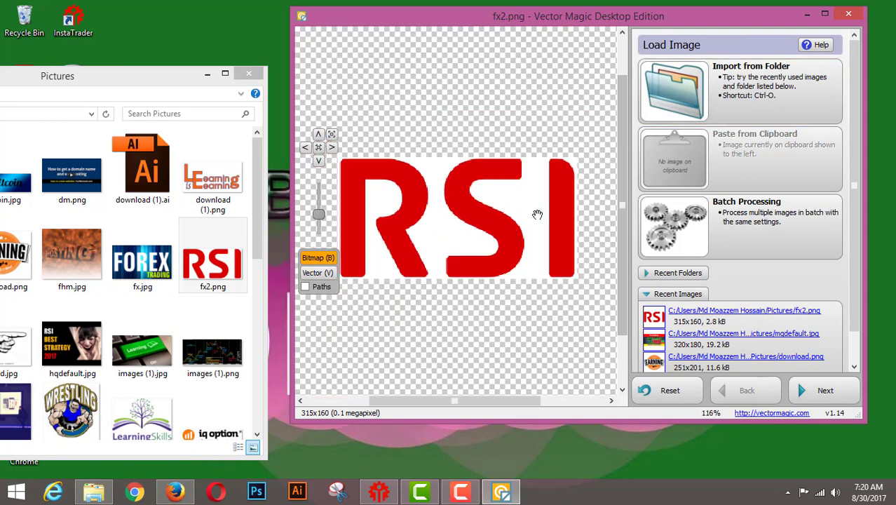
click(671, 394)
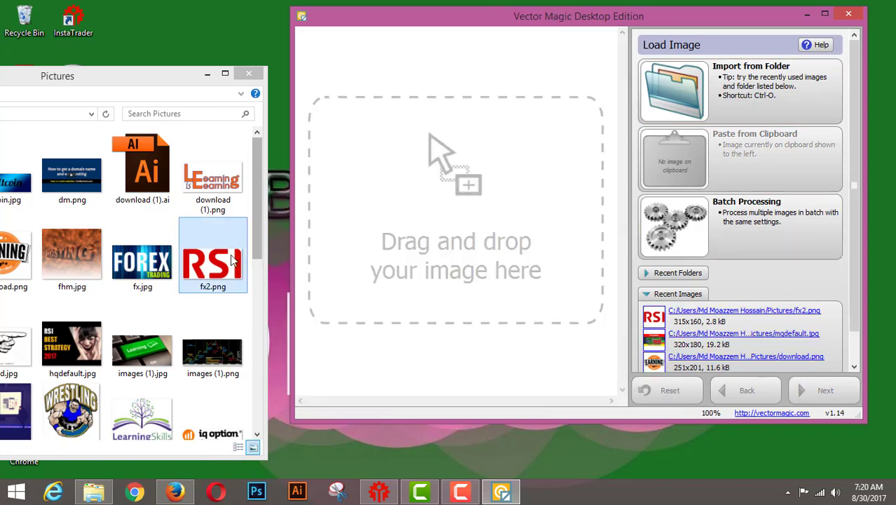
drag(233, 259, 343, 255)
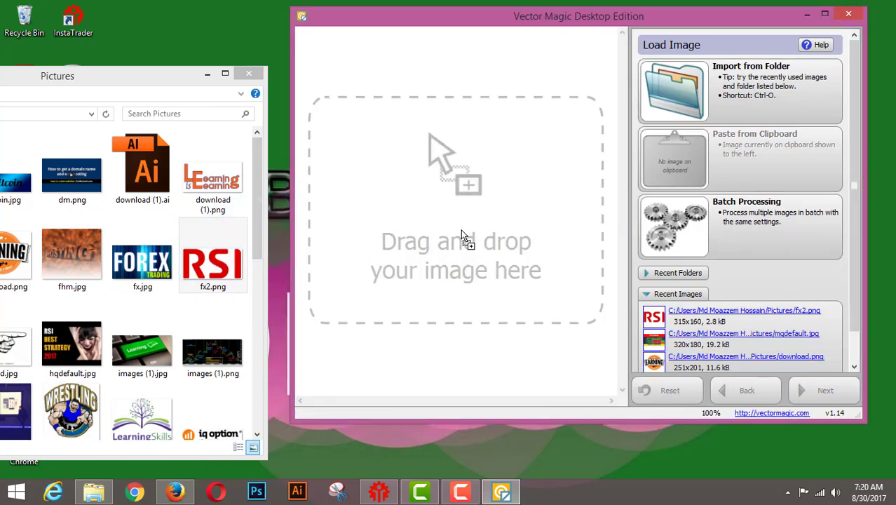
drag(462, 236, 463, 236)
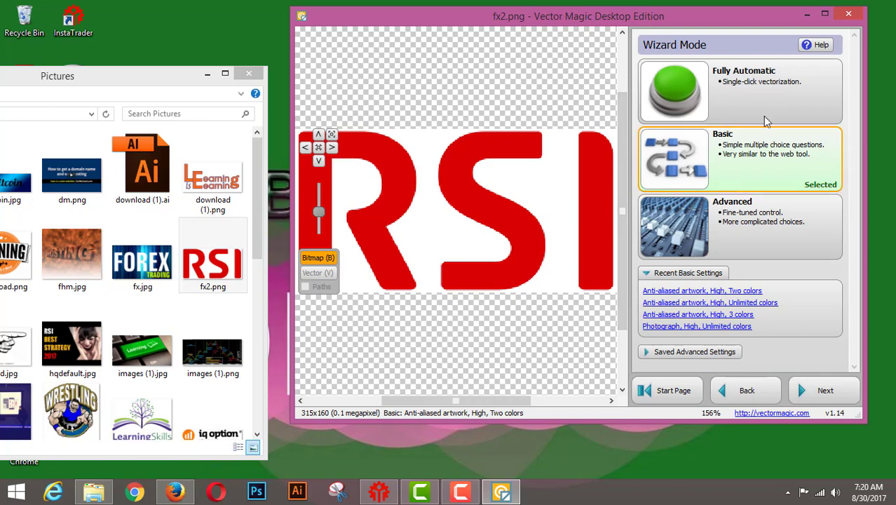
Vectorize fx2.png in Fully Automatic mode and remove the white background shape around the RSI letters.
click(679, 95)
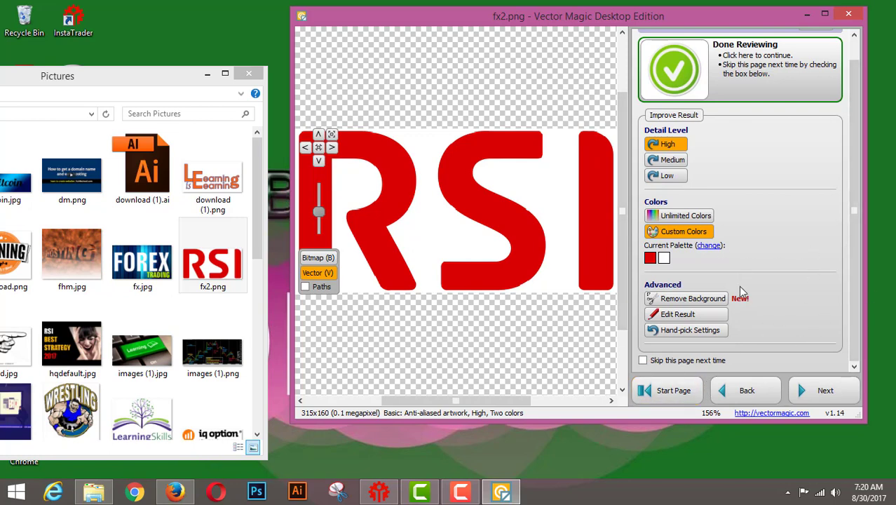
click(699, 301)
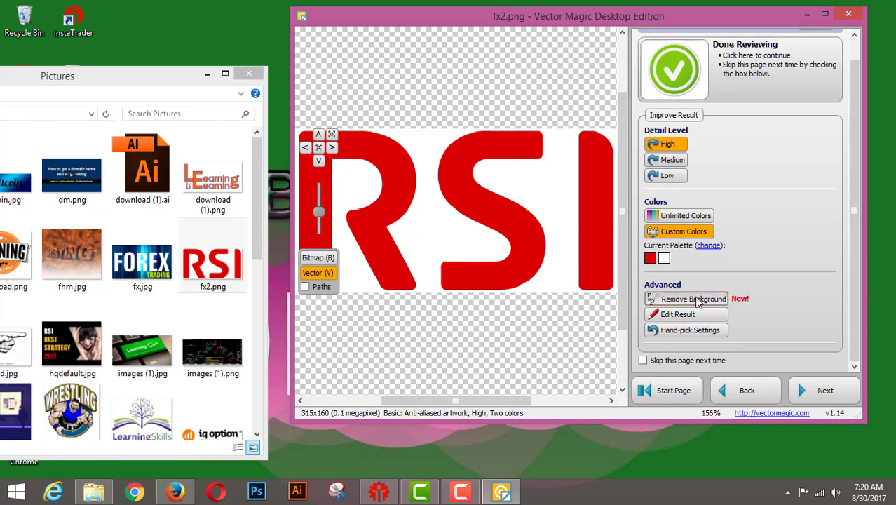
click(522, 187)
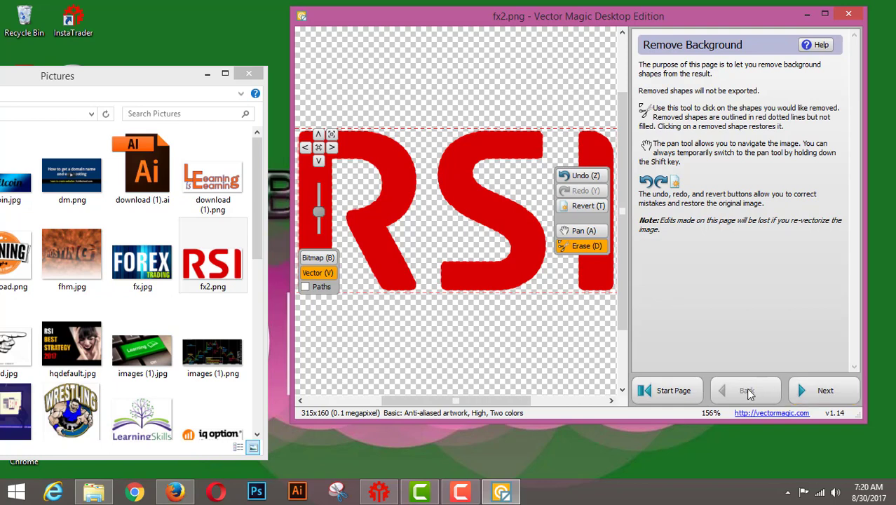
click(830, 391)
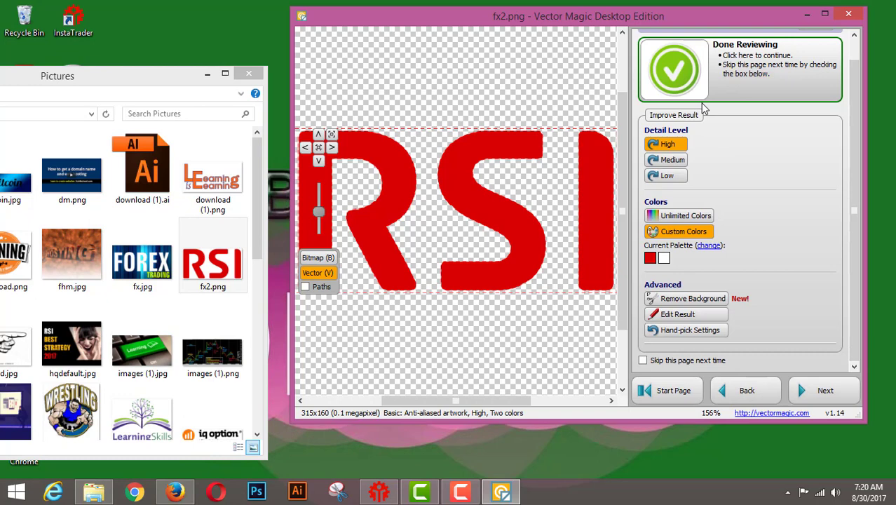
scroll(447, 228, down, 1)
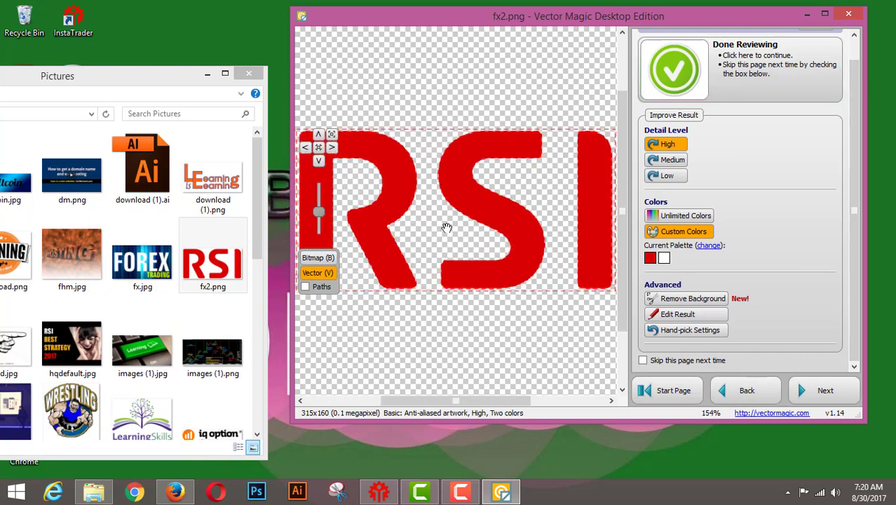
scroll(447, 227, up, 3)
scroll(447, 227, down, 3)
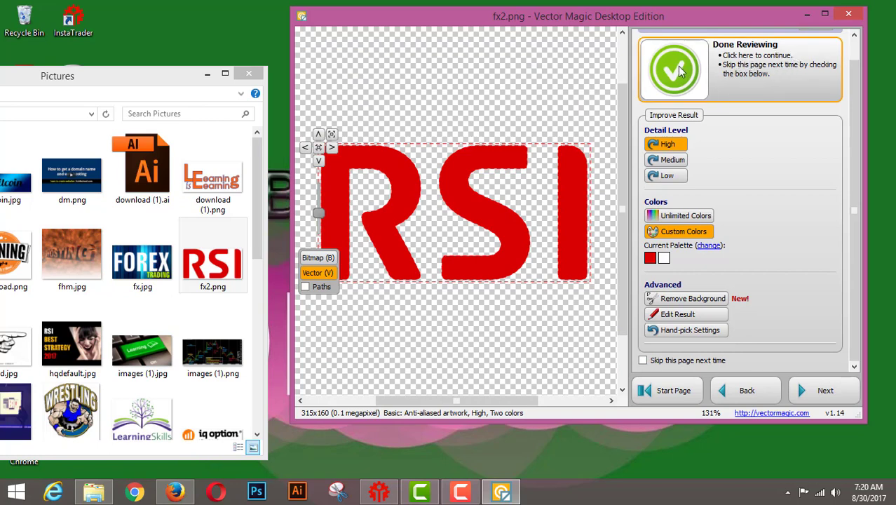
Accept the reviewed vector result and continue to its export options.
click(823, 393)
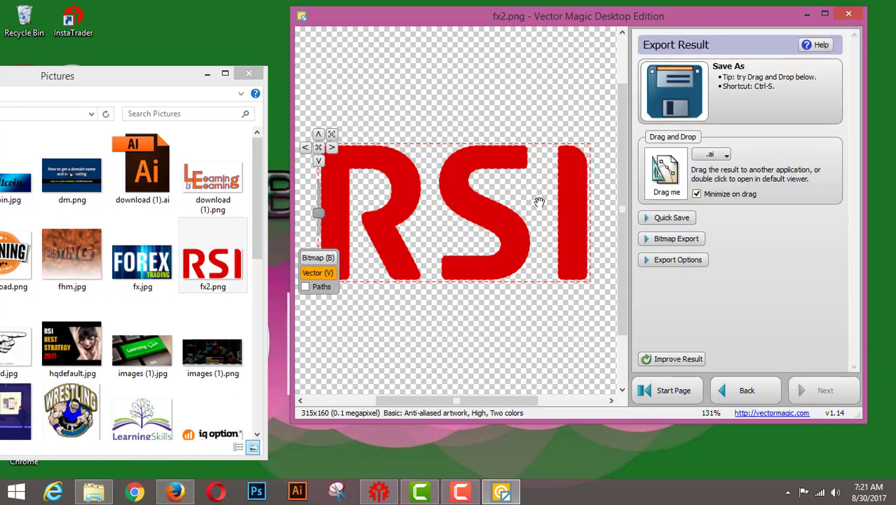
scroll(511, 228, up, 2)
scroll(513, 228, down, 3)
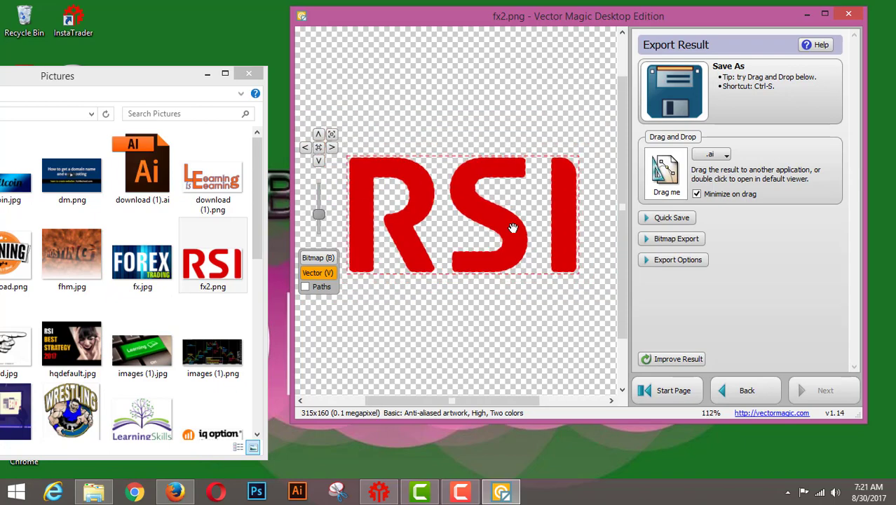
scroll(513, 228, up, 1)
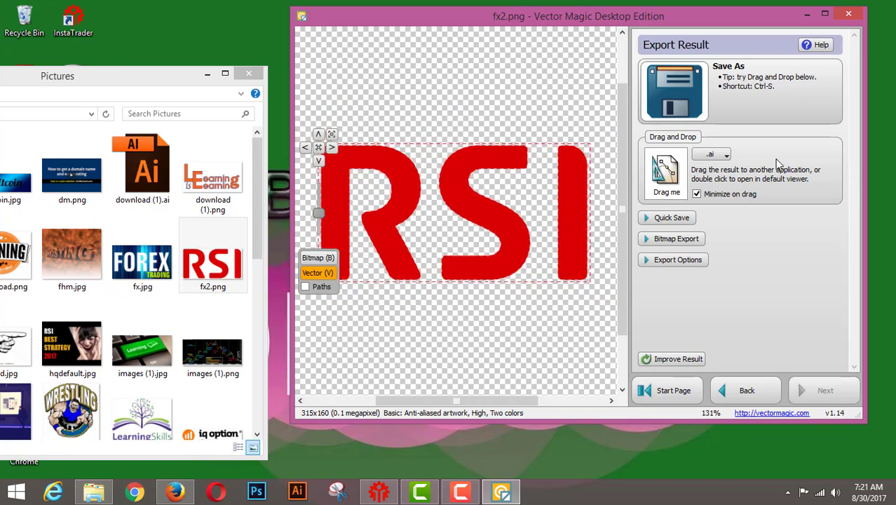
click(722, 87)
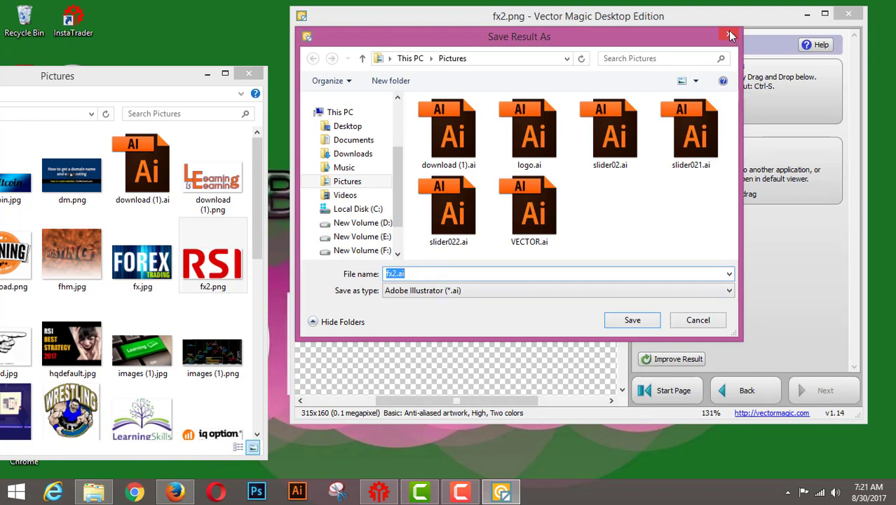
click(698, 321)
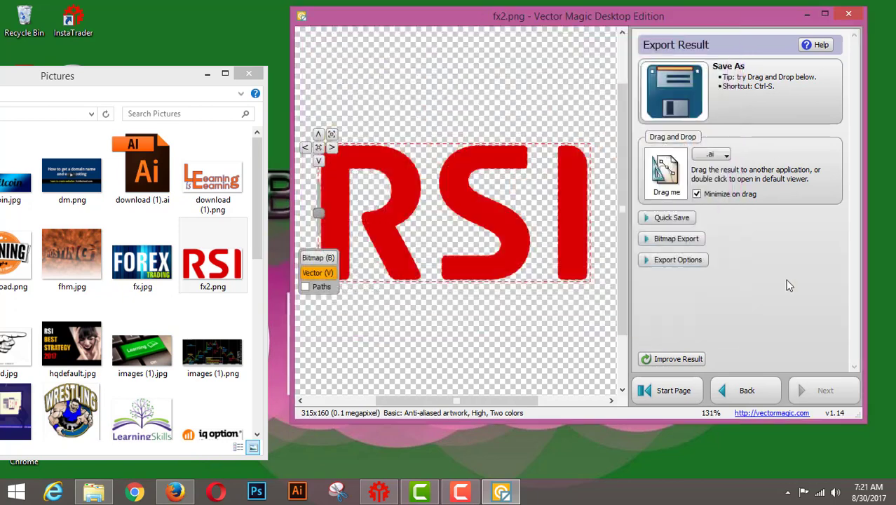
click(728, 155)
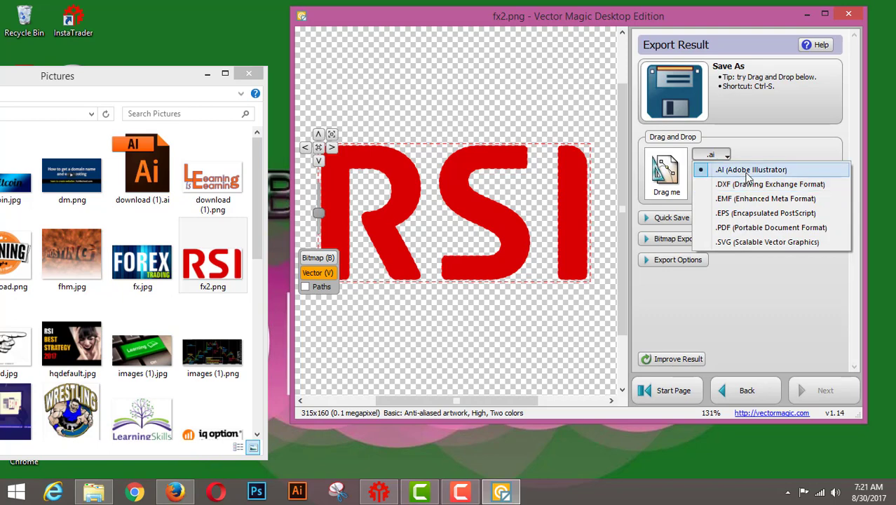
click(743, 231)
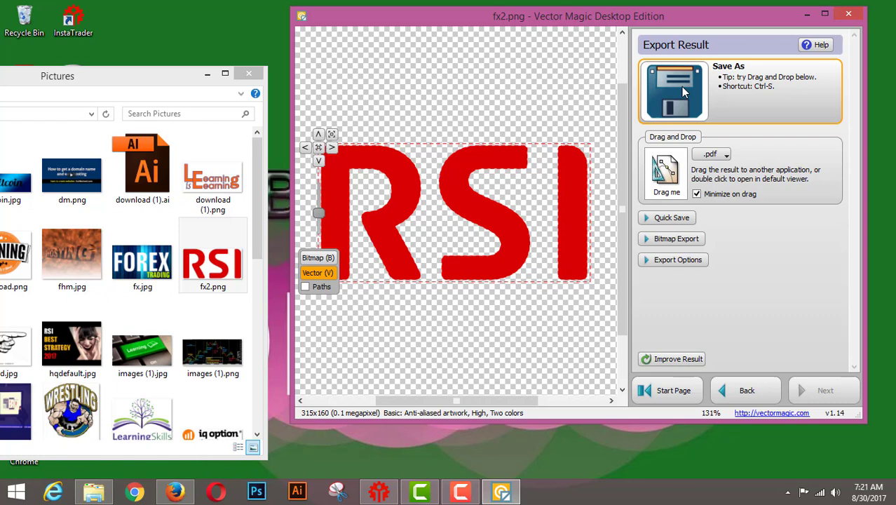
click(727, 156)
click(724, 171)
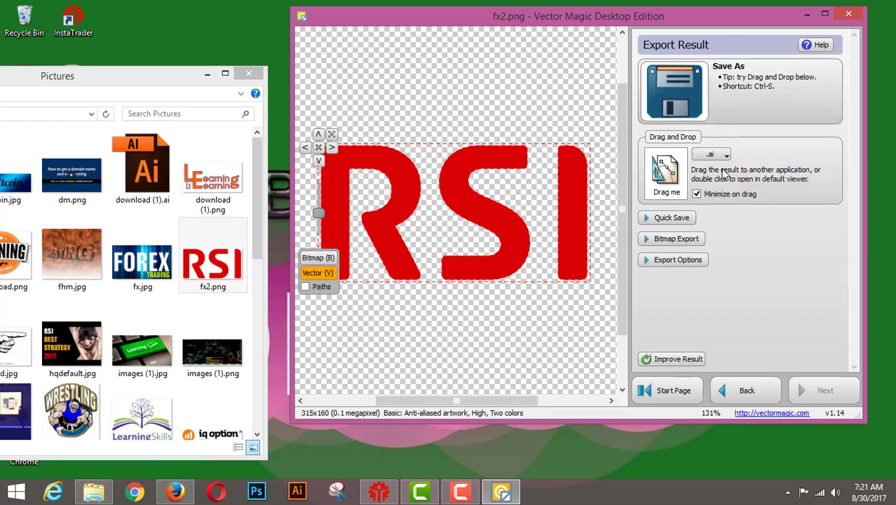
Save the vector result as fx2.ai in Adobe Illustrator format in the Pictures folder.
click(669, 84)
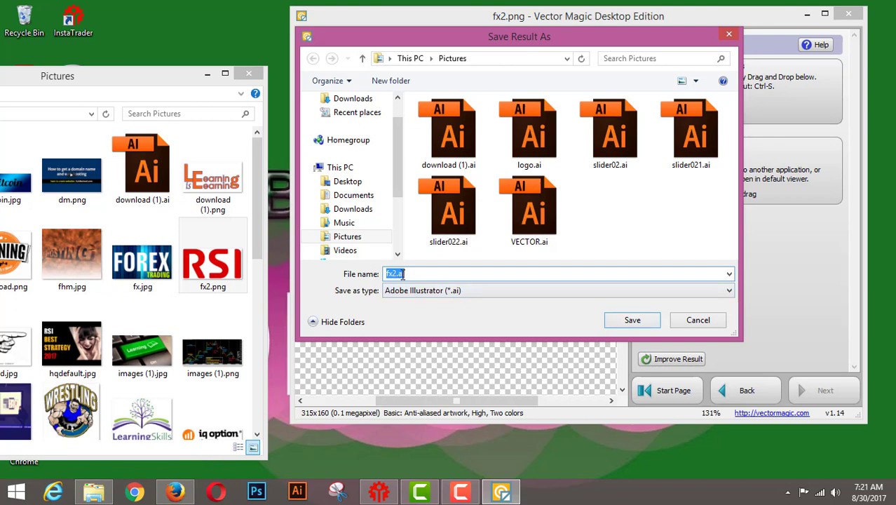
click(633, 320)
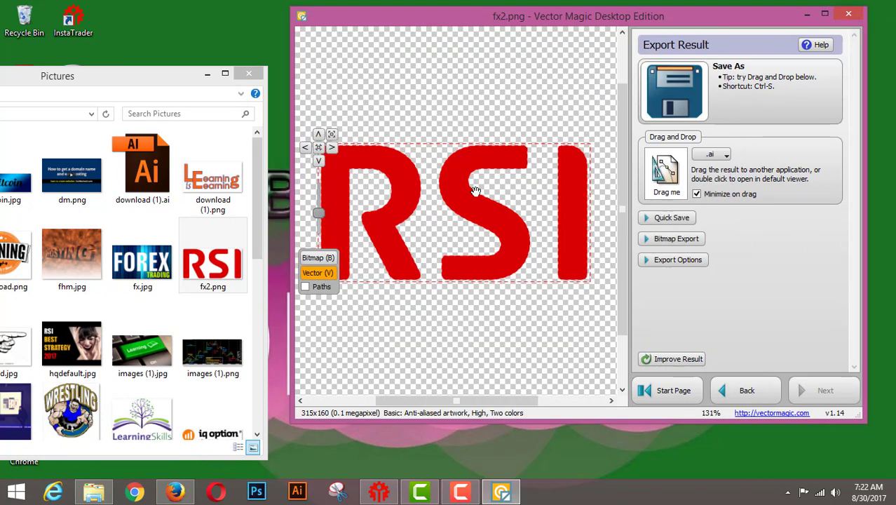
scroll(421, 227, up, 3)
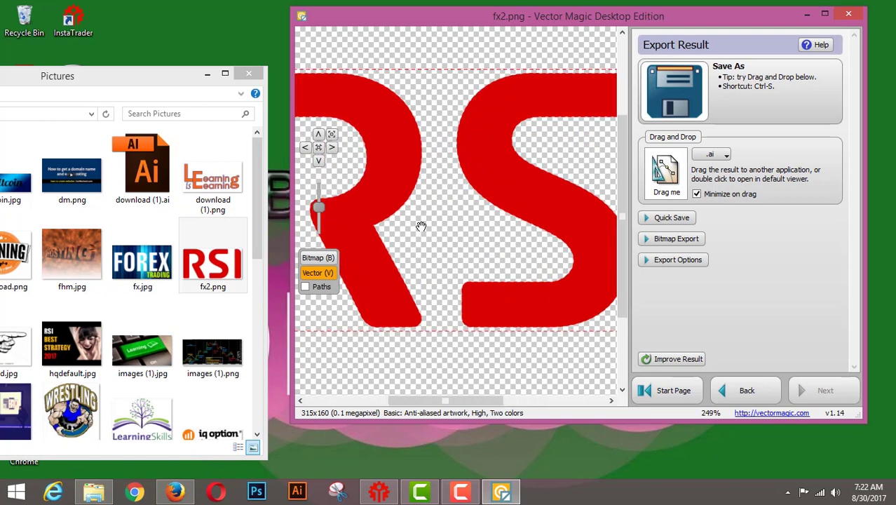
scroll(421, 226, down, 5)
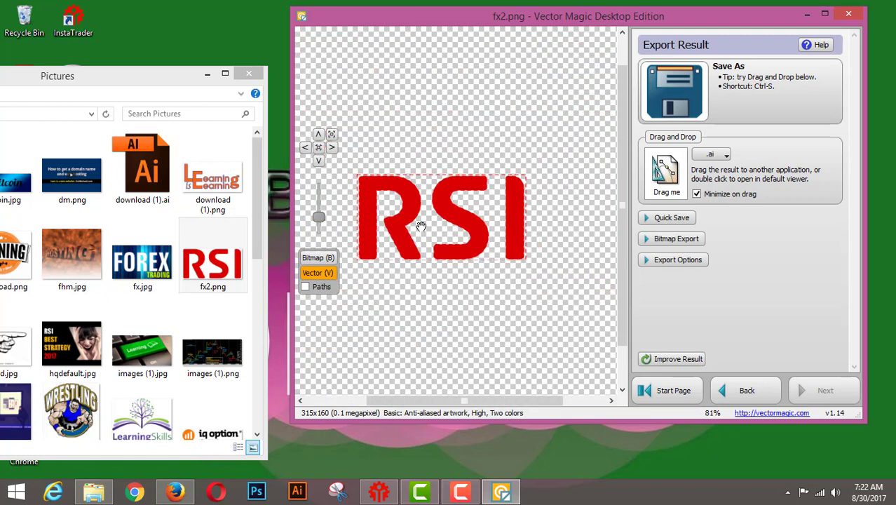
scroll(421, 226, up, 2)
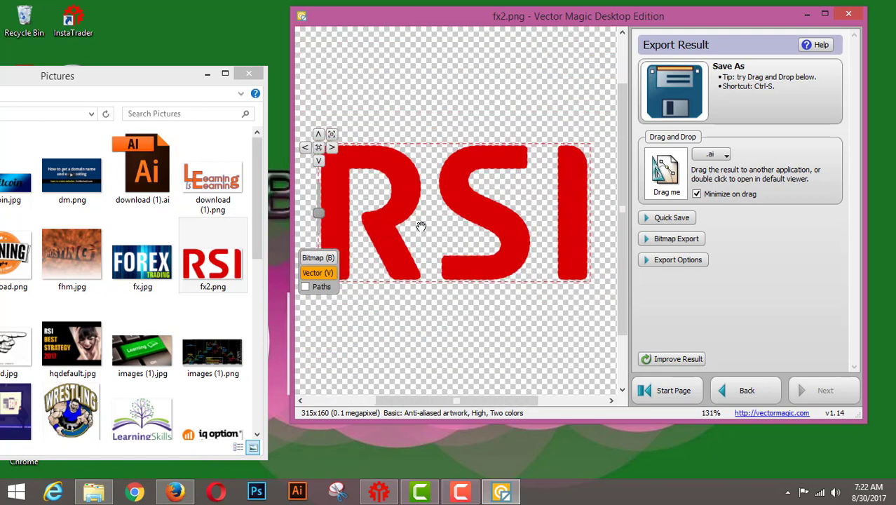
Close Vector Magic and maximize the Pictures folder window.
click(847, 18)
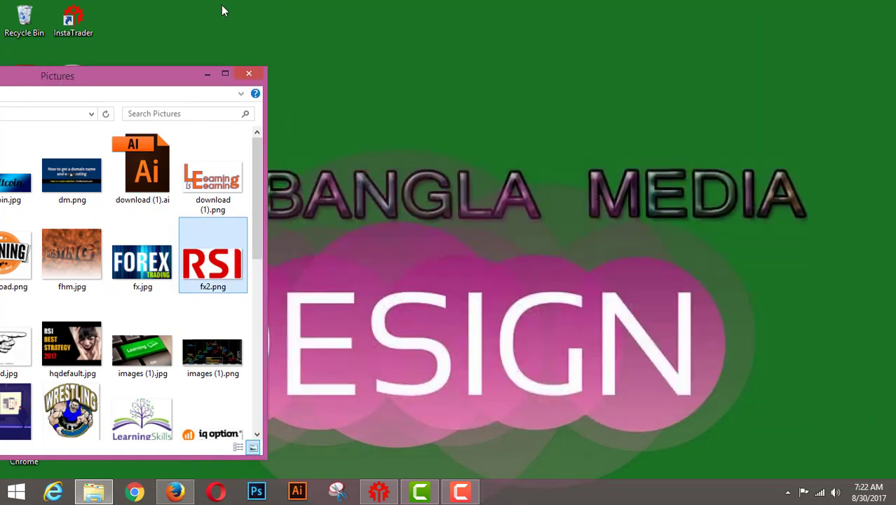
drag(132, 74, 672, 34)
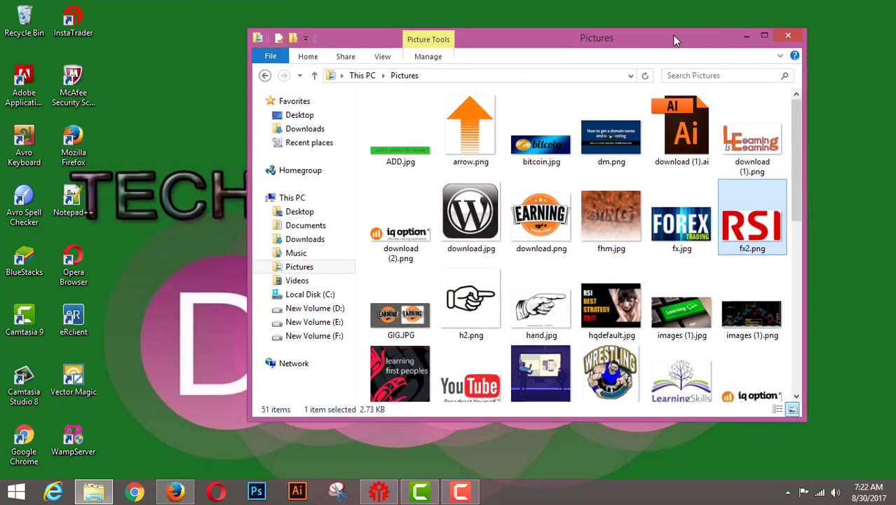
click(768, 36)
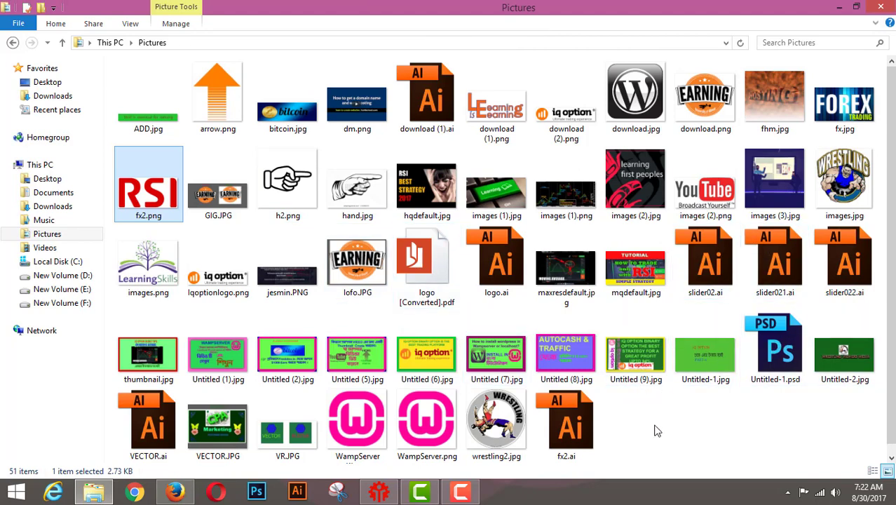
Open the exported fx2.ai from the Pictures folder in Adobe Illustrator.
scroll(677, 416, down, 1)
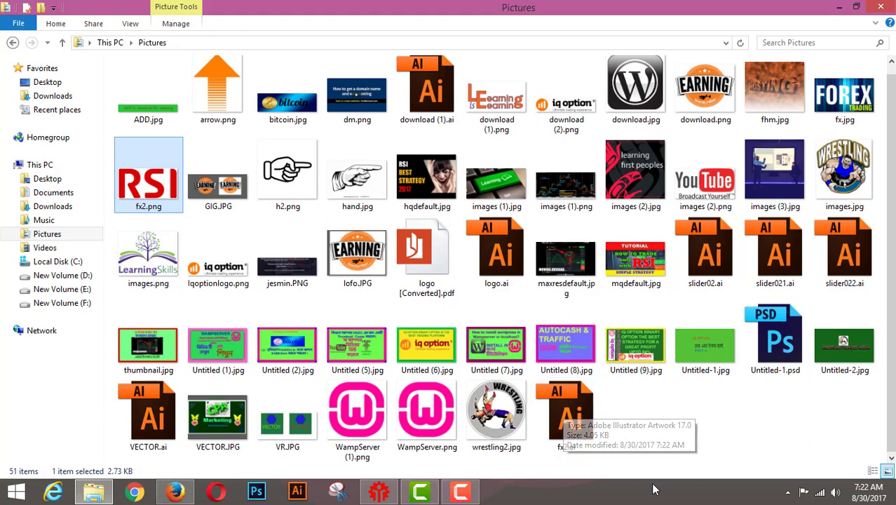
click(577, 421)
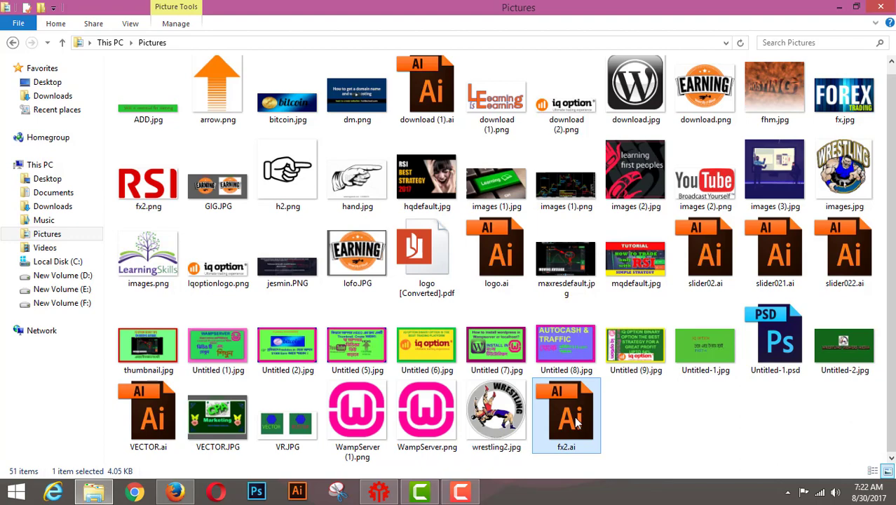
double_click(577, 421)
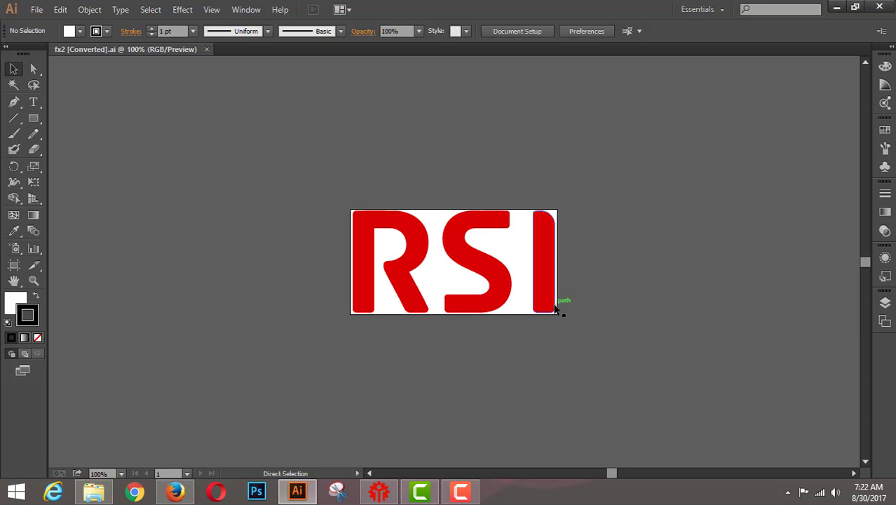
Enlarge the RSI artwork to 300% and quit the Adobe sign-in request.
key(ctrl+plus)
key(ctrl+plus)
key(ctrl+plus)
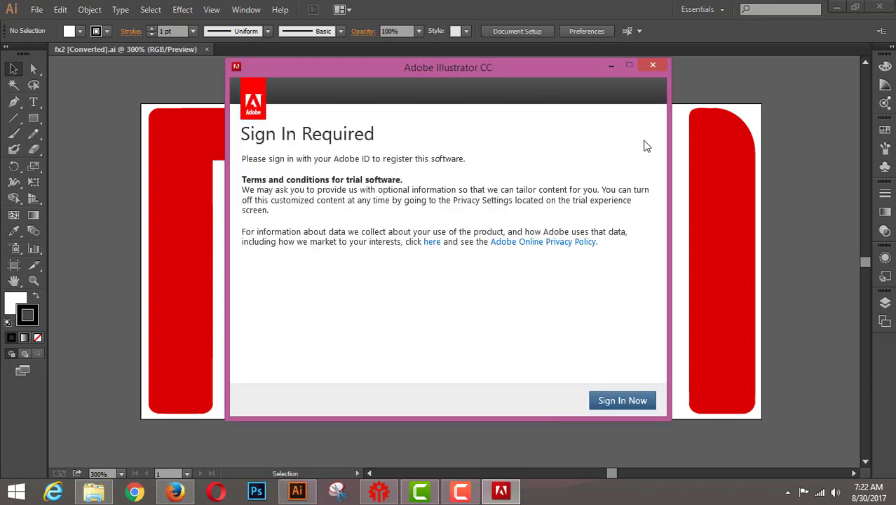
click(652, 67)
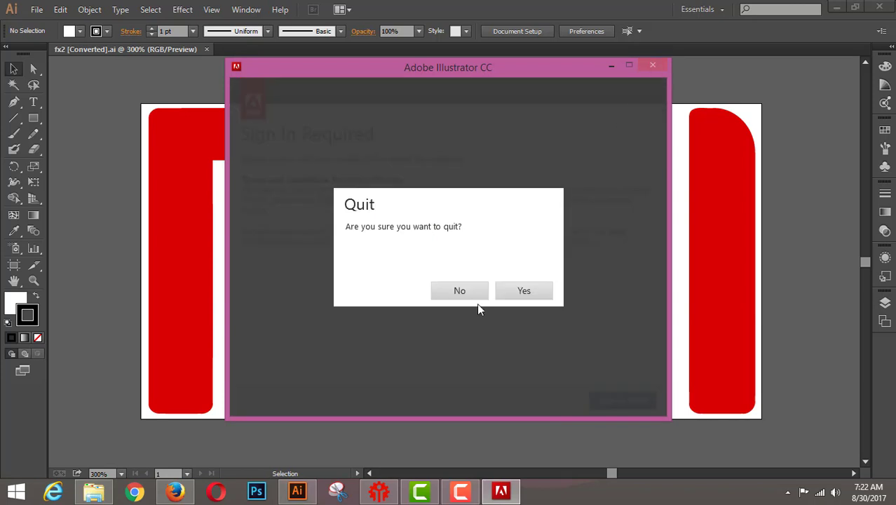
click(524, 291)
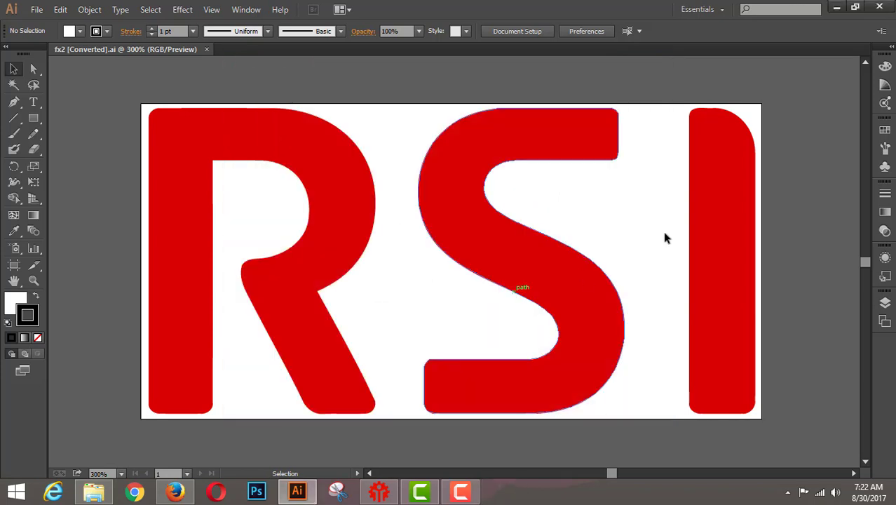
Examine the edges of the traced RSI letters at up to 1600% magnification and return to 200%.
key(ctrl+equal)
key(ctrl+equal)
key(ctrl+equal)
key(ctrl+equal)
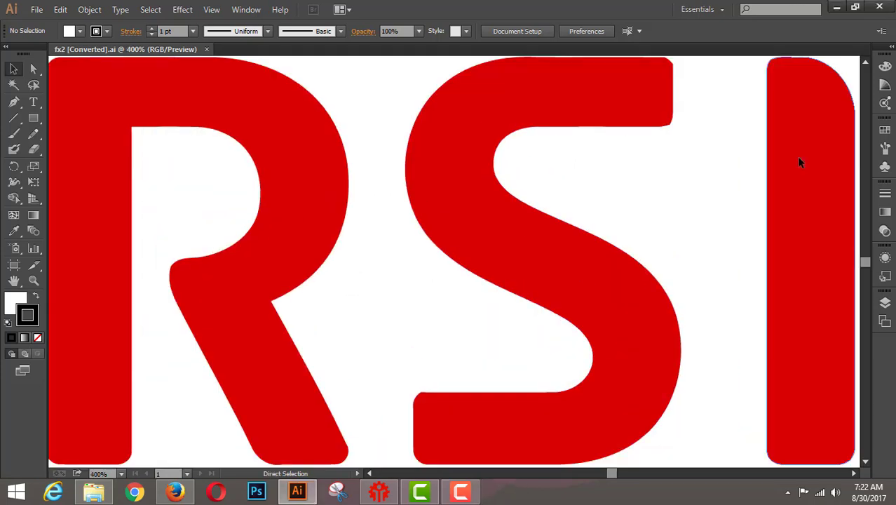
key(ctrl+equal)
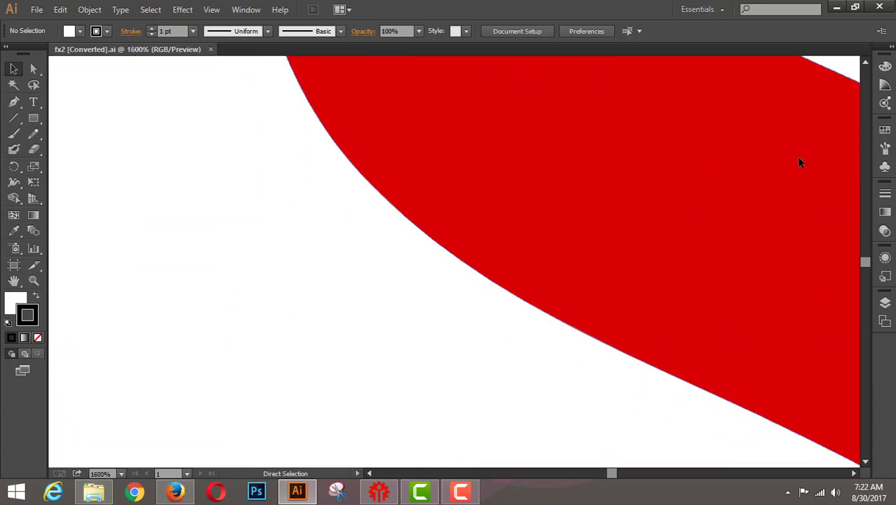
key(ctrl+minus)
key(ctrl+minus)
key(ctrl+minus)
key(ctrl+minus)
key(ctrl+minus)
key(ctrl+minus)
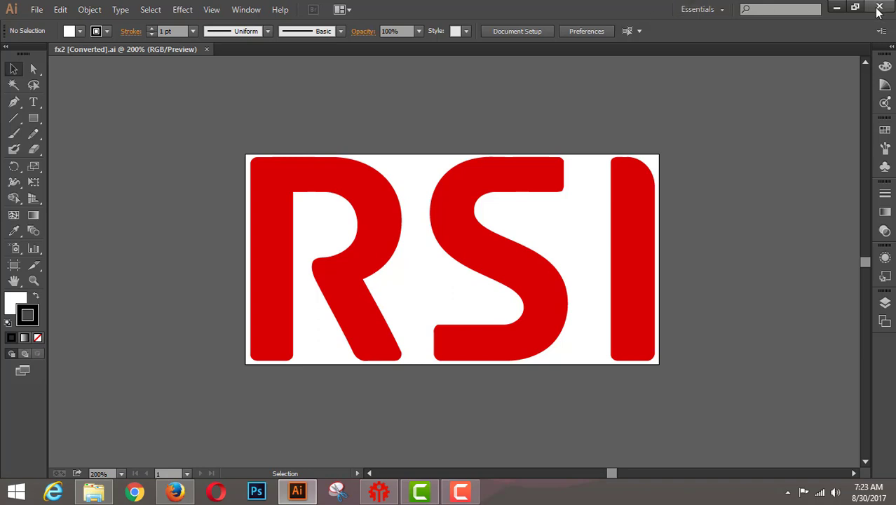
Close Illustrator, and view the vector and raster comparison image VR.JPG from the Pictures folder before closing it.
mouse_move(895, 2)
click(881, 7)
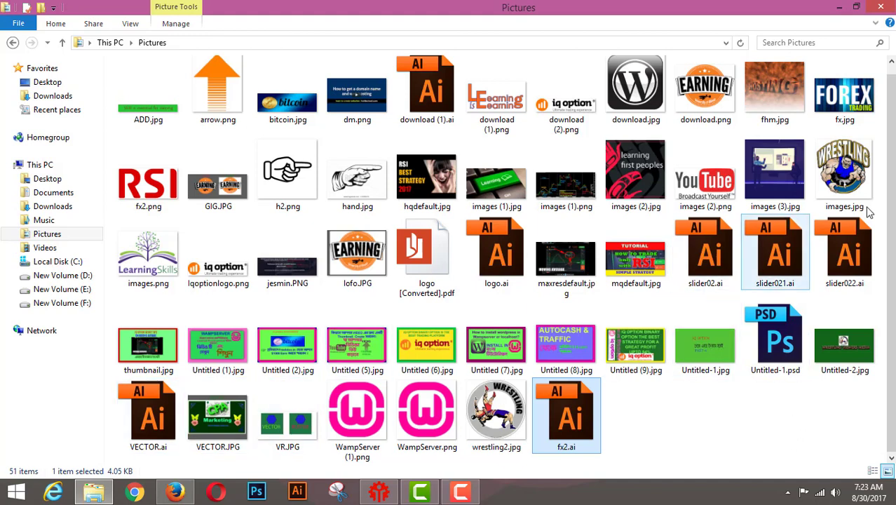
double_click(288, 425)
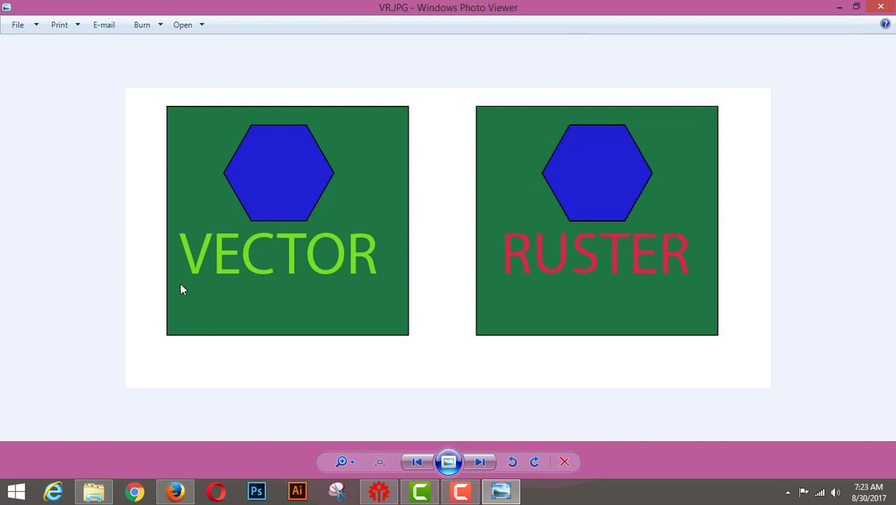
click(882, 7)
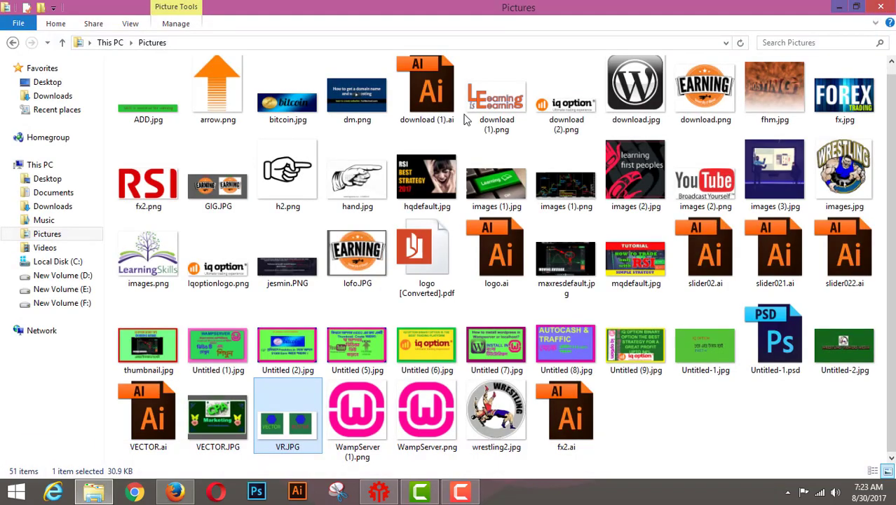